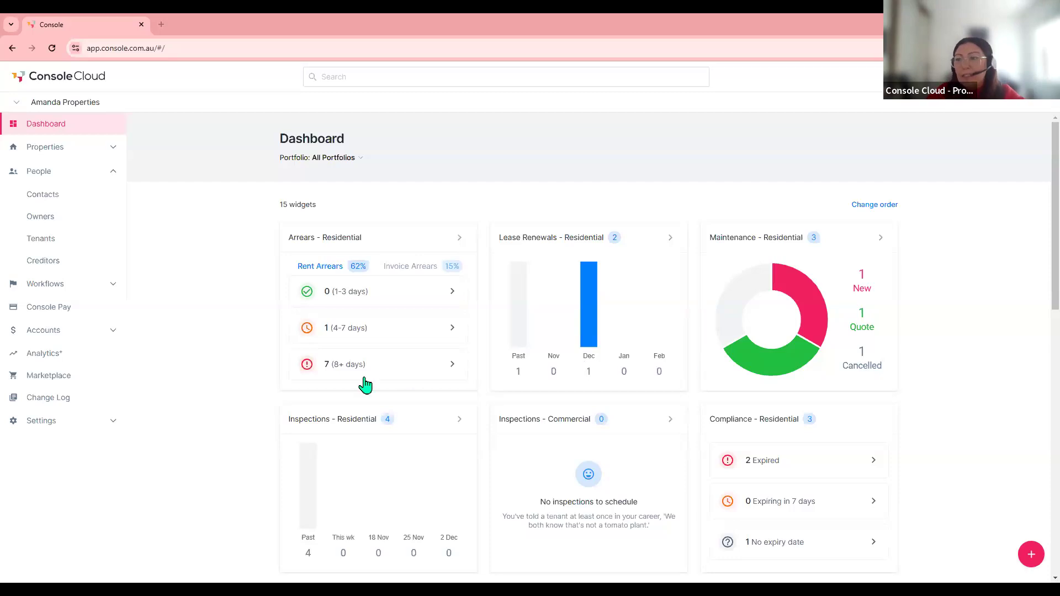
- Expand Settings in the left sidebar to reveal its sections
left_click(44, 425)
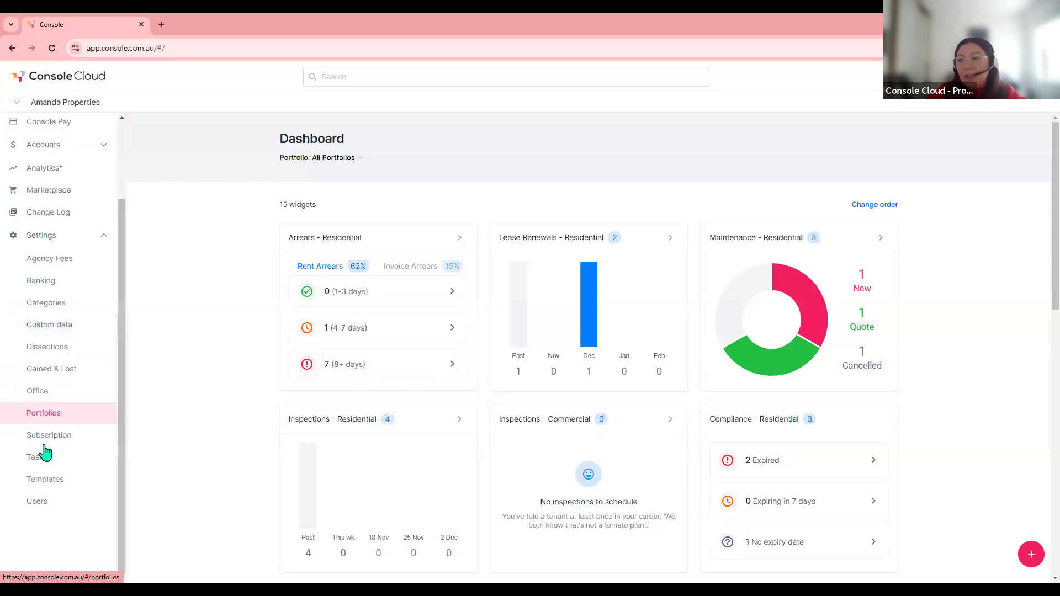
- In Office settings, enable key numbers and access details on work order PDFs, then save
left_click(37, 393)
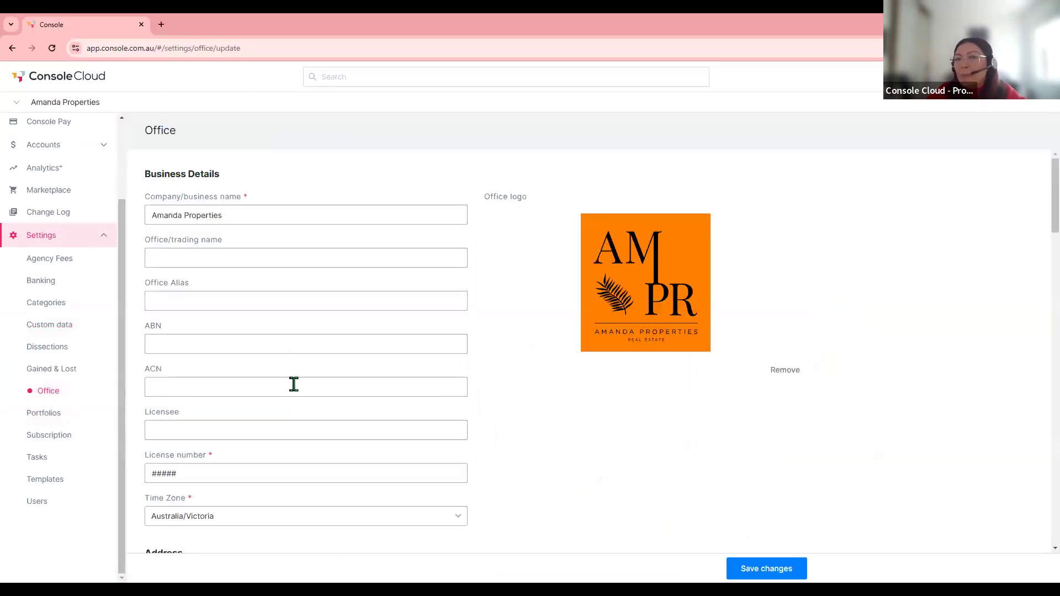
scroll(294, 386, "down", 8)
scroll(293, 389, "down", 10)
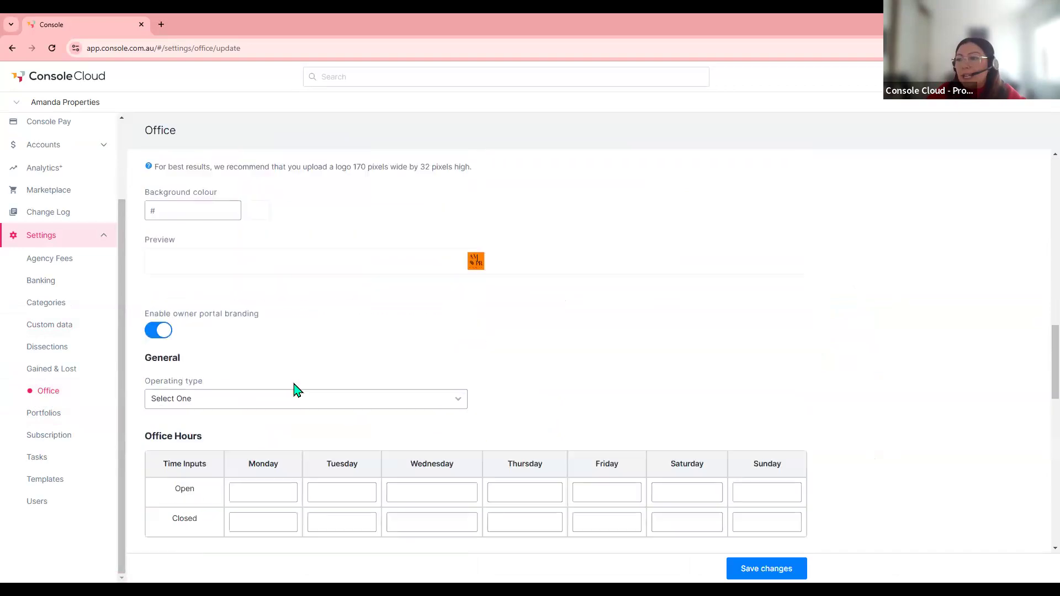
scroll(294, 389, "down", 8)
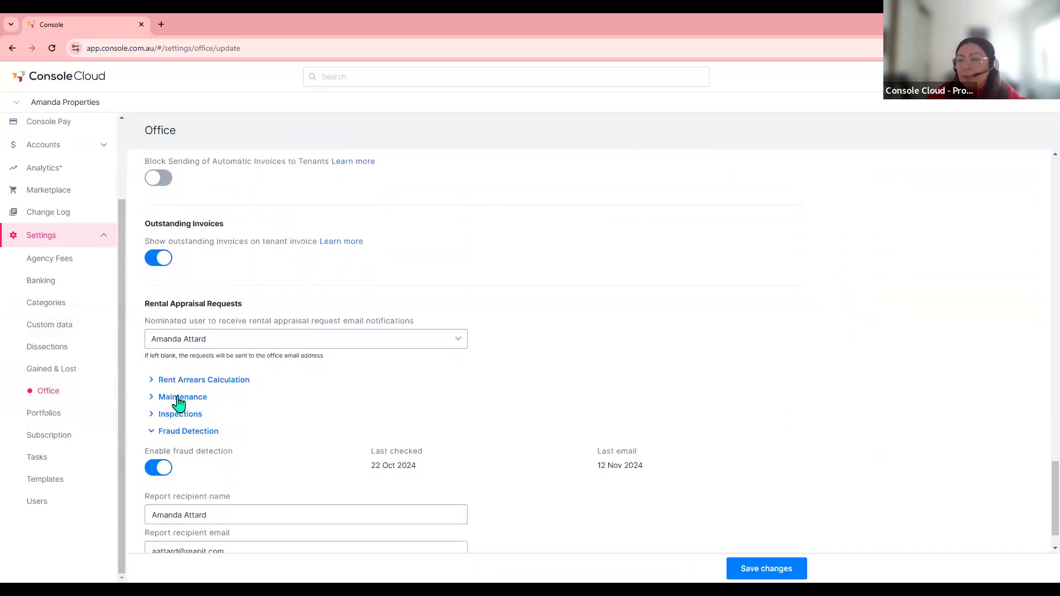
left_click(151, 398)
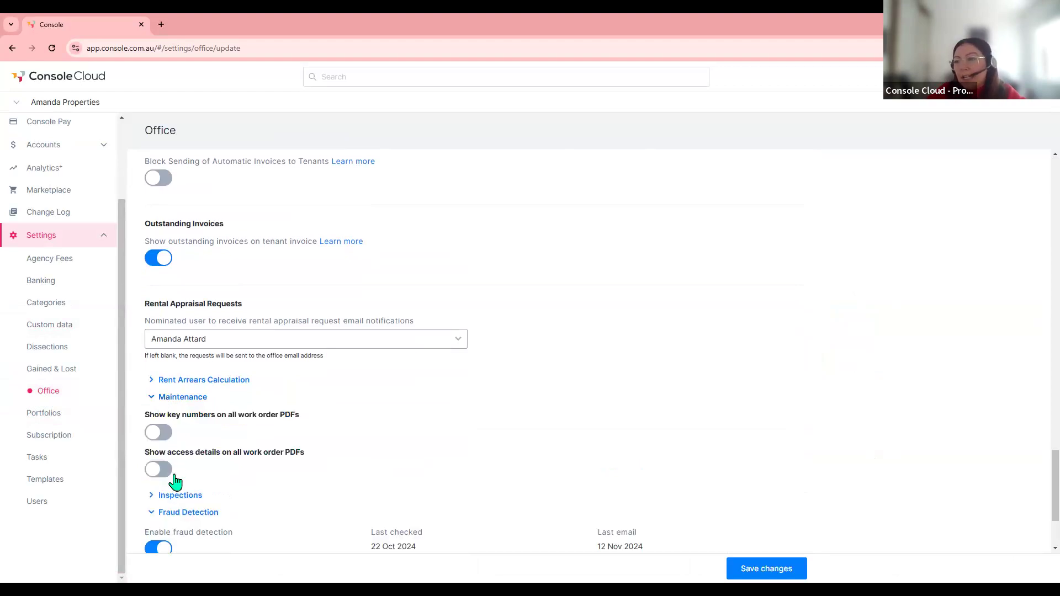
left_click(169, 435)
left_click(165, 470)
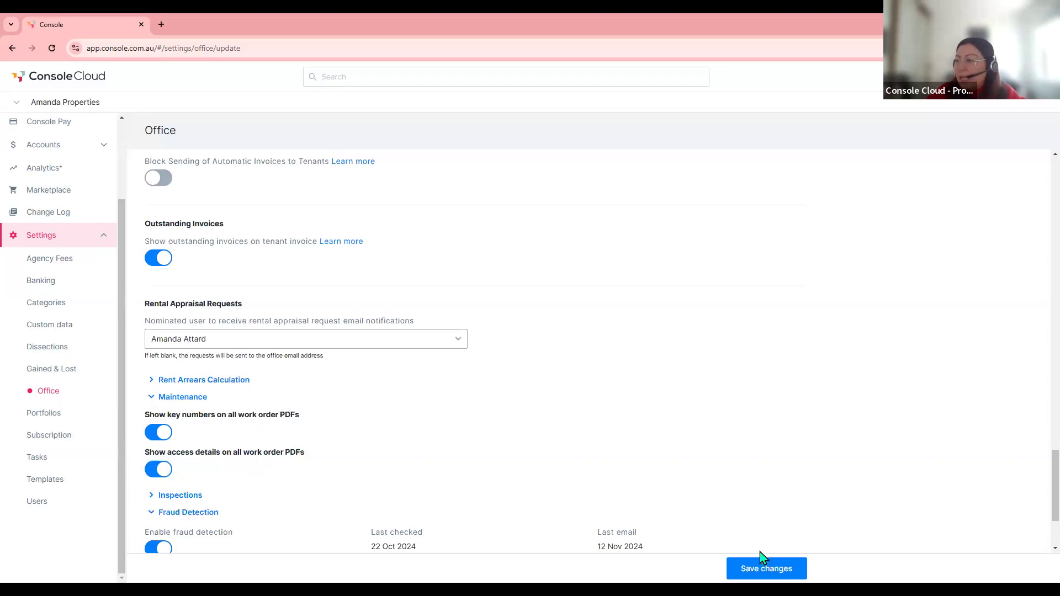
left_click(780, 572)
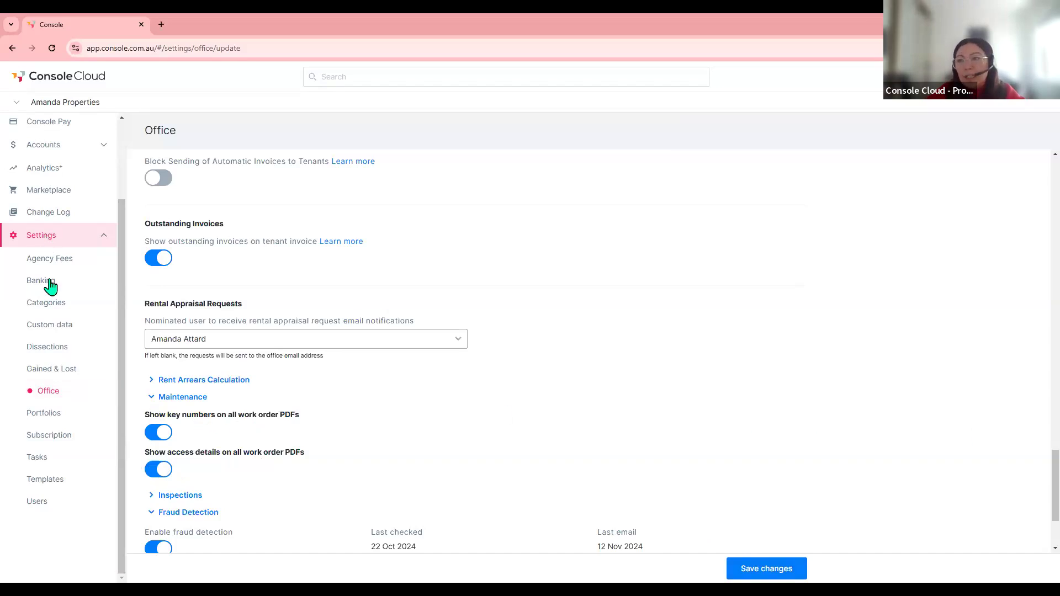
- Filter the Templates list to the Maintenance request category
left_click(54, 485)
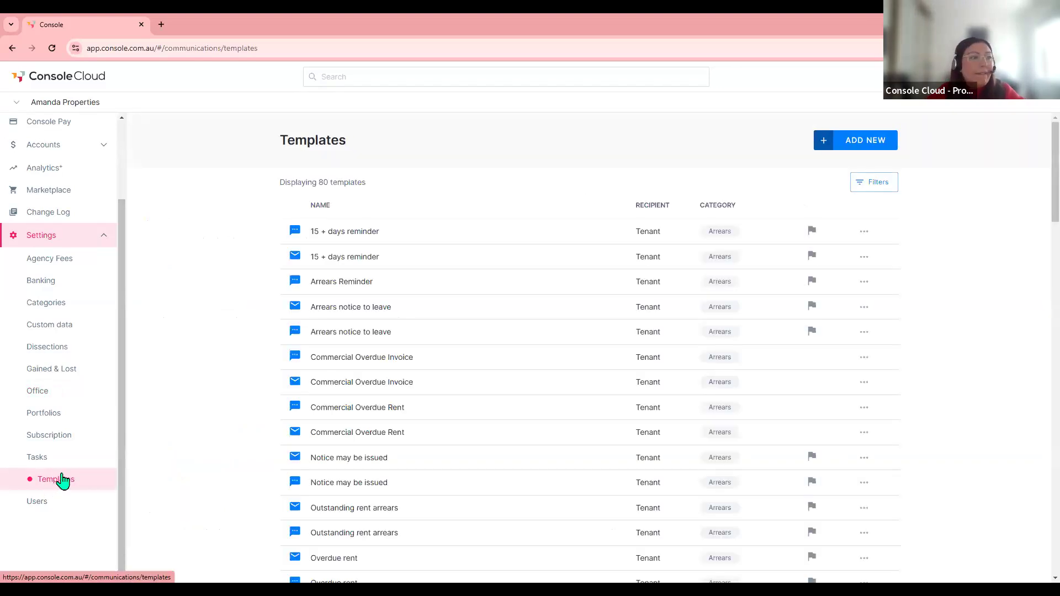
left_click(875, 184)
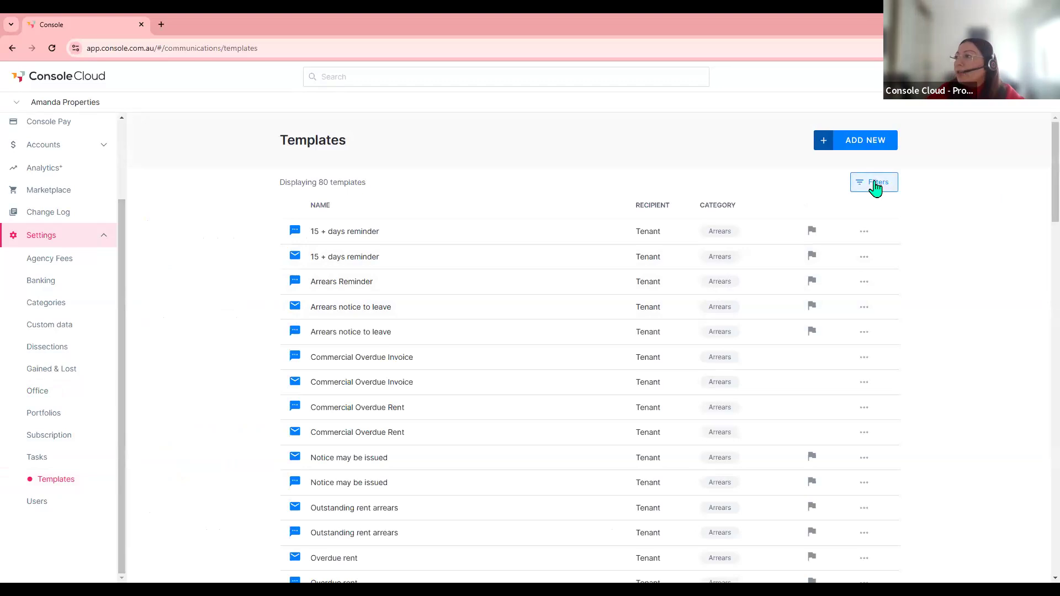
left_click(844, 234)
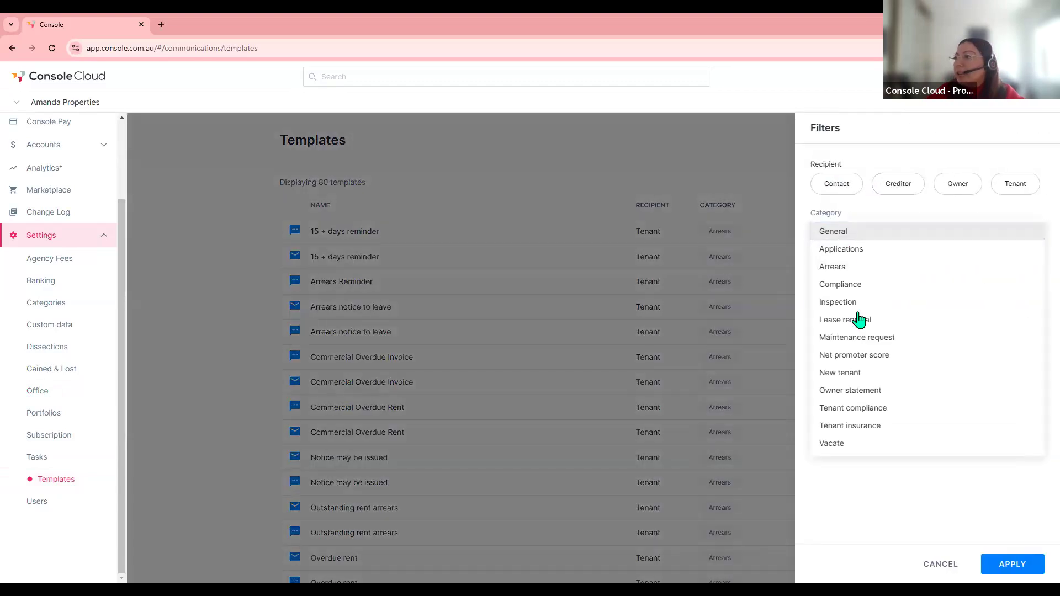
left_click(878, 342)
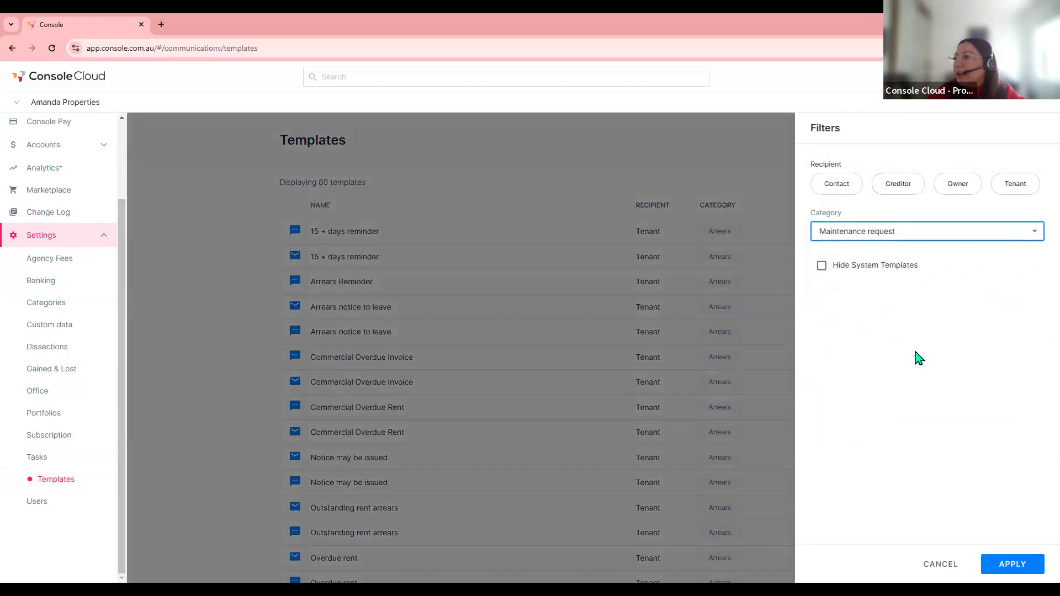
left_click(1012, 564)
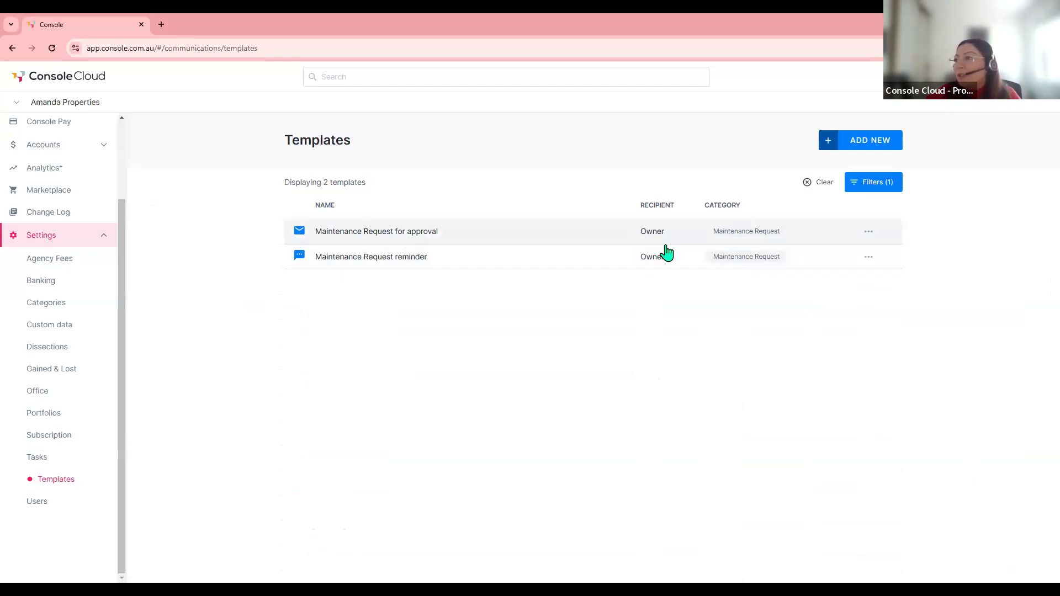
left_click(868, 233)
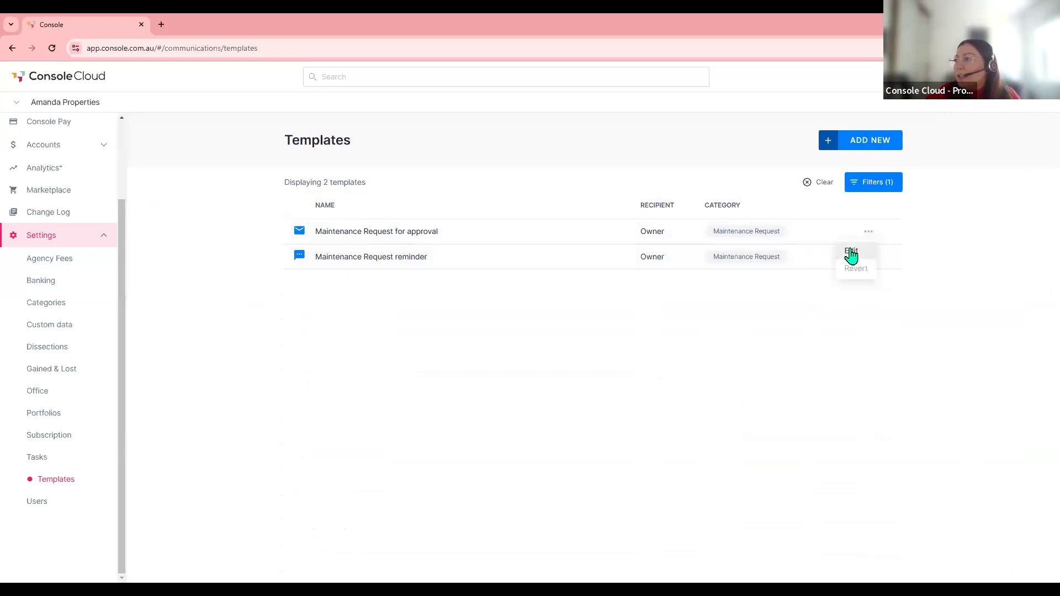
left_click(850, 251)
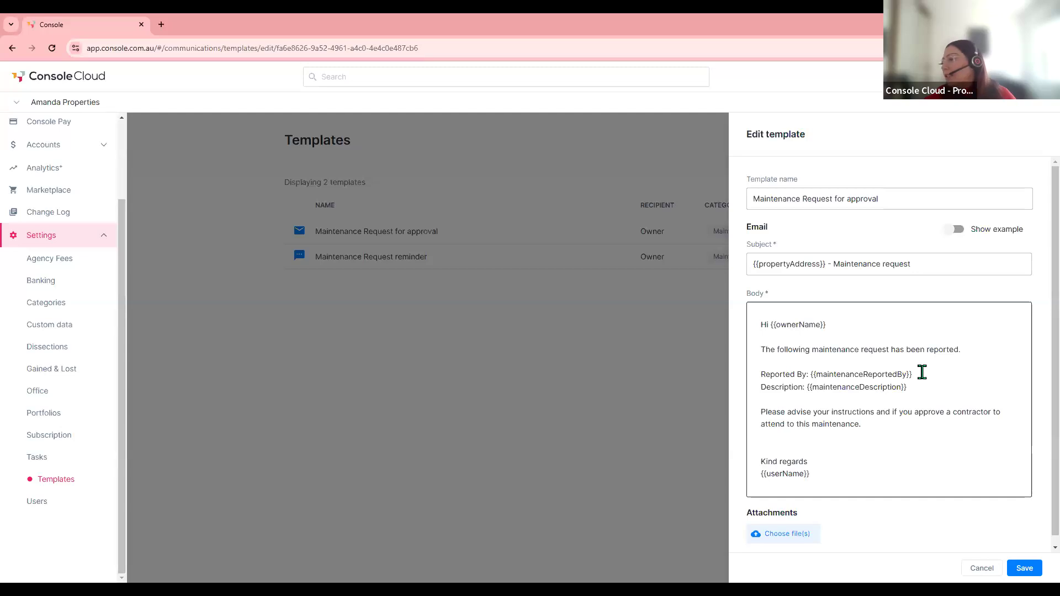
left_click(877, 432)
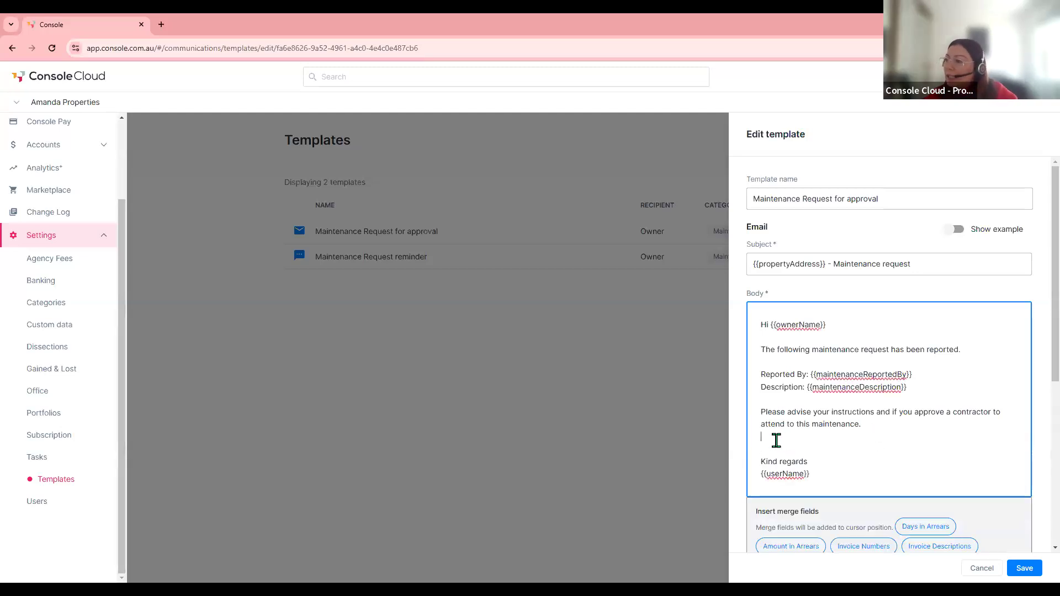
scroll(903, 419, "down", 4)
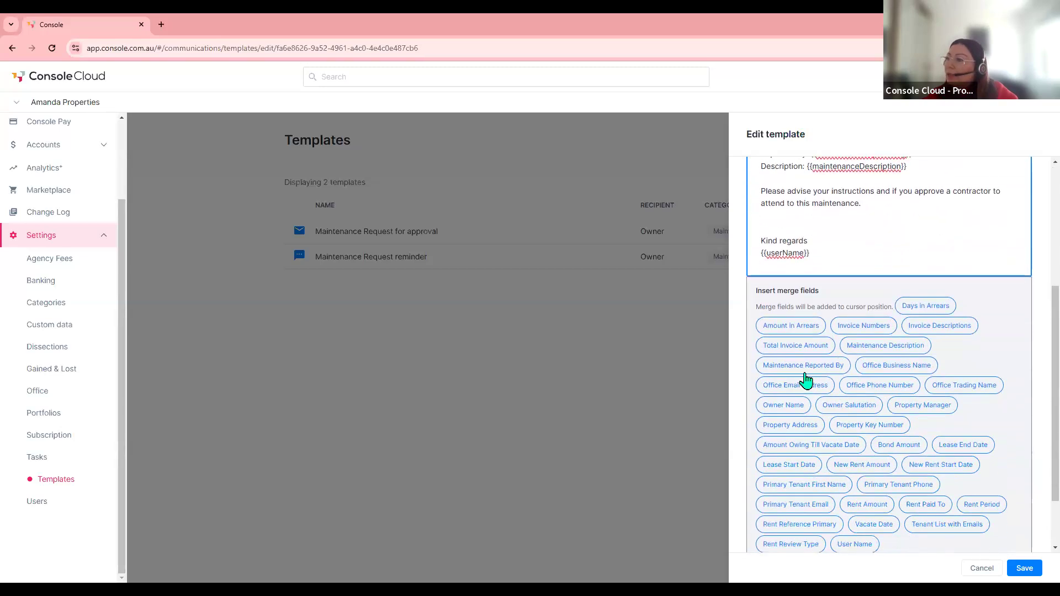
scroll(874, 460, "down", 2)
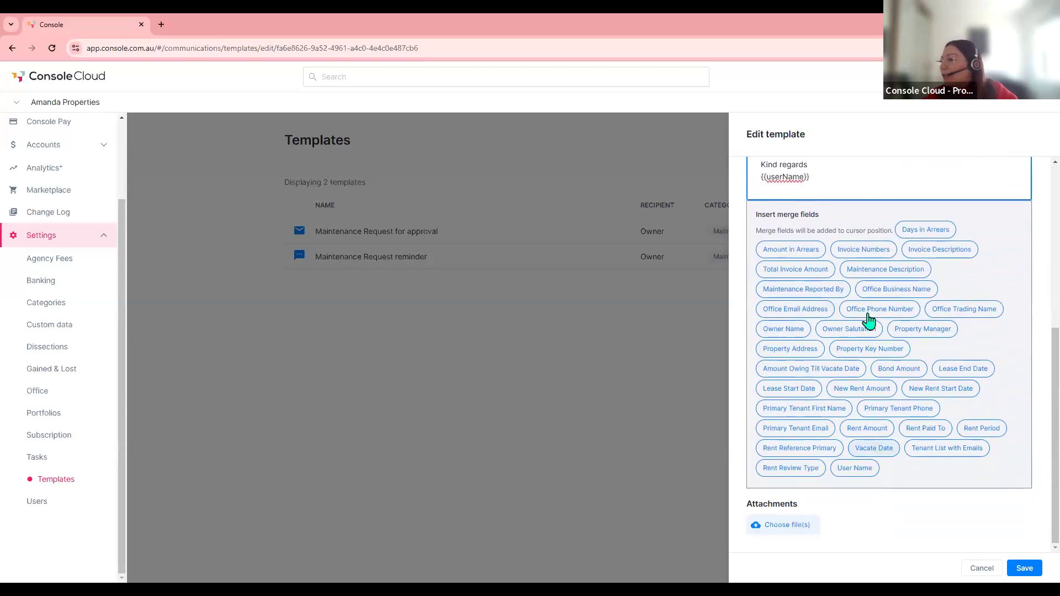
scroll(868, 318, "up", 5)
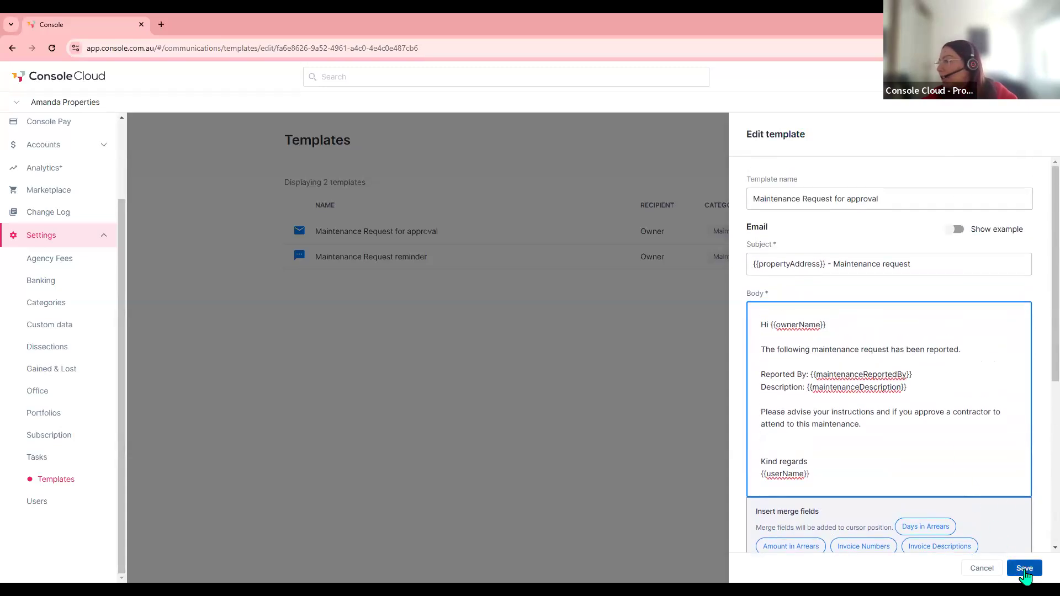
left_click(958, 230)
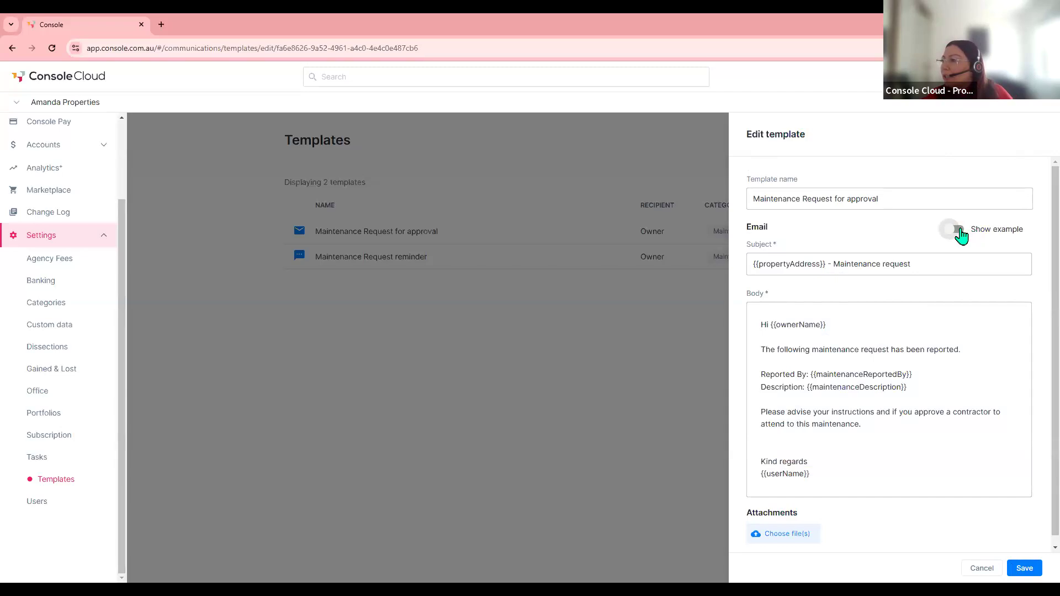
left_click(1022, 568)
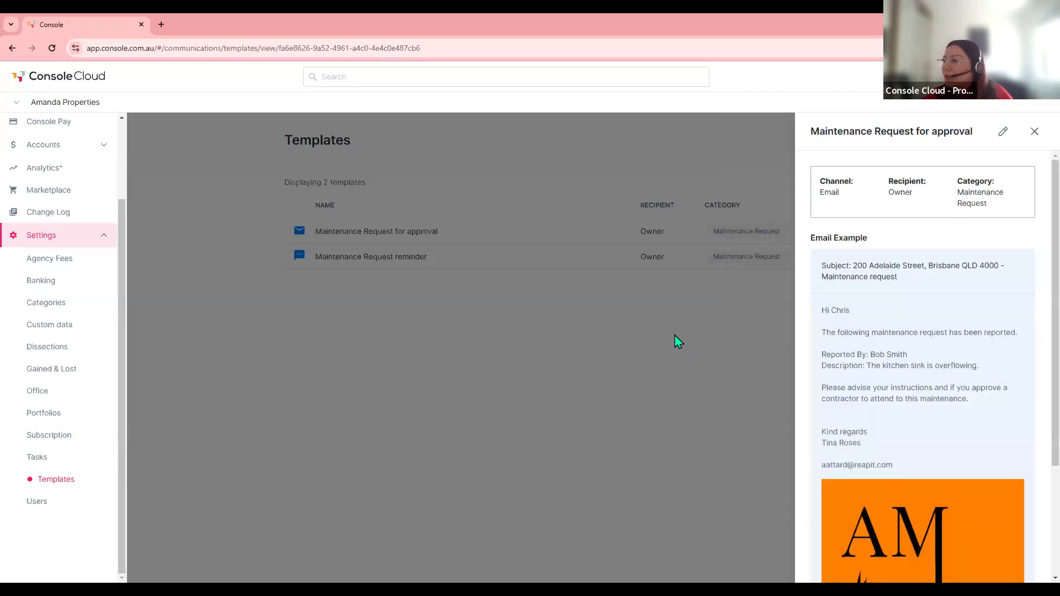
left_click(667, 305)
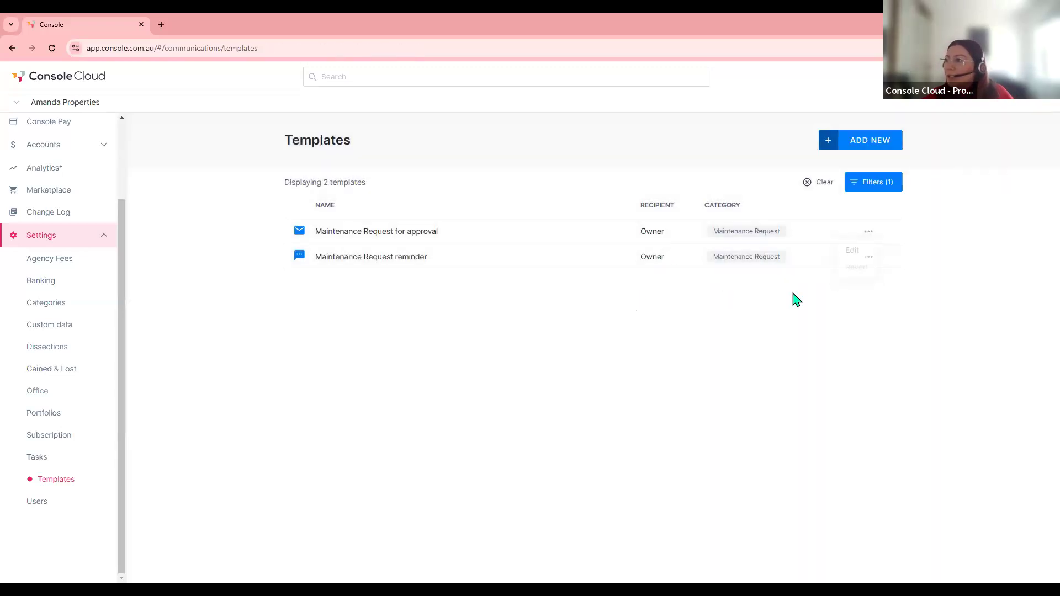
- Dismiss the reminder template's action menu and start a new template with ADD NEW
left_click(869, 257)
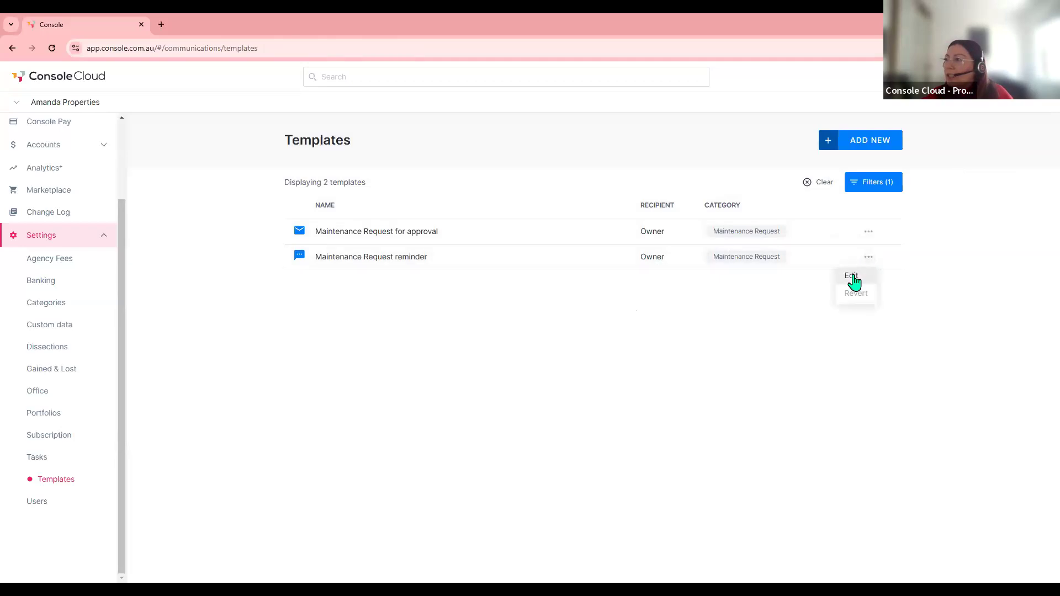
left_click(771, 293)
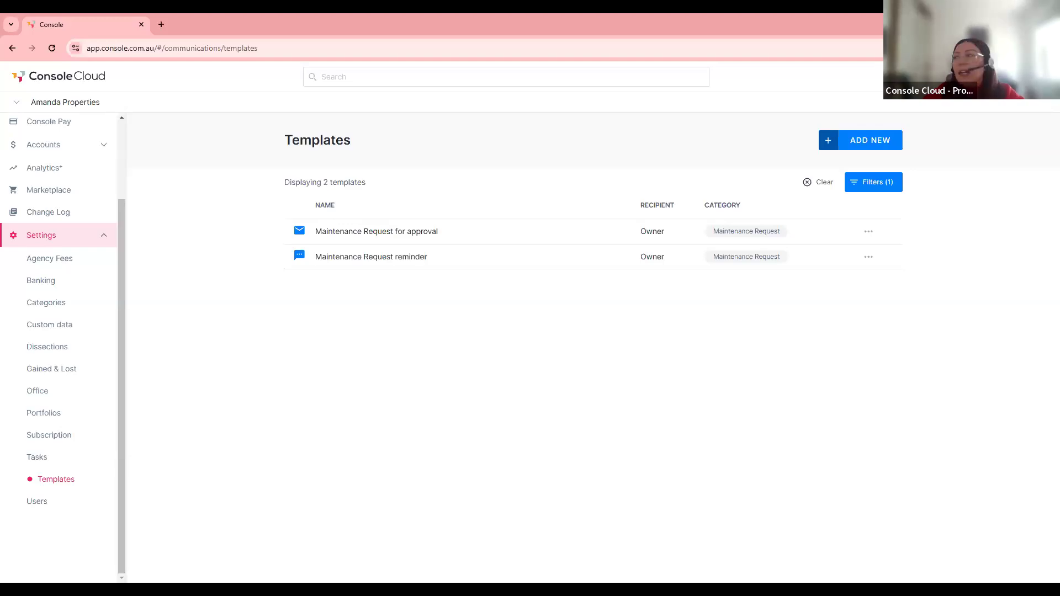
left_click(869, 143)
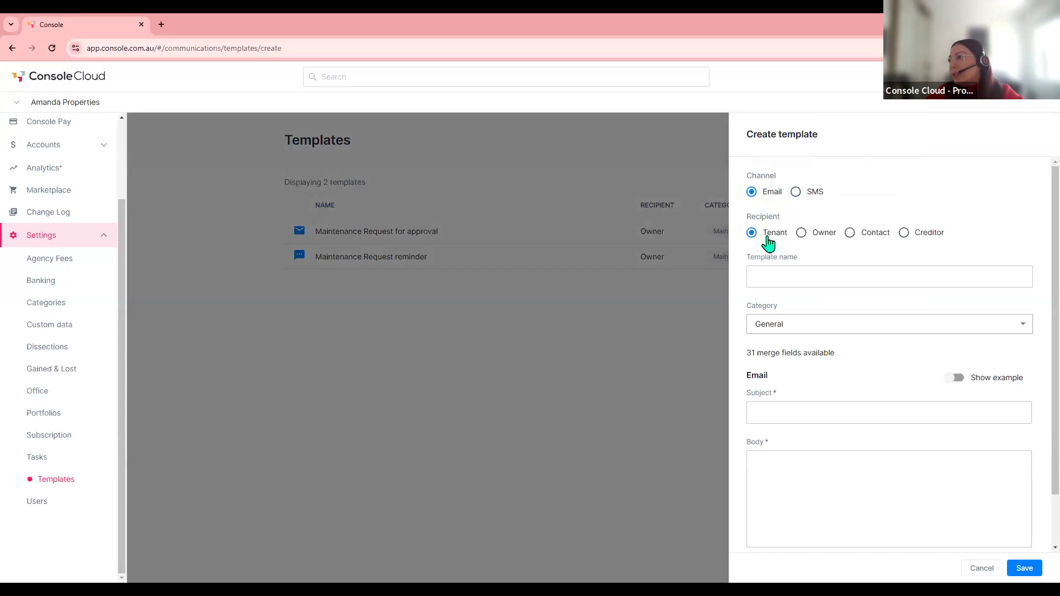
- Name the template 'Work order sent (tenant)' and set its category to Maintenance Request
left_click(769, 275)
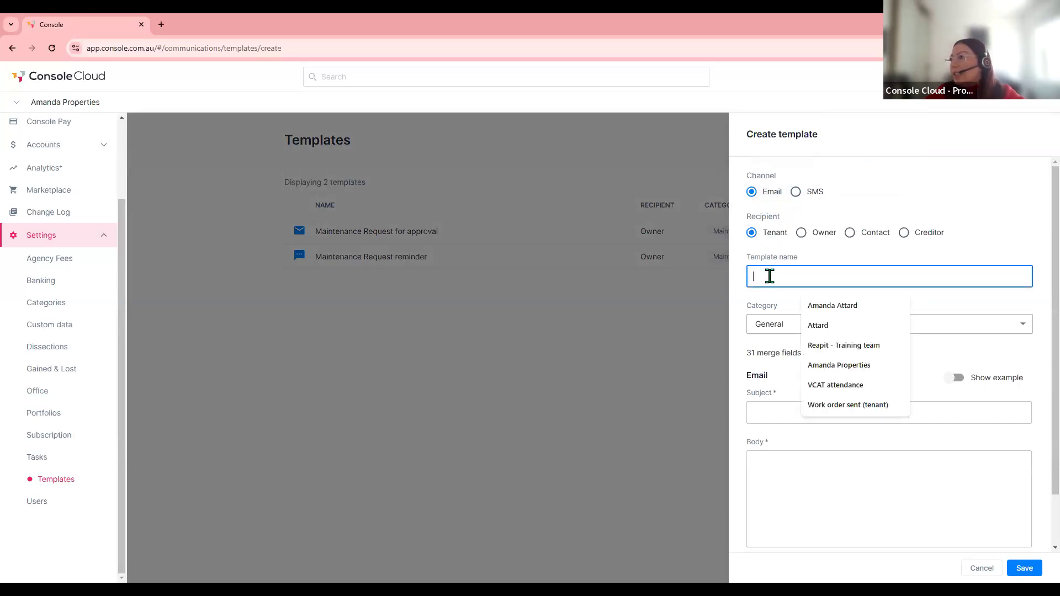
left_click(850, 405)
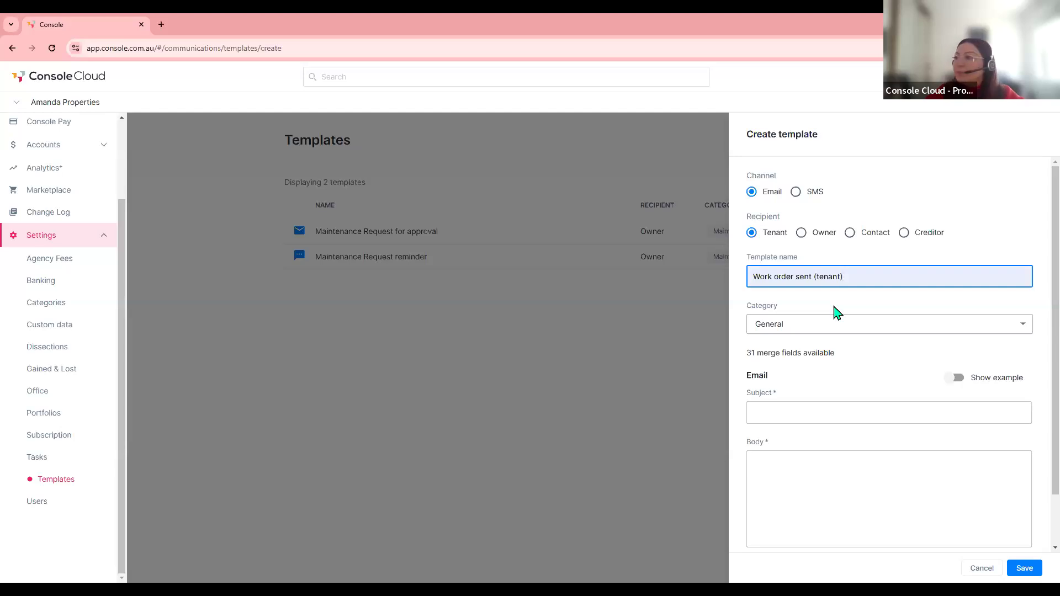
scroll(836, 312, "down", 1)
left_click(781, 272)
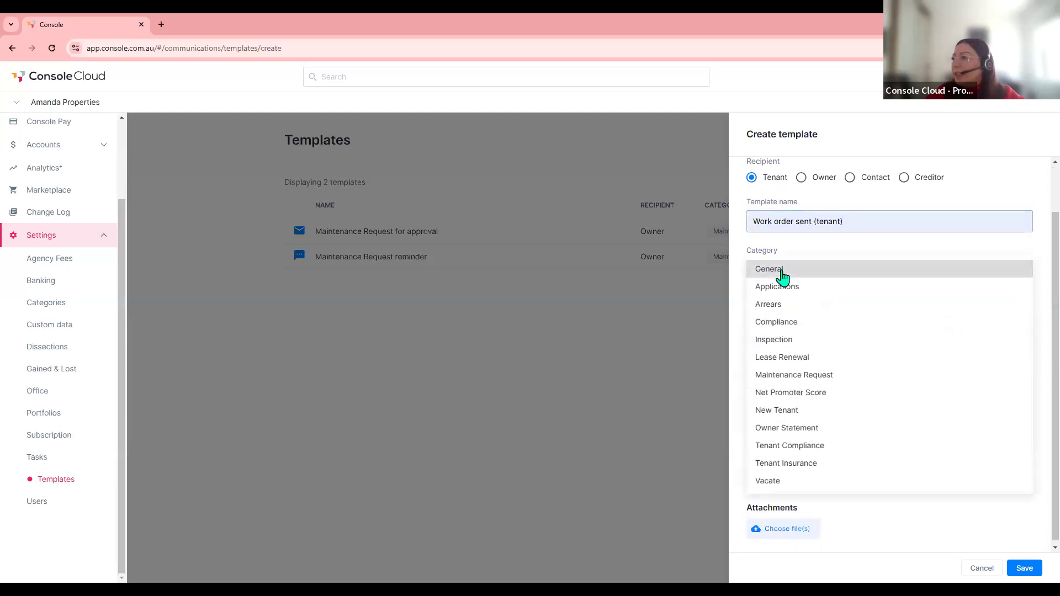
left_click(796, 374)
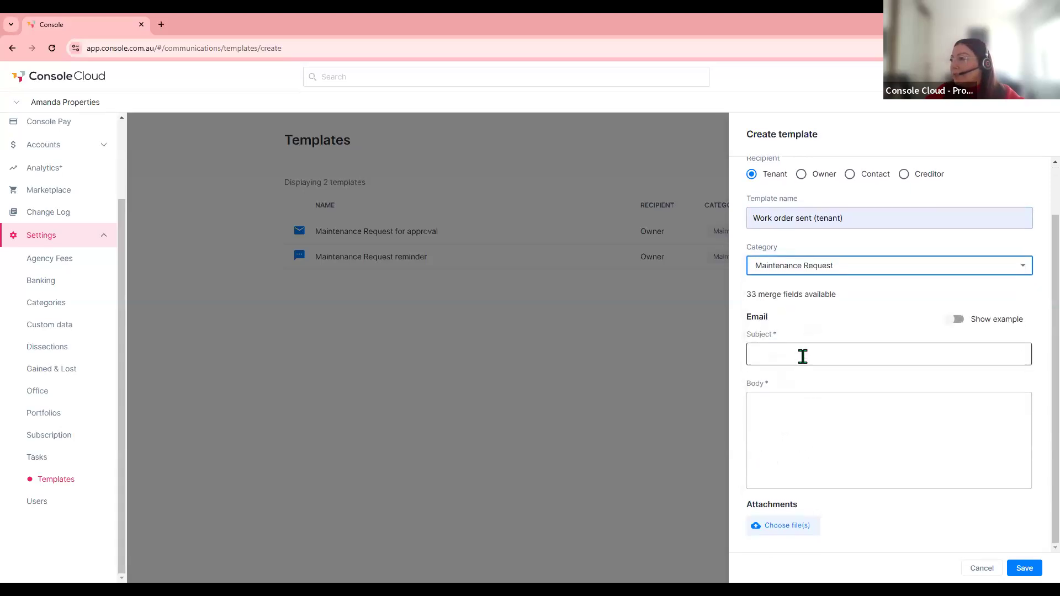
- Set the subject to 'Work Order Sent' followed by the Property Address merge field
left_click(786, 355)
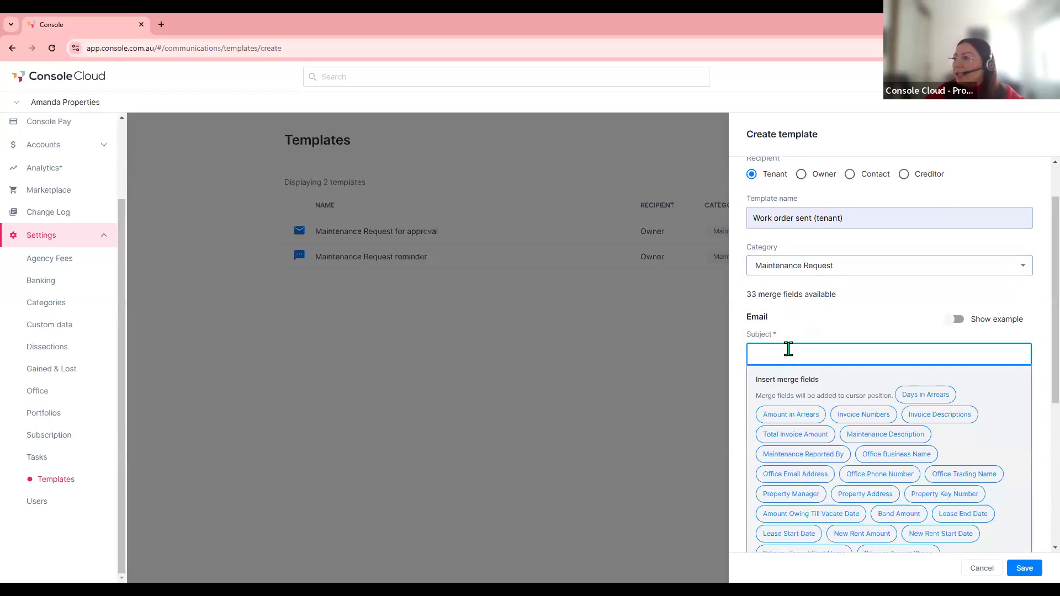
scroll(789, 354, "down", 1)
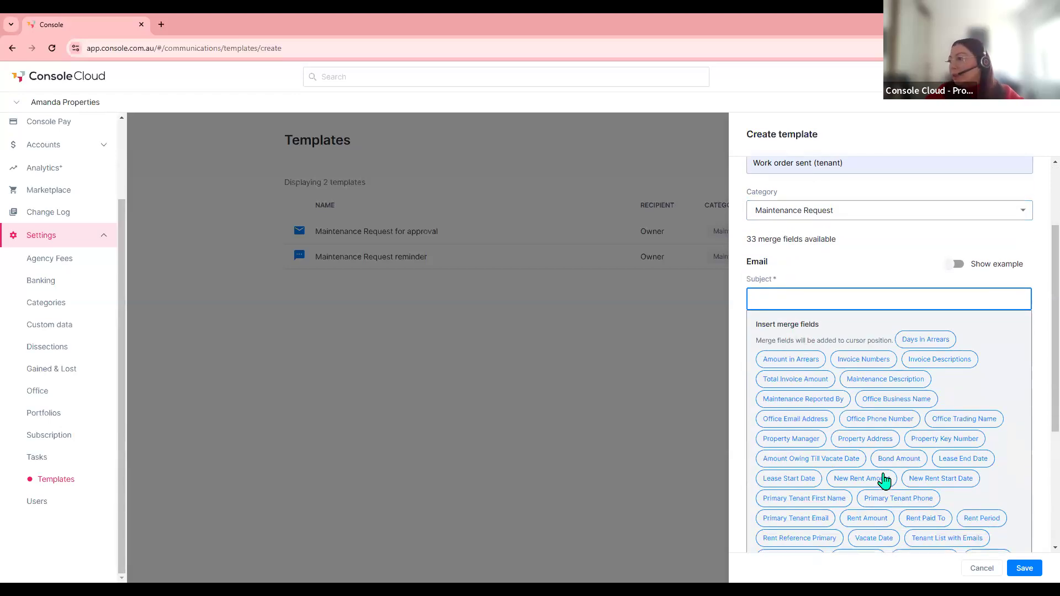
type("Wo")
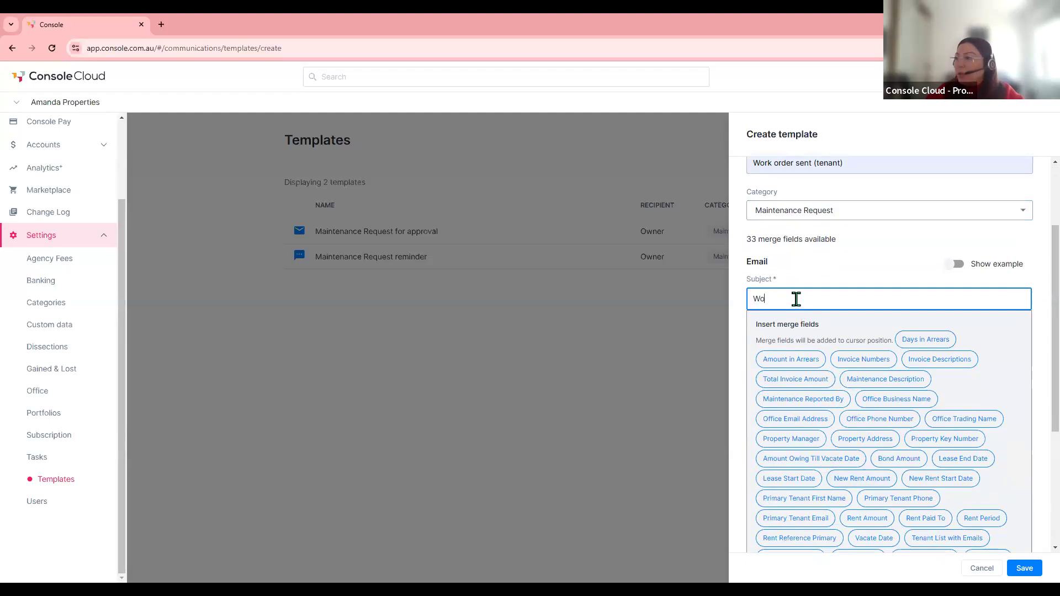
type("rk Order Sent")
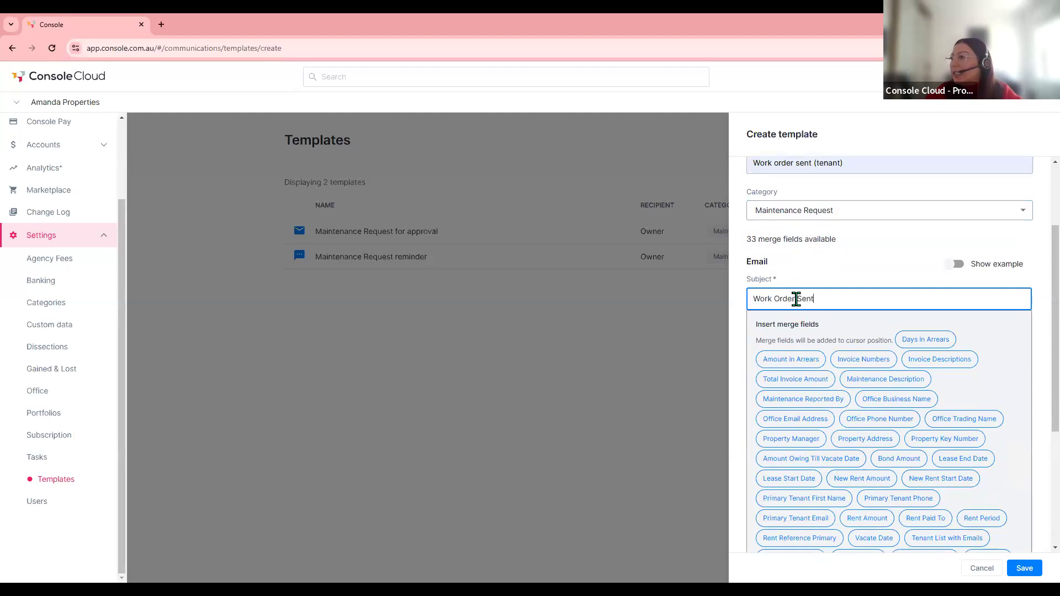
left_click(866, 439)
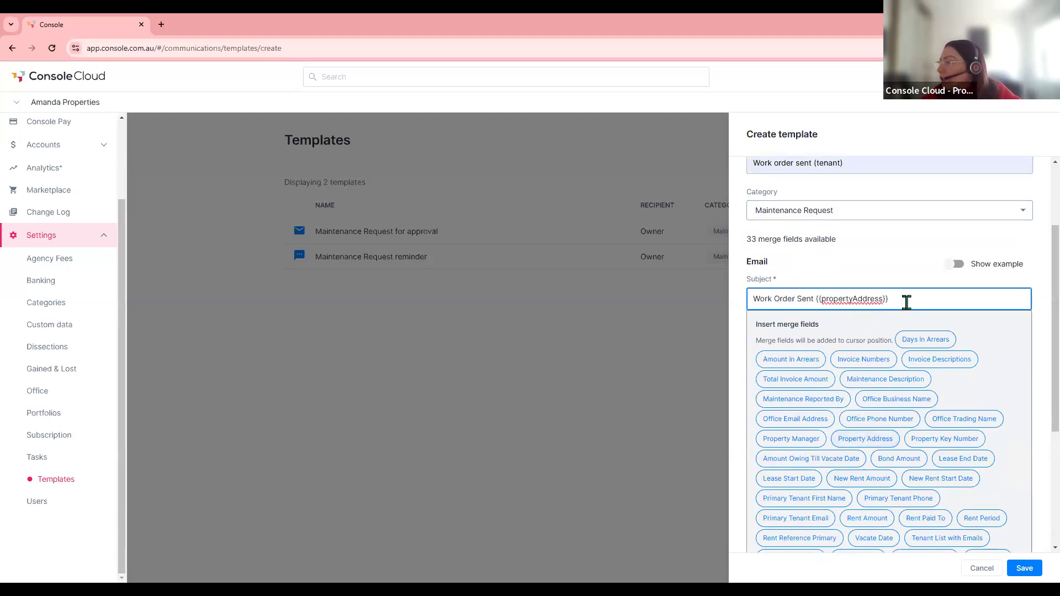
left_click(910, 284)
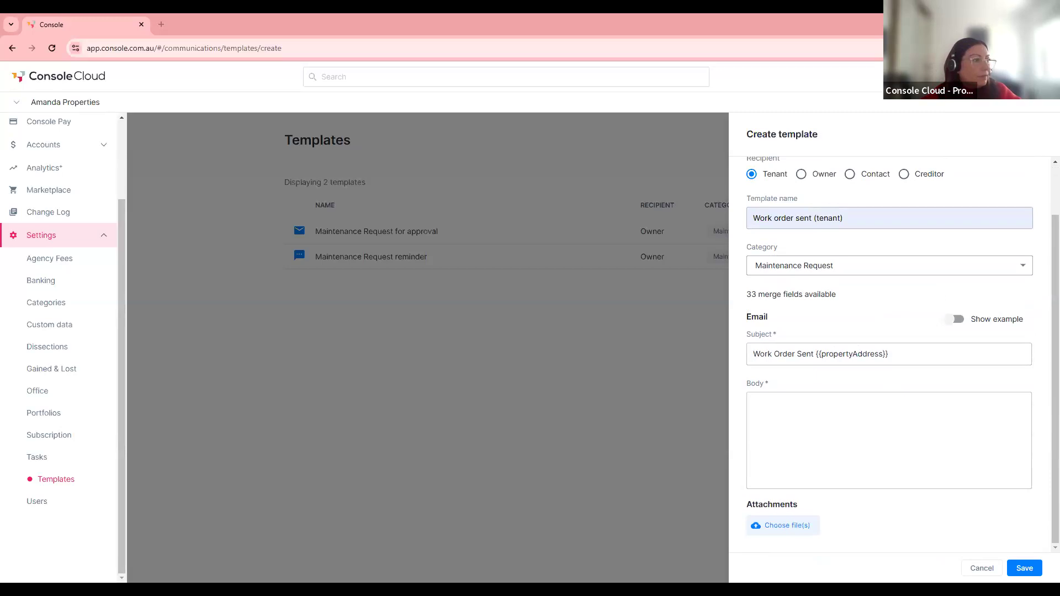
- Paste the prepared work-order message into the body and delete the (Tenant Name) placeholder
left_click(784, 417)
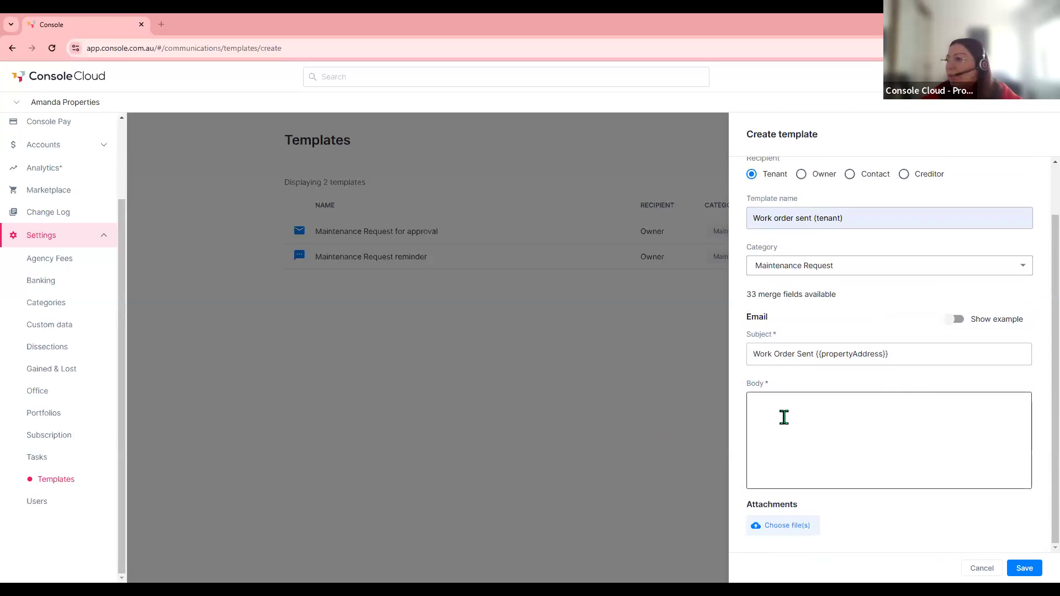
key("ctrl+v")
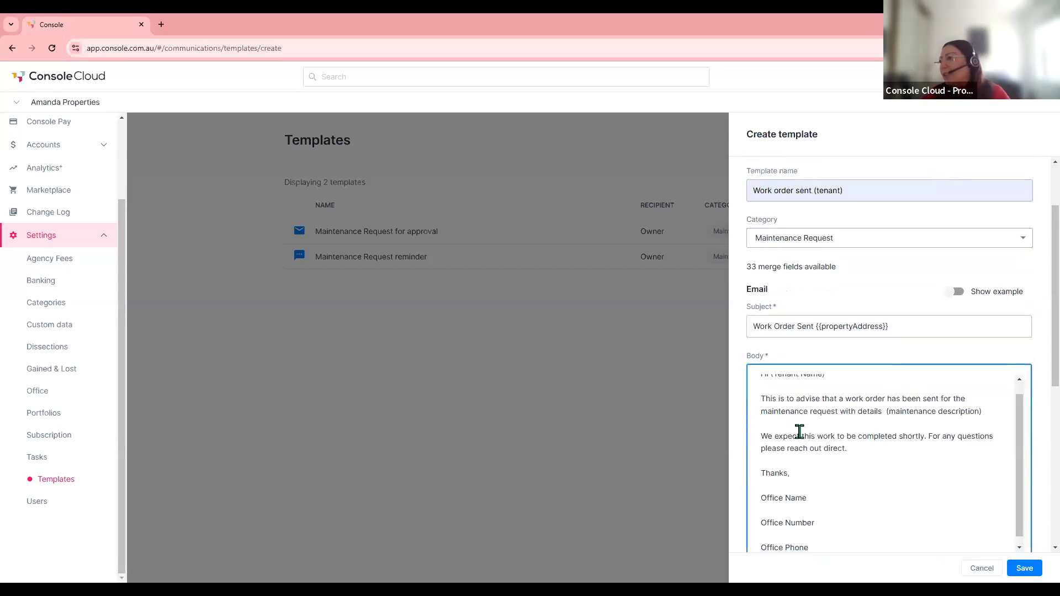
scroll(799, 431, "up", 1)
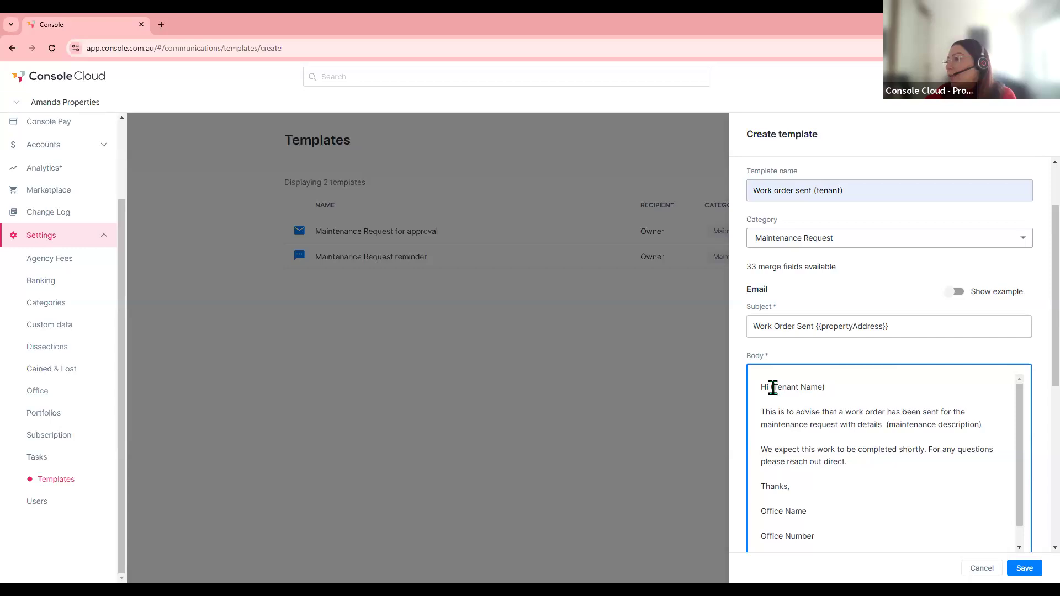
left_click_drag(825, 388, 771, 388)
key("BackSpace")
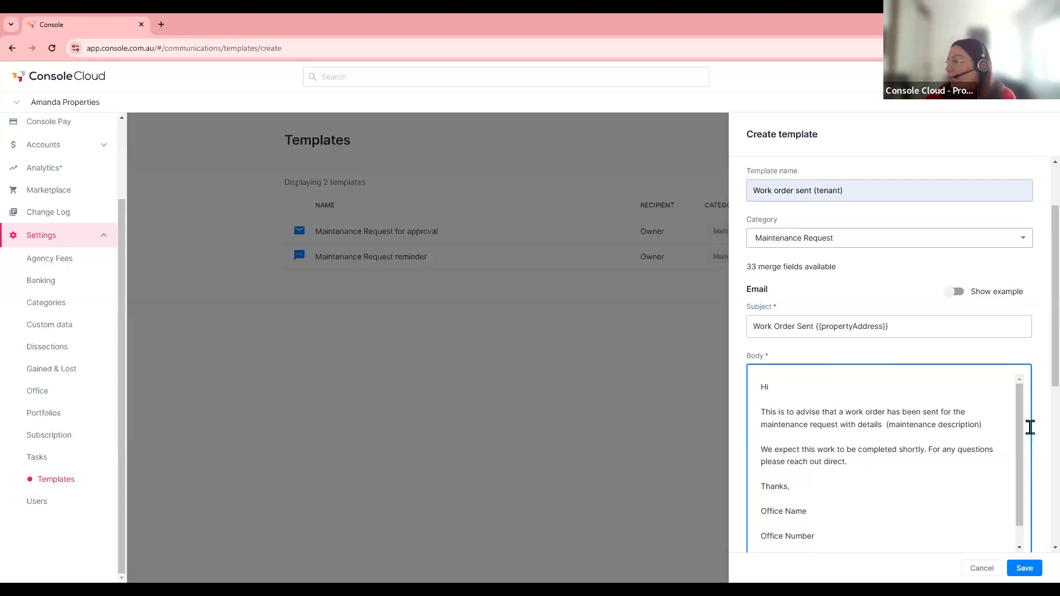
- Review the rest of the pasted body down to the Office Name sign-off
scroll(958, 444, "down", 2)
scroll(957, 458, "down", 1)
scroll(927, 471, "down", 1)
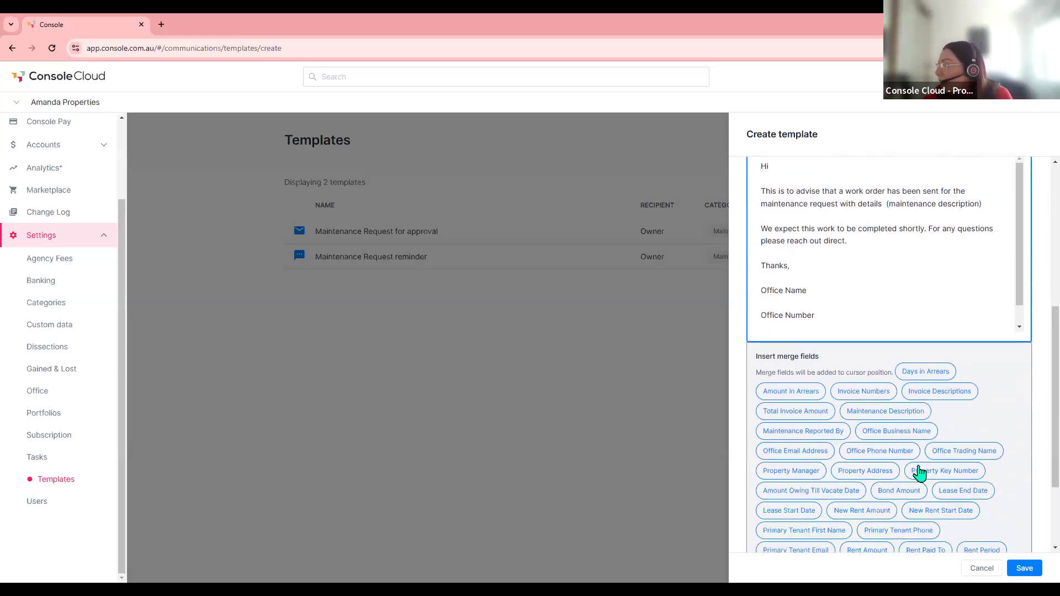
scroll(880, 494, "down", 1)
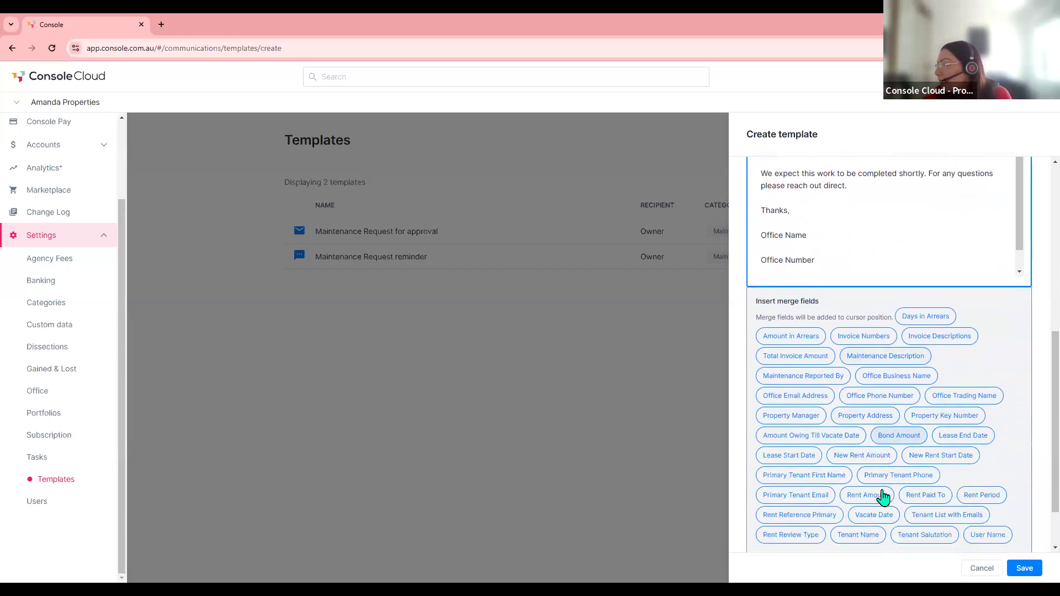
scroll(827, 414, "up", 4)
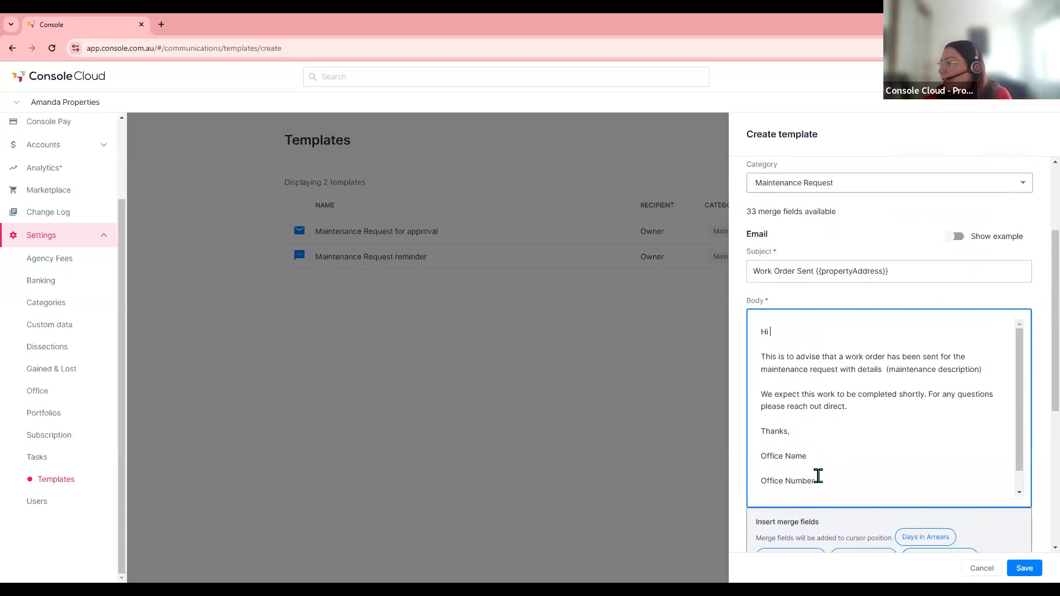
scroll(813, 447, "down", 1)
left_click_drag(811, 434, 771, 444)
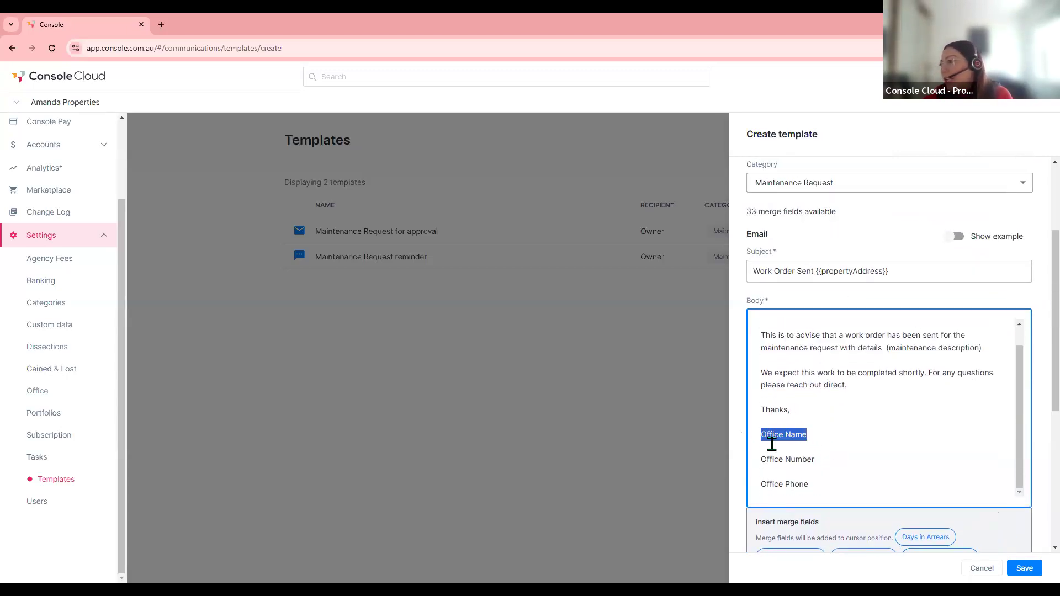
scroll(850, 455, "down", 1)
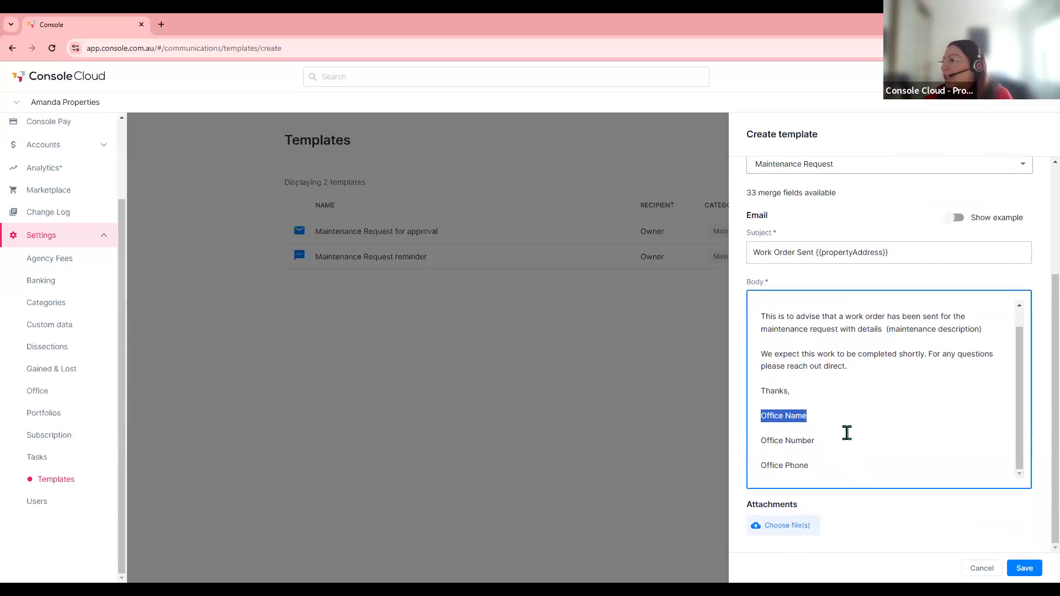
- Save the Work order sent (tenant) template and return to the Templates list
left_click(847, 432)
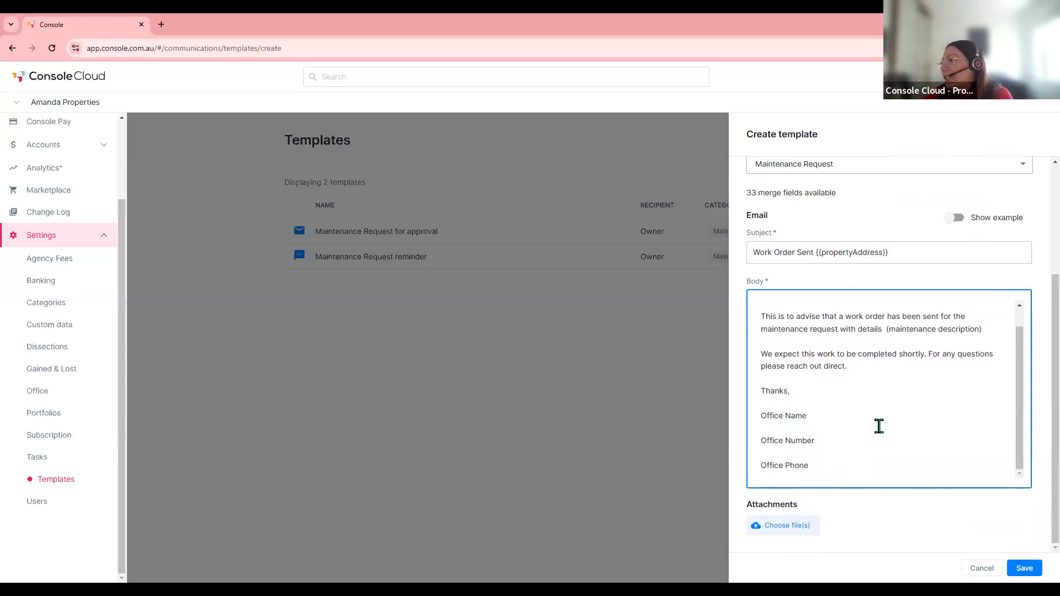
left_click(1027, 572)
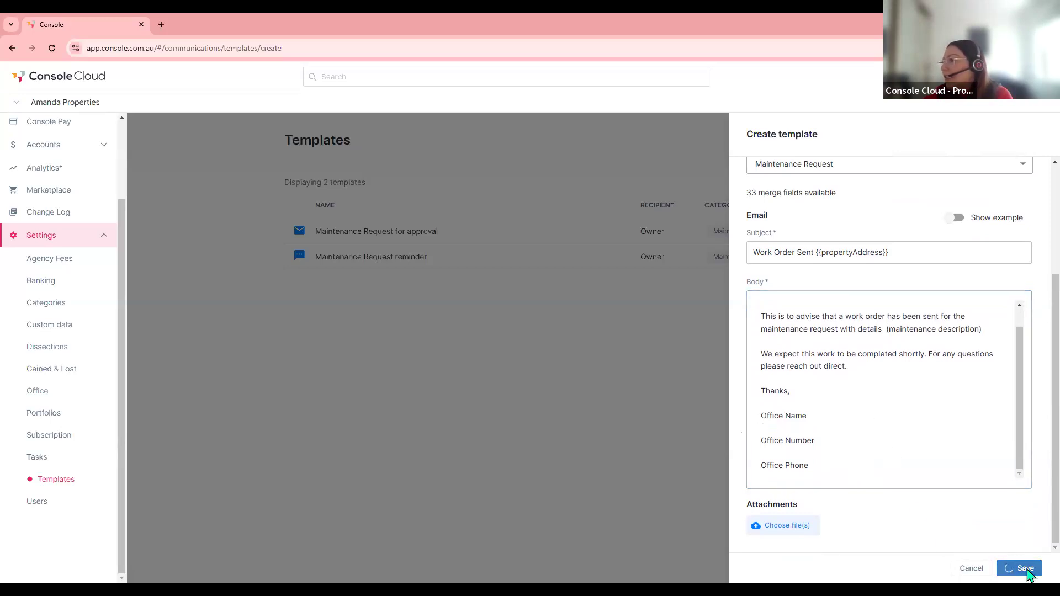
left_click(736, 442)
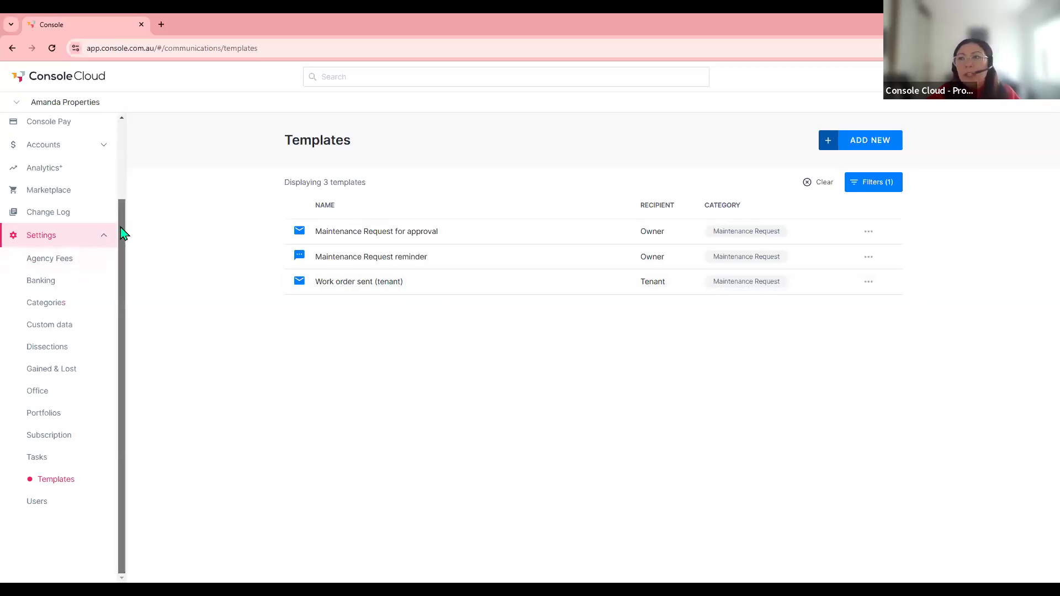
scroll(123, 232, "up", 3)
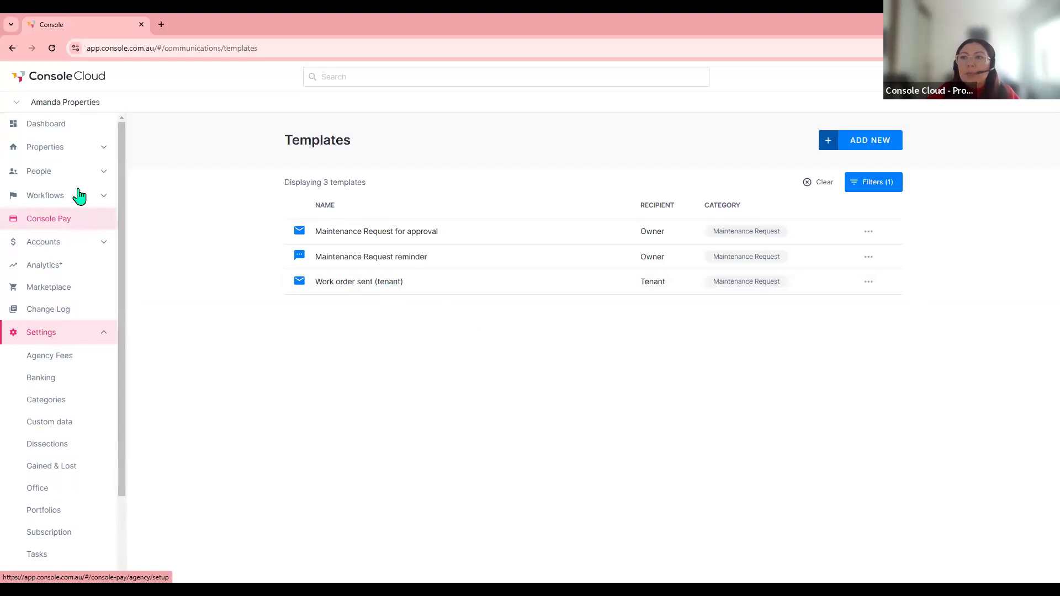
- Open People > Creditors and show the insurance expiry filter options
left_click(38, 172)
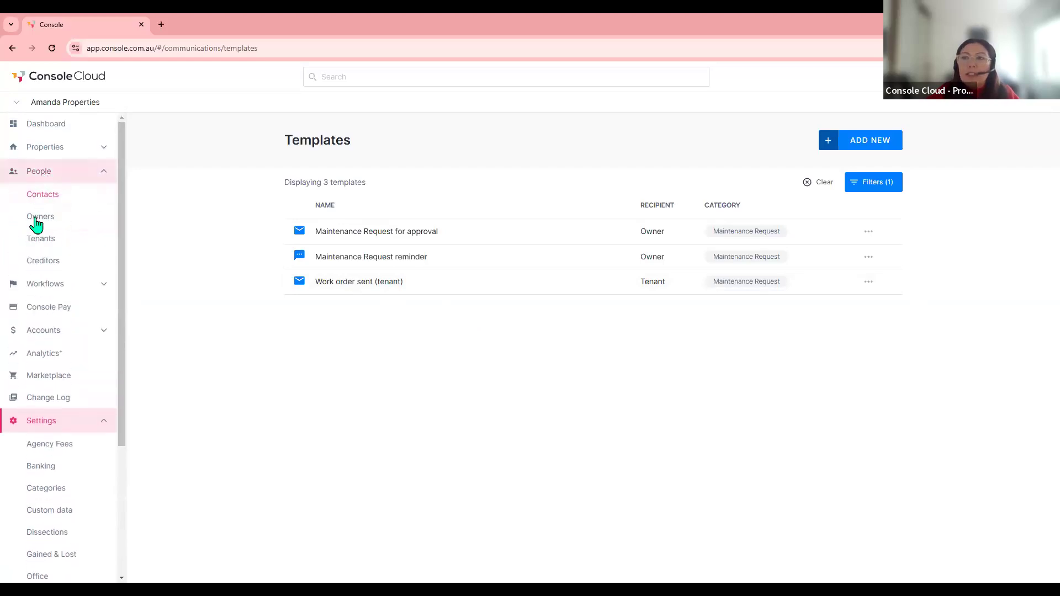
left_click(41, 262)
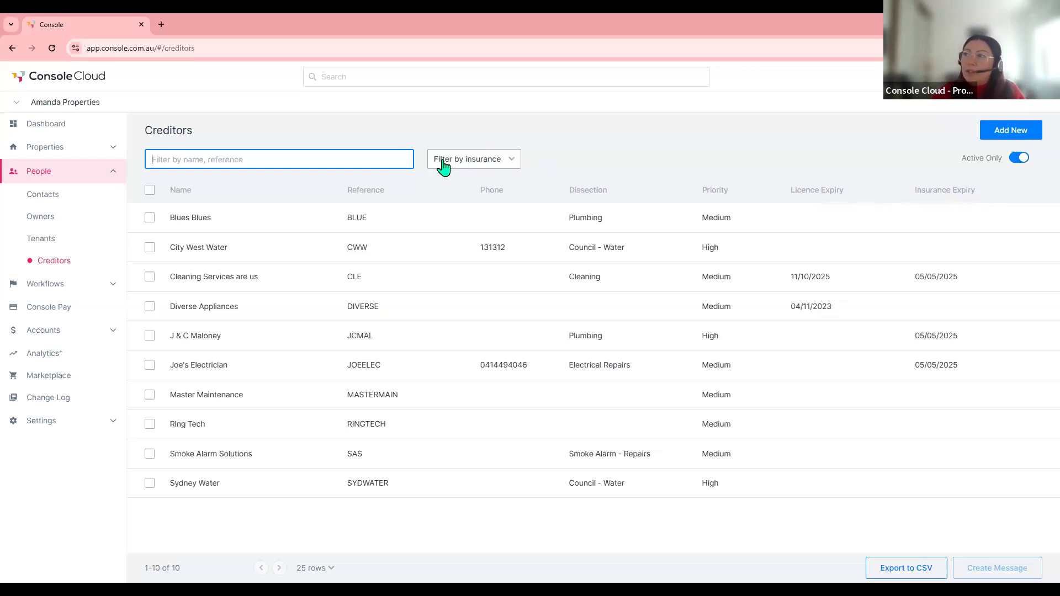
left_click(473, 164)
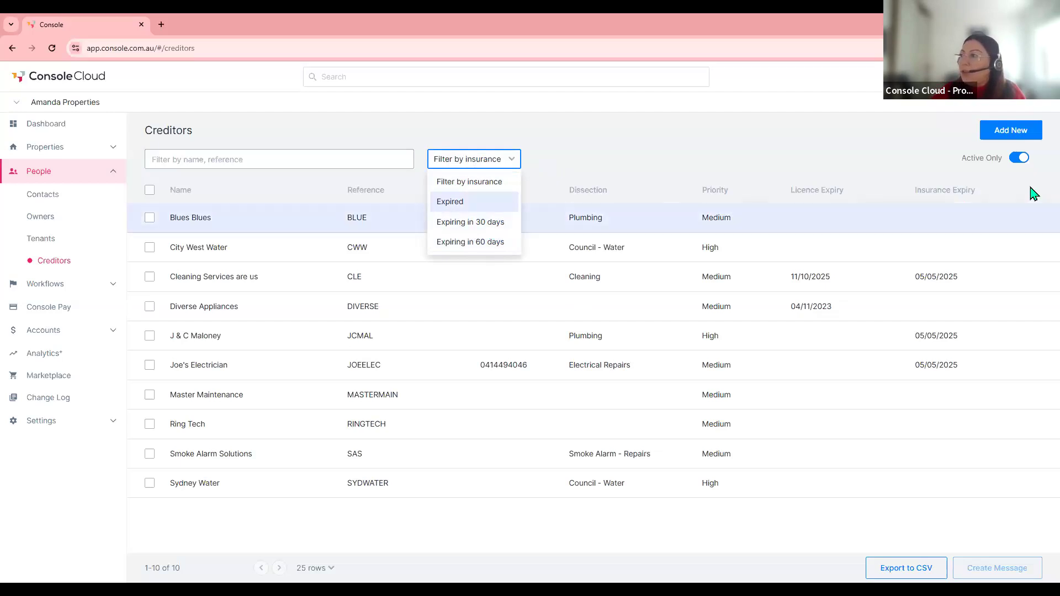
left_click(469, 171)
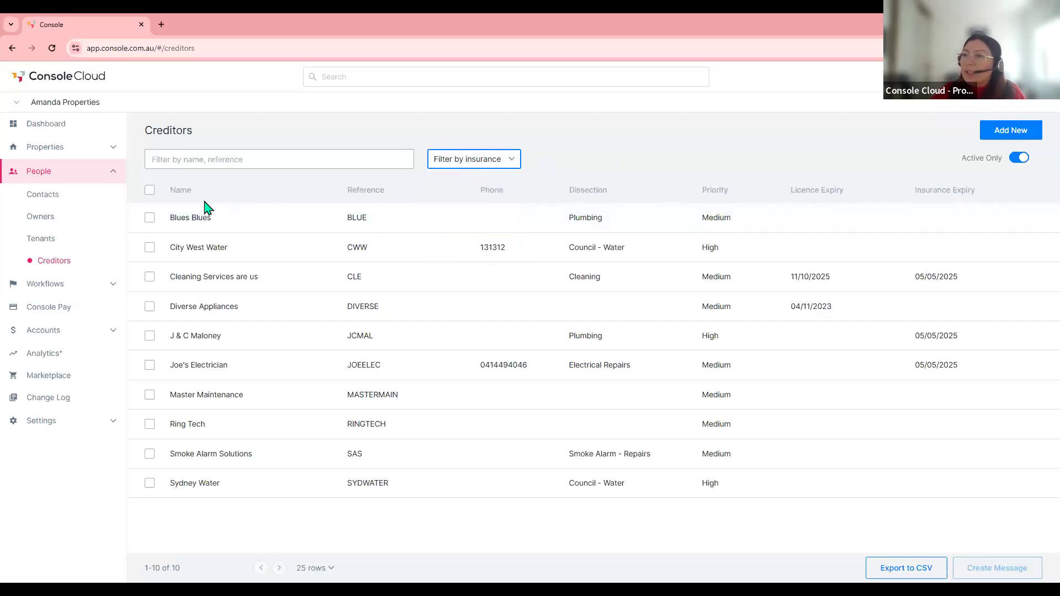
left_click(150, 218)
left_click(149, 247)
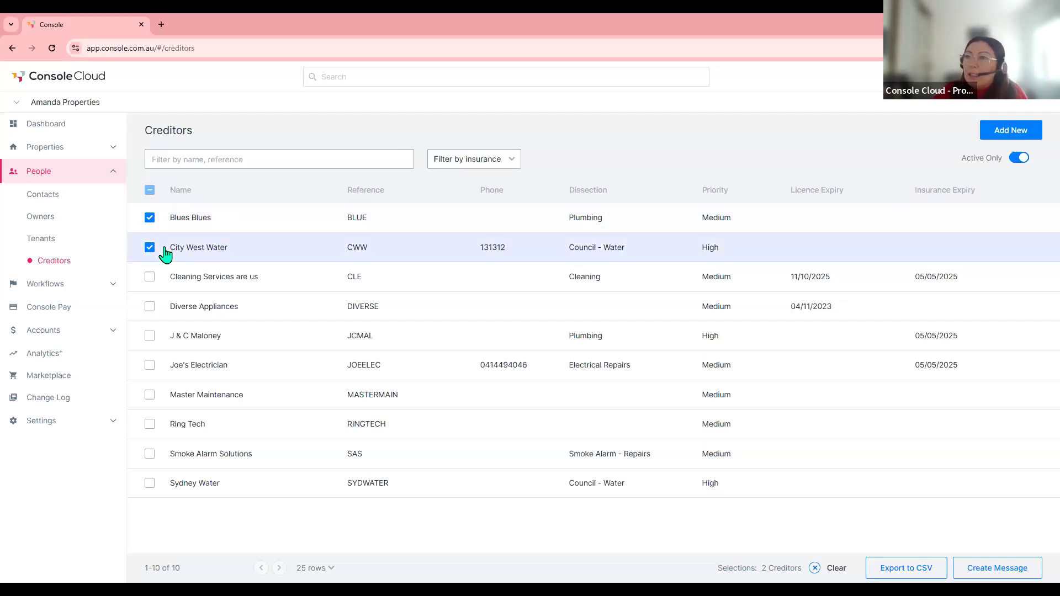
left_click(995, 571)
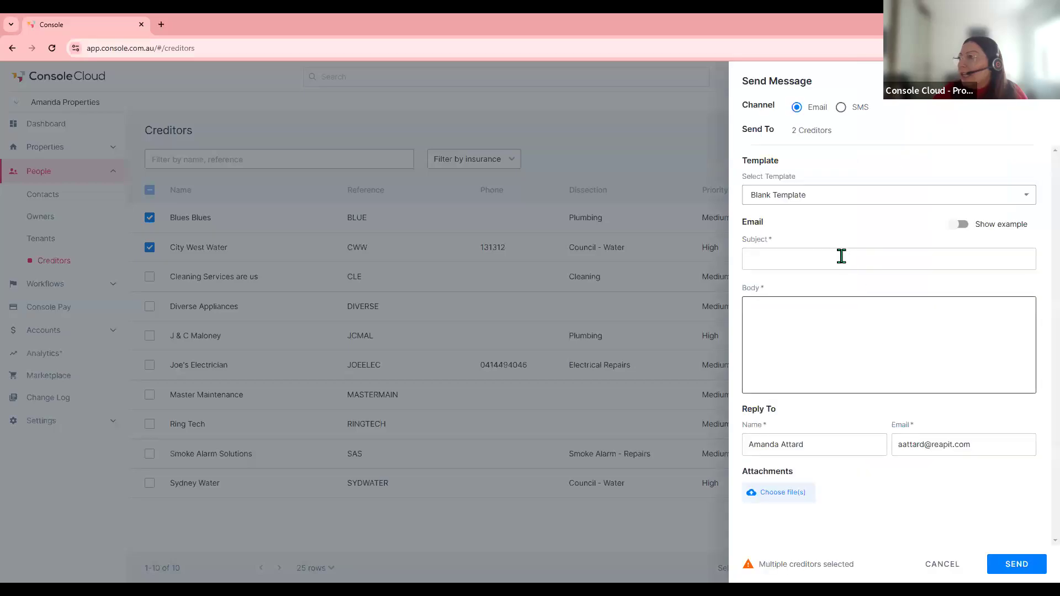
left_click(800, 207)
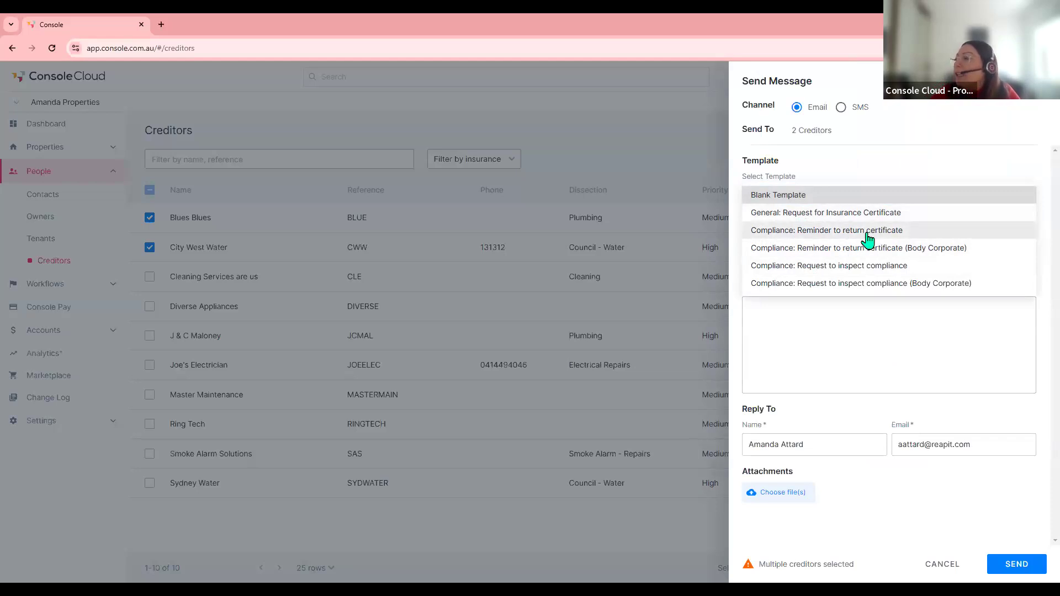
left_click(820, 328)
left_click(820, 327)
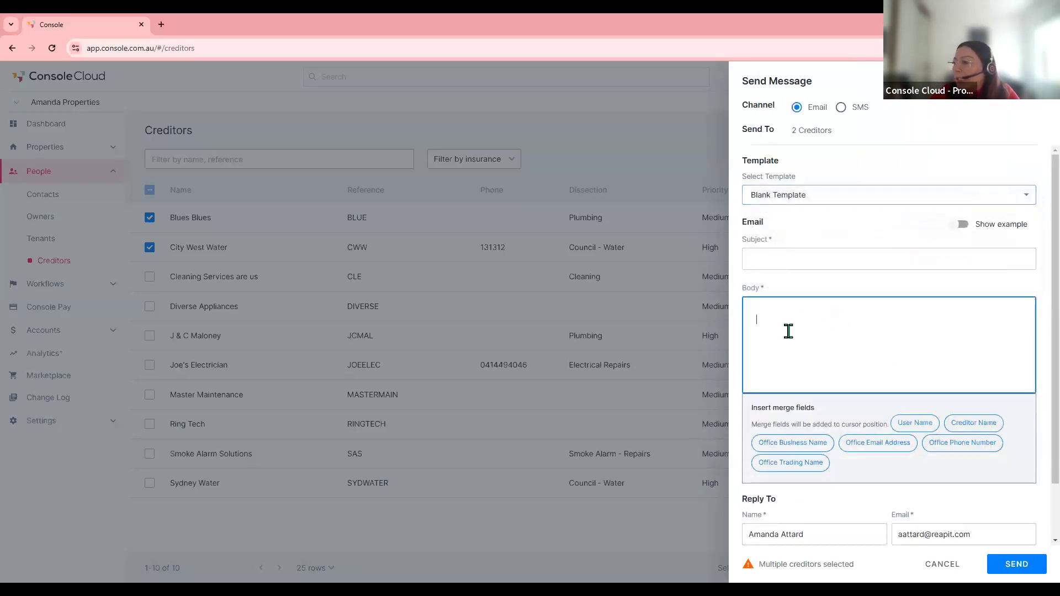
left_click(679, 147)
left_click(943, 563)
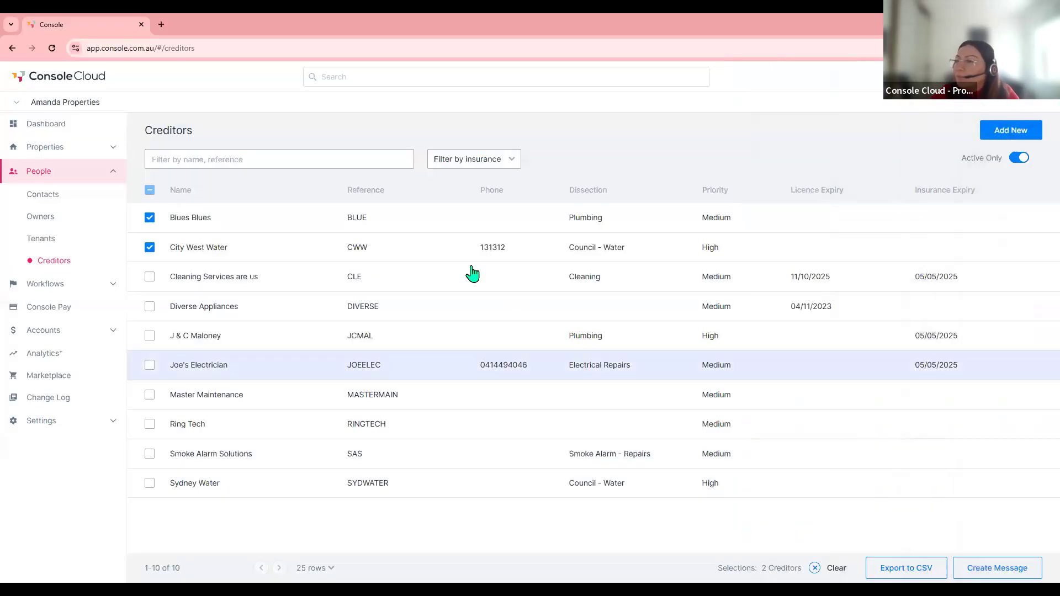
left_click(151, 219)
- Start a new creditor contact with business name ABC Plumbing and the suggested ABN
left_click(150, 249)
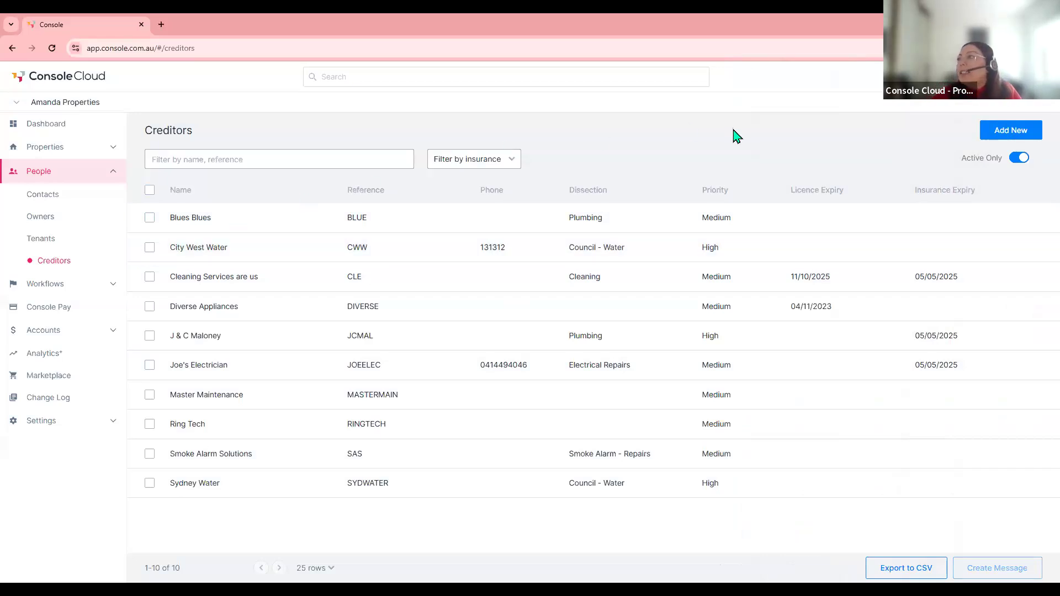
left_click(1002, 137)
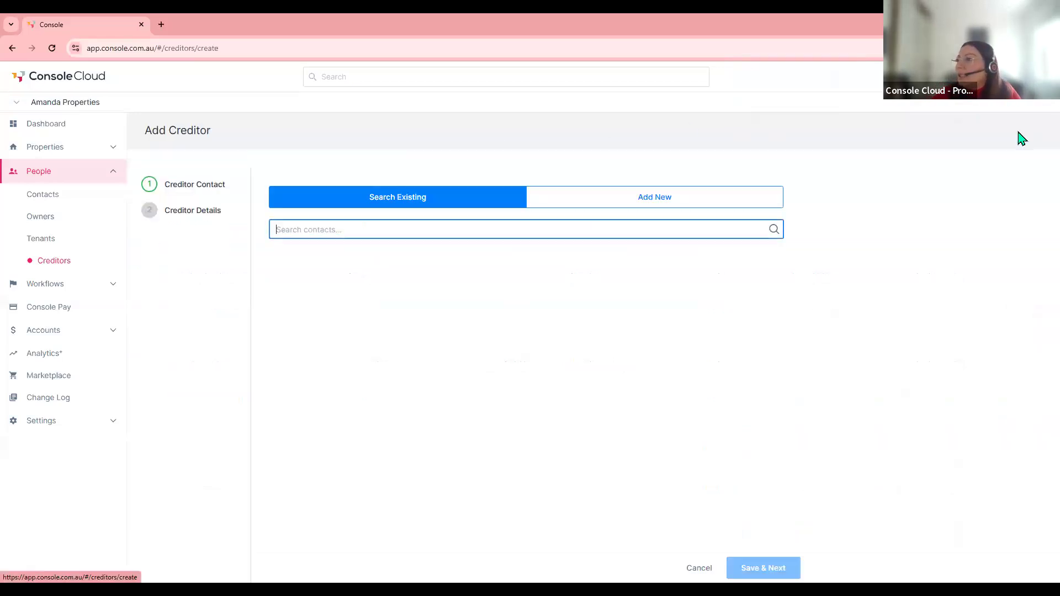
left_click(645, 204)
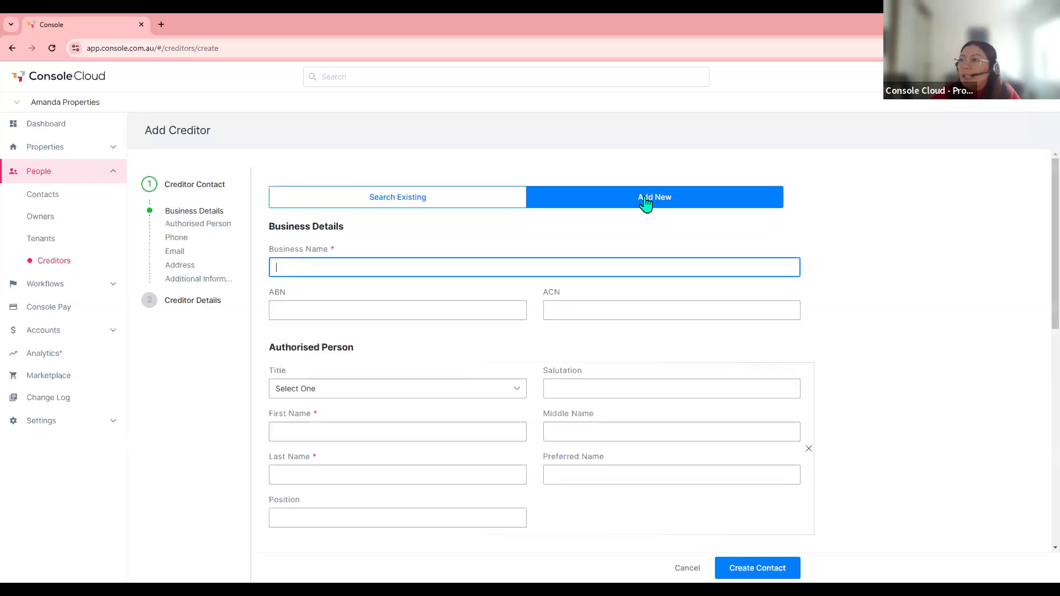
type("AB")
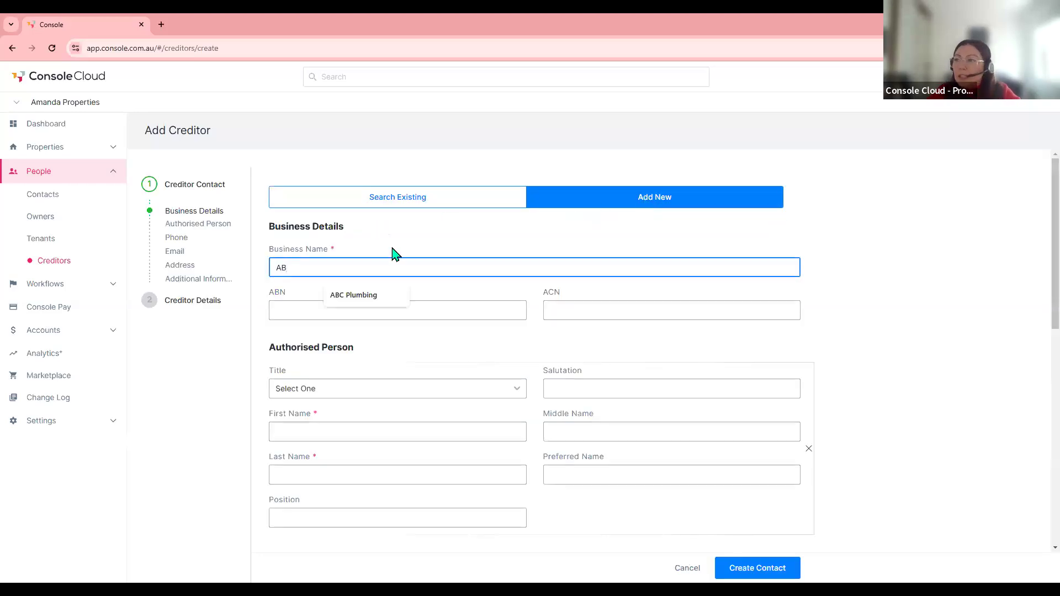
left_click(356, 296)
left_click(342, 302)
left_click(353, 340)
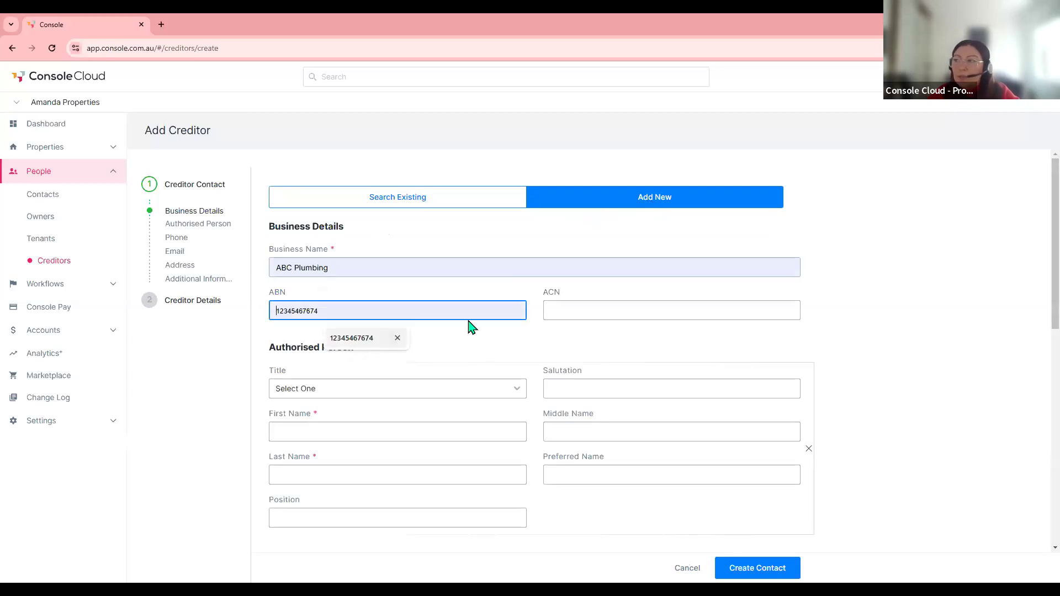
left_click(574, 311)
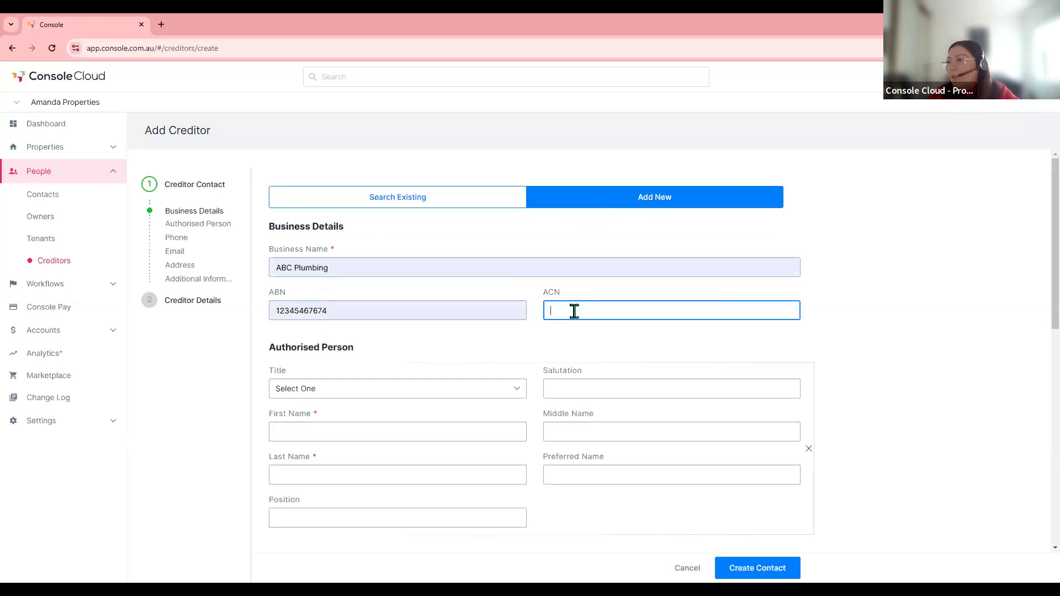
- Set the contact person's title to Mr and enter their first name
scroll(480, 347, "down", 1)
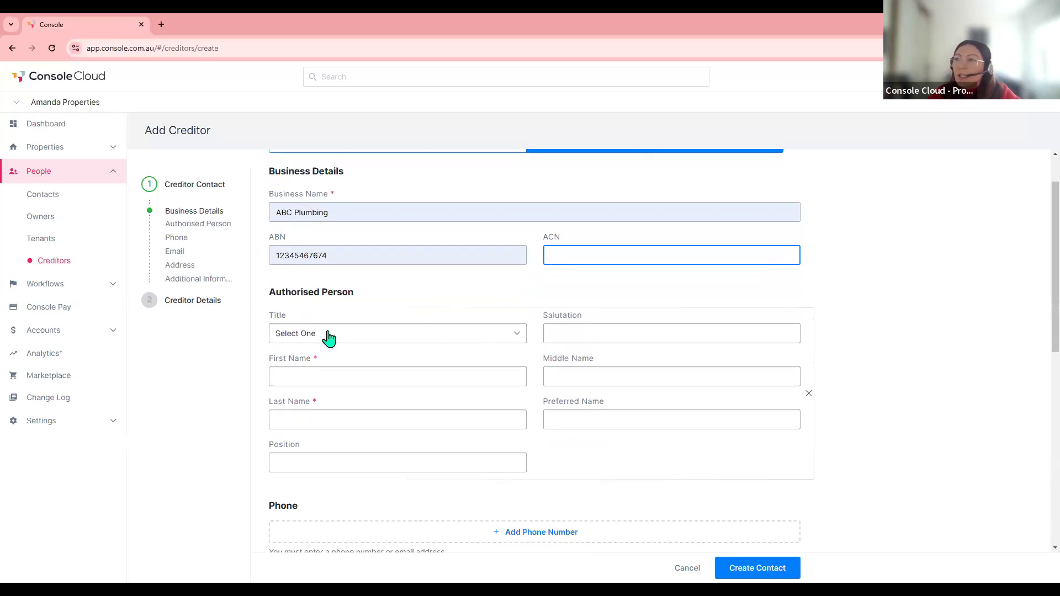
left_click(328, 334)
left_click(298, 415)
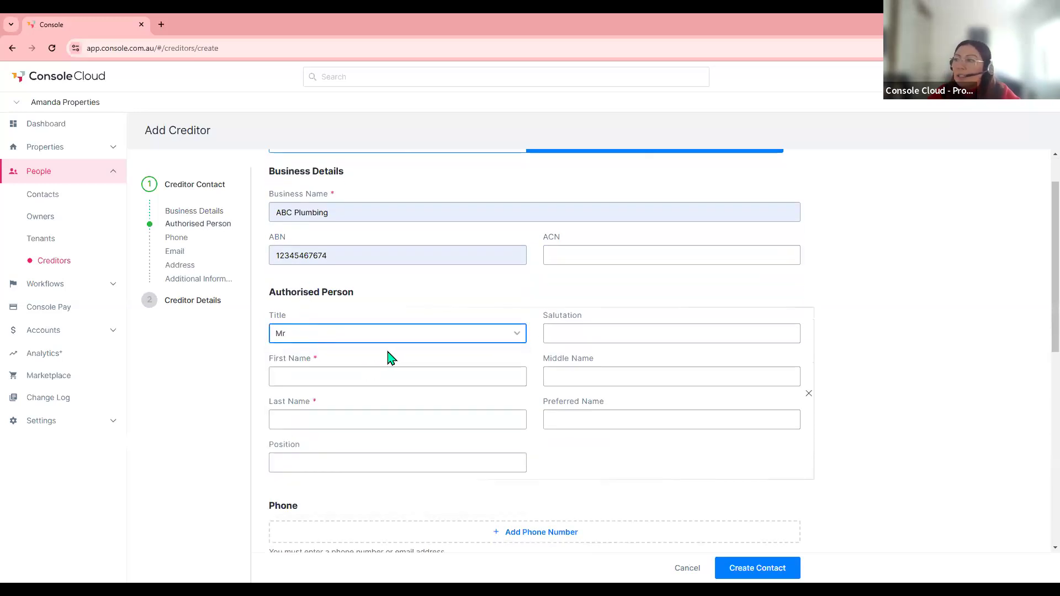
scroll(388, 352, "down", 1)
left_click(309, 323)
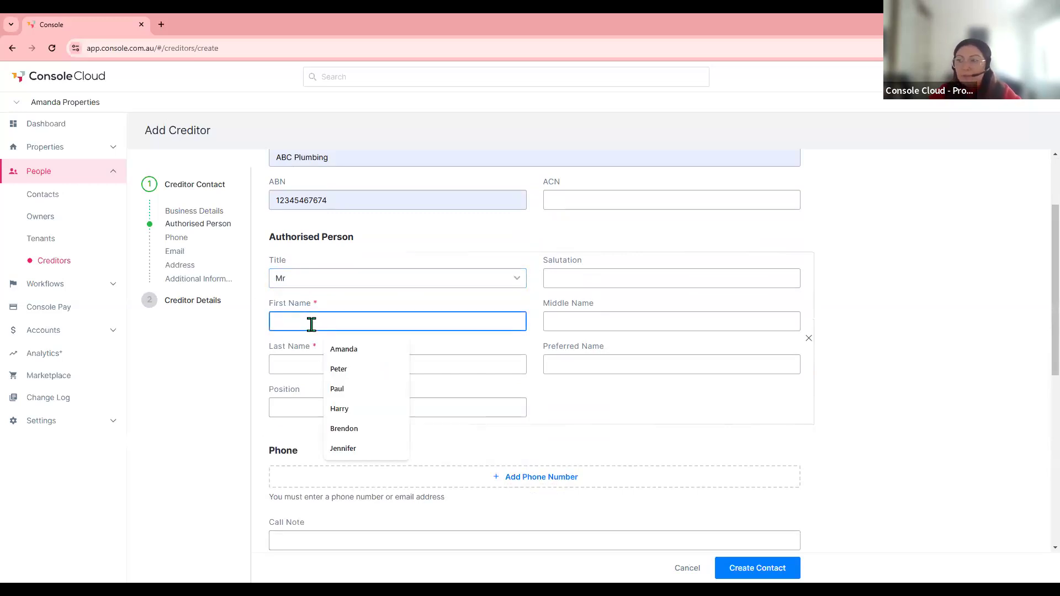
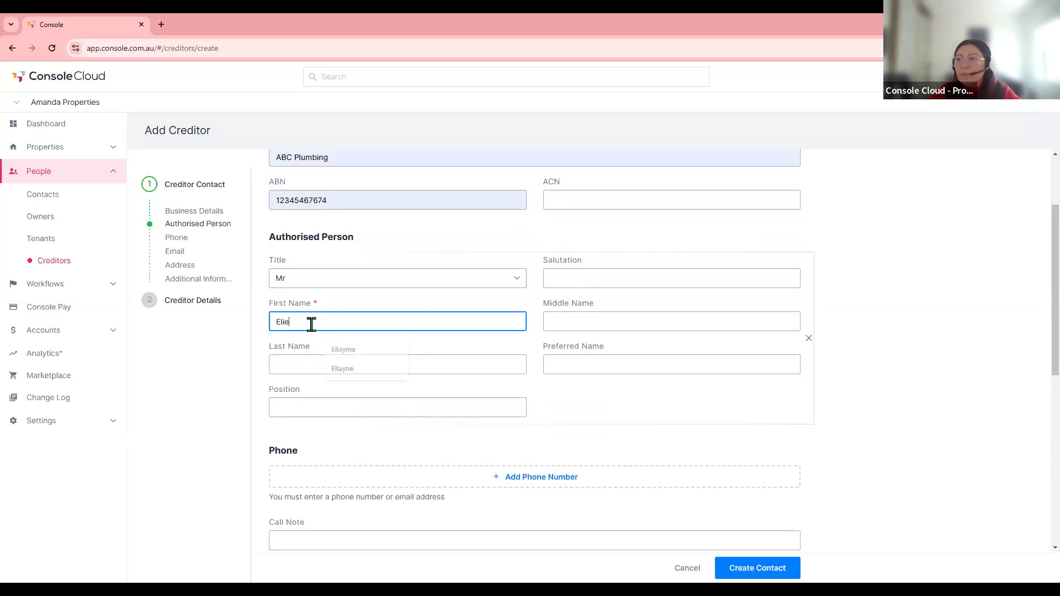
- Enter the contact's surname and set their position to Director
left_click(301, 363)
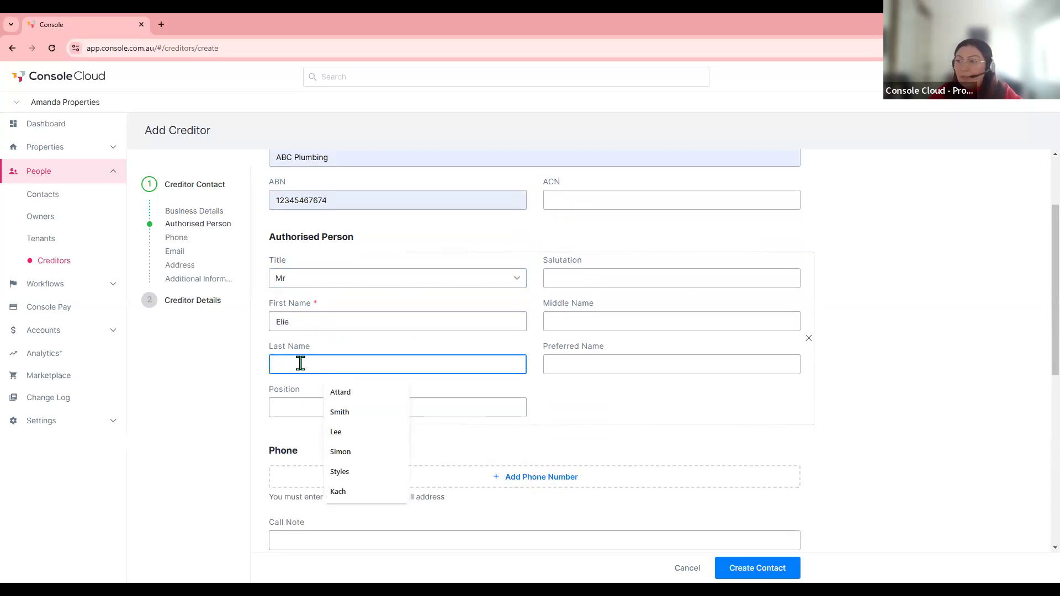
scroll(392, 351, "down", 1)
left_click(359, 354)
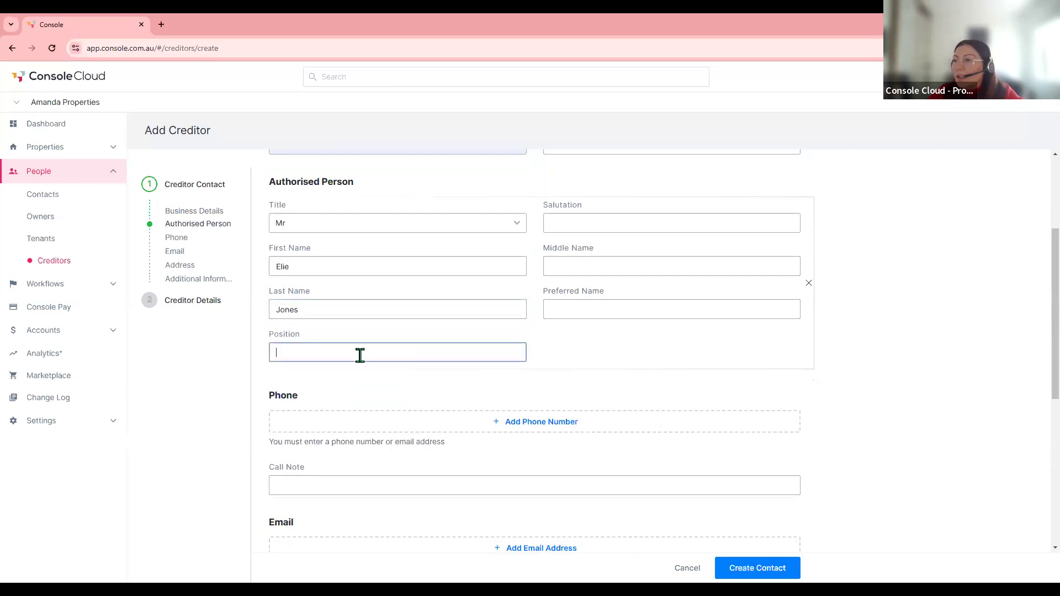
left_click(353, 380)
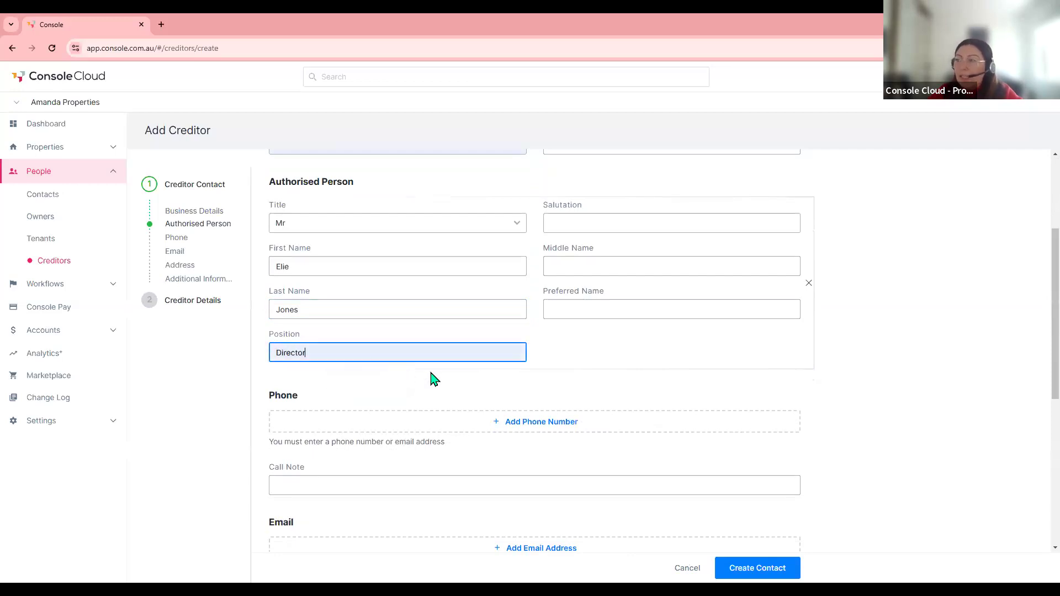
- Add the suggested business phone number and an SMS-only call note
scroll(442, 375, "down", 1)
left_click(531, 367)
left_click(570, 380)
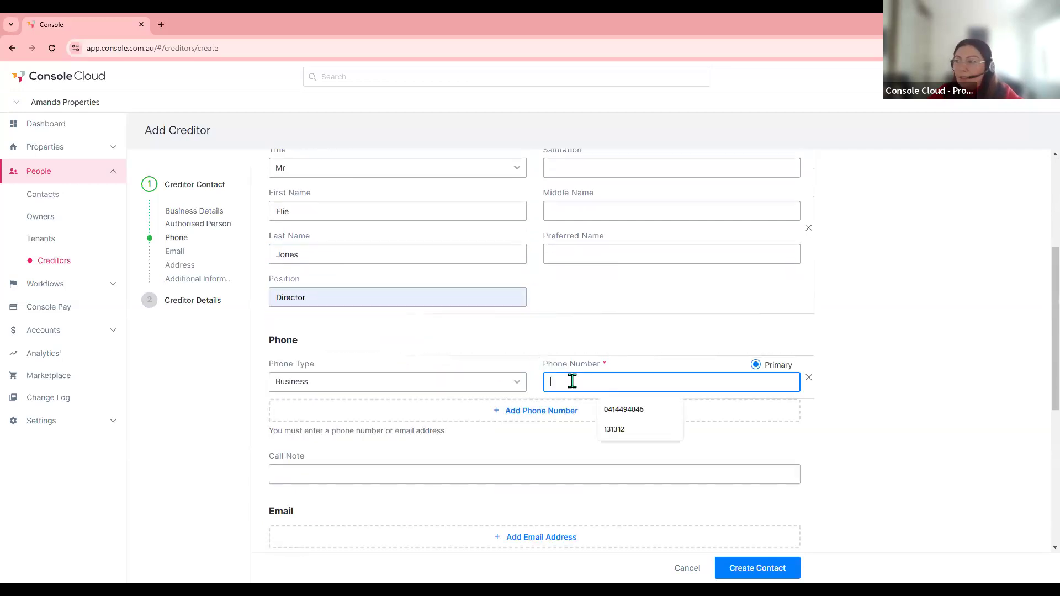
left_click(625, 418)
scroll(552, 422, "down", 1)
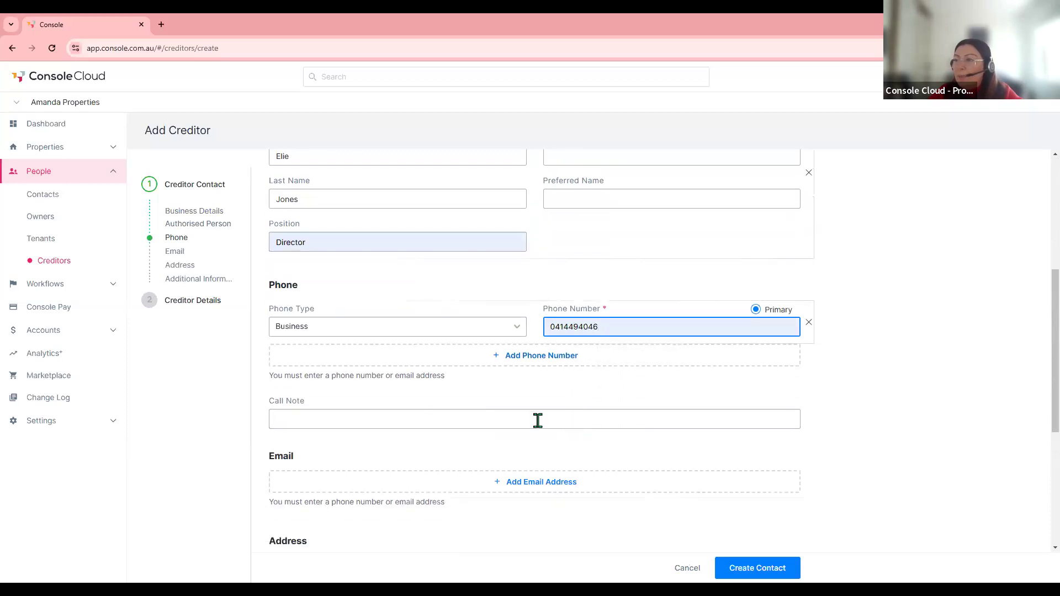
left_click(298, 418)
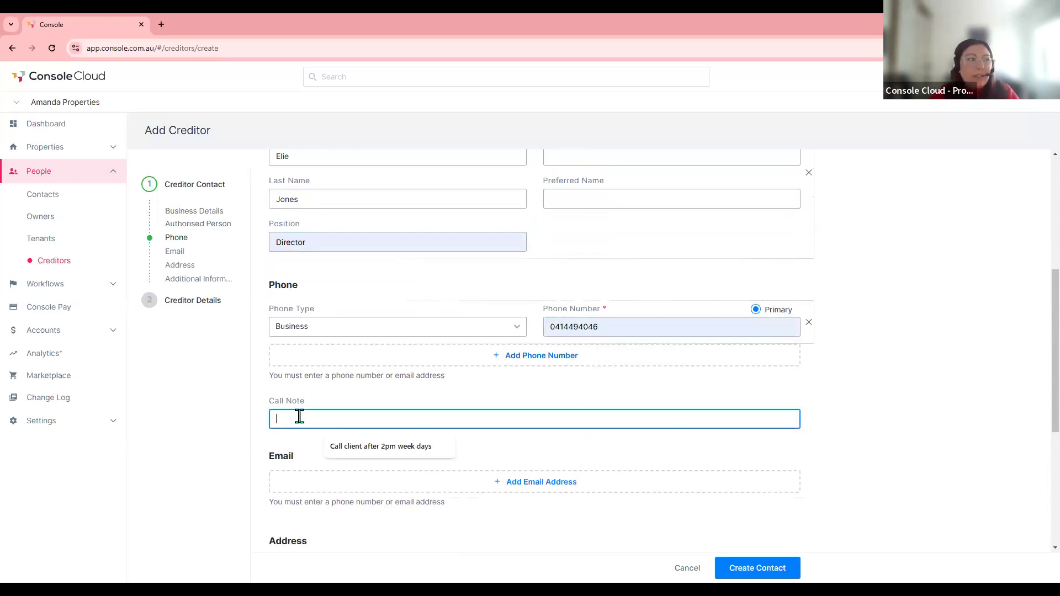
type("Please only sms only")
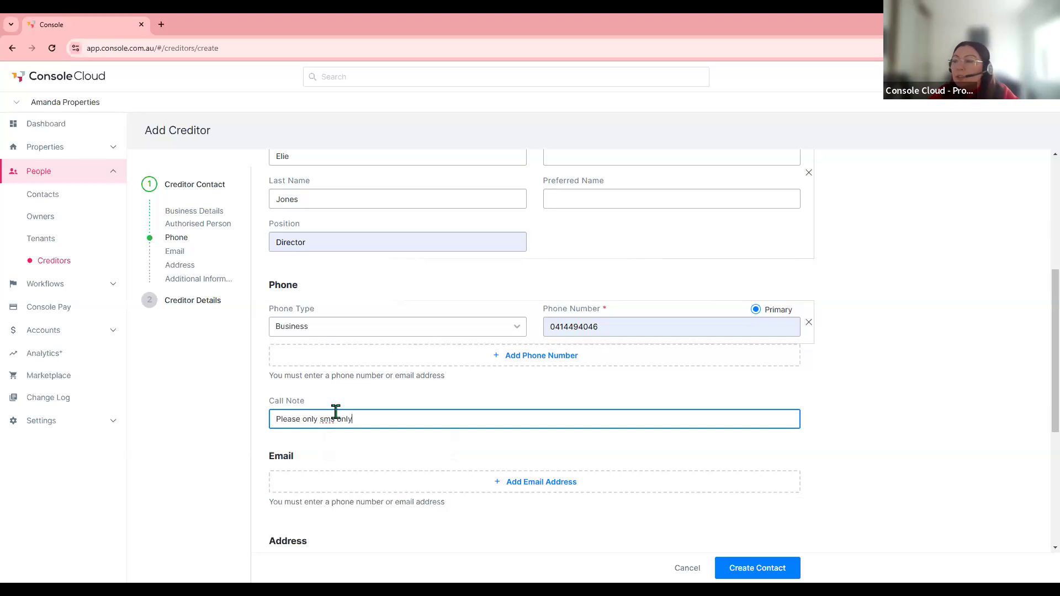
scroll(333, 418, "down", 1)
scroll(433, 415, "down", 1)
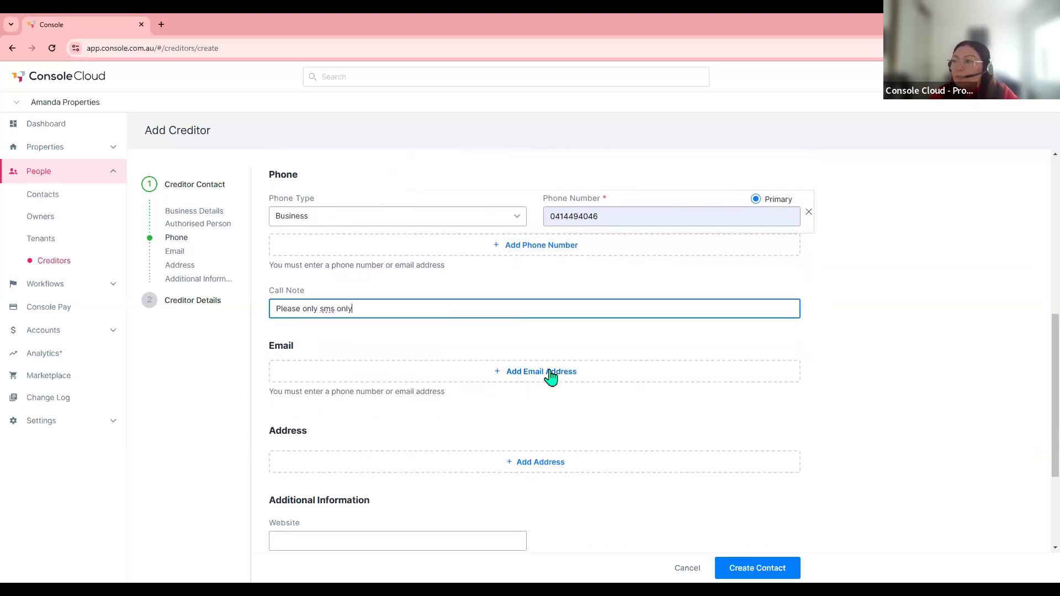
- Add the suggested e-mail address and create the ABC Plumbing contact
left_click(551, 374)
left_click(560, 386)
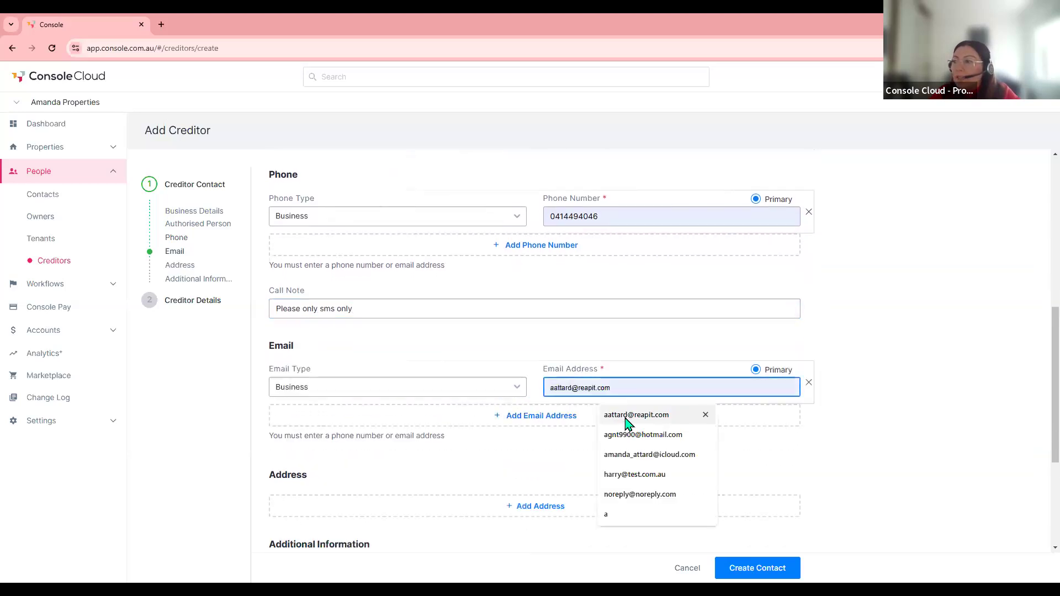
left_click(627, 421)
scroll(620, 426, "down", 3)
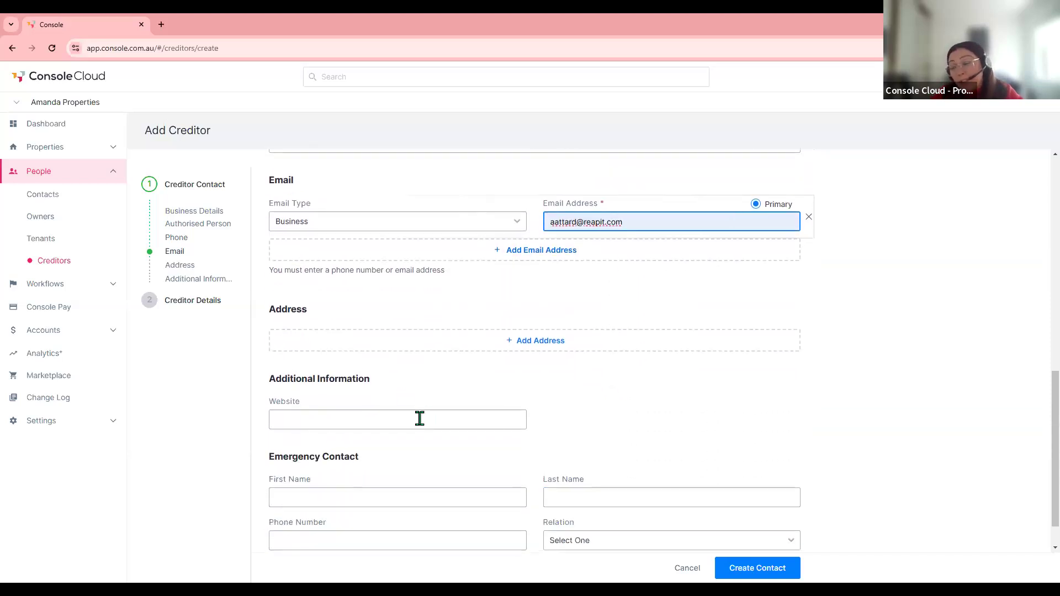
scroll(419, 418, "down", 1)
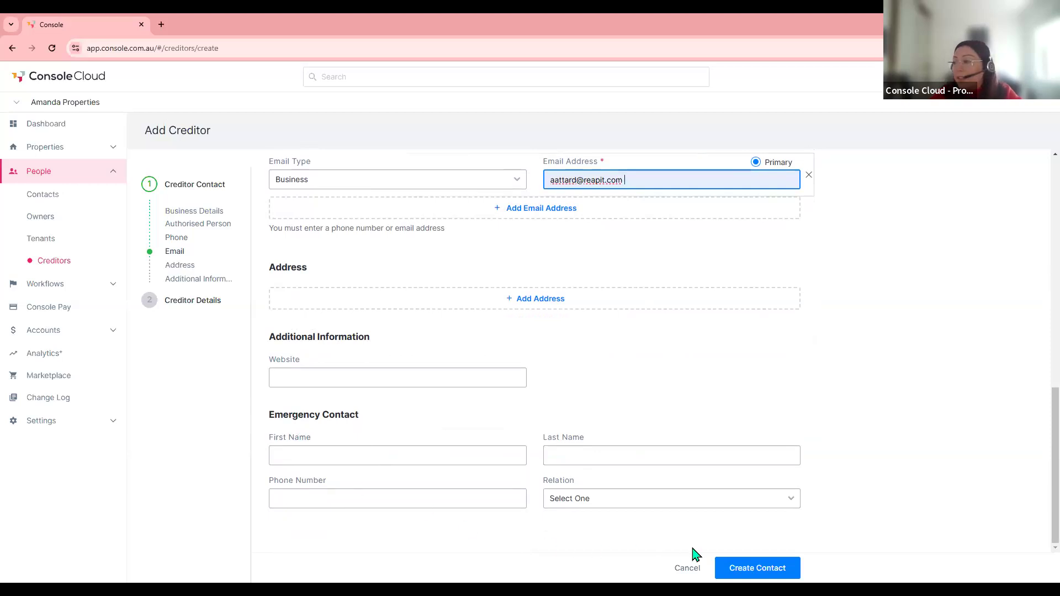
left_click(763, 572)
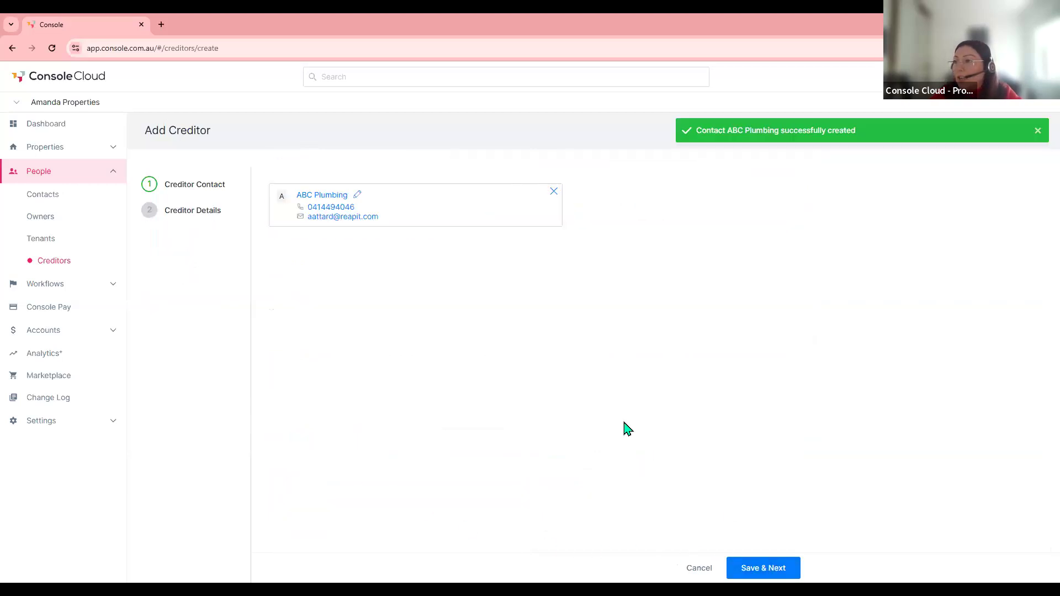
- On creditor details, enter licence issuer Ebm, the licence number, and expiry 12/11/2024
left_click(767, 568)
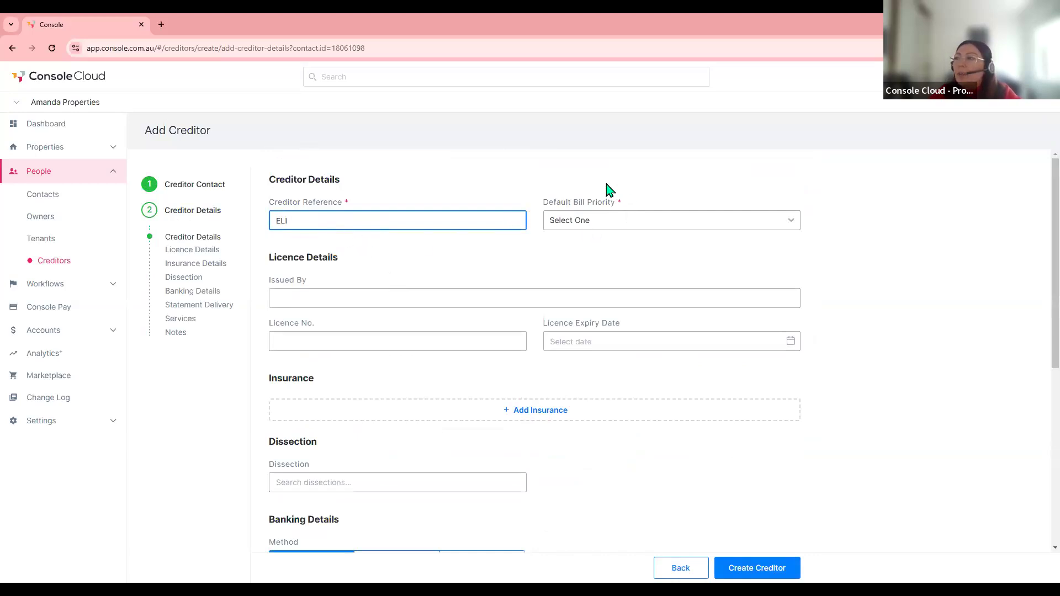
left_click(600, 226)
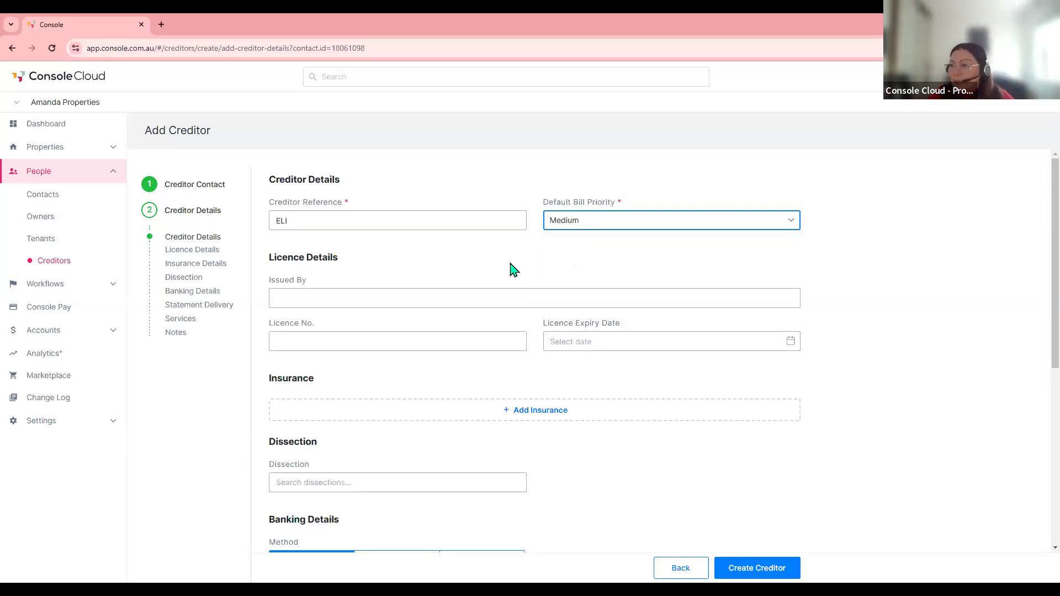
left_click(285, 296)
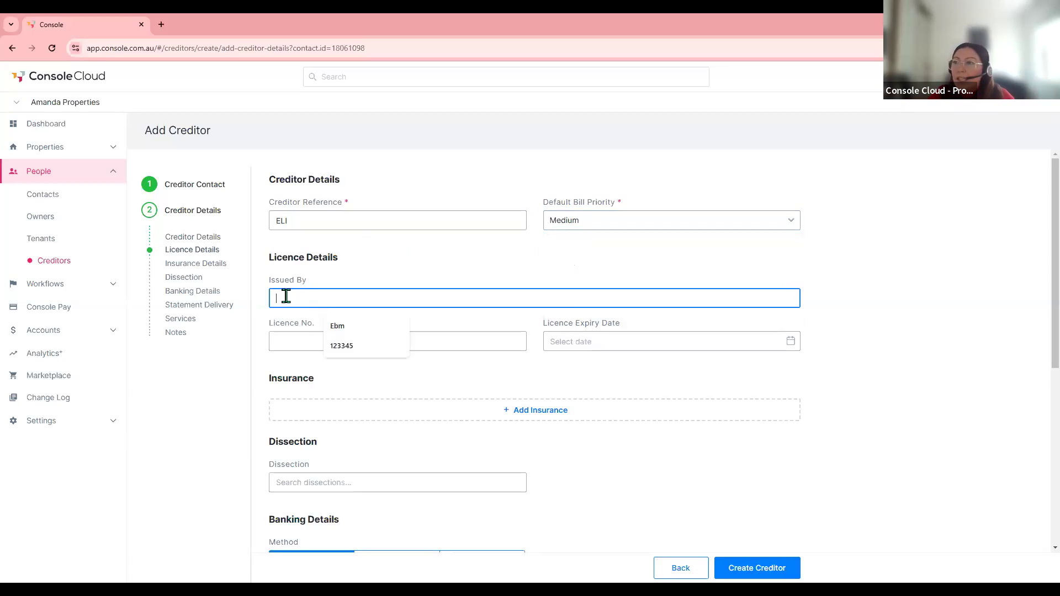
left_click(345, 326)
left_click(311, 346)
left_click(364, 369)
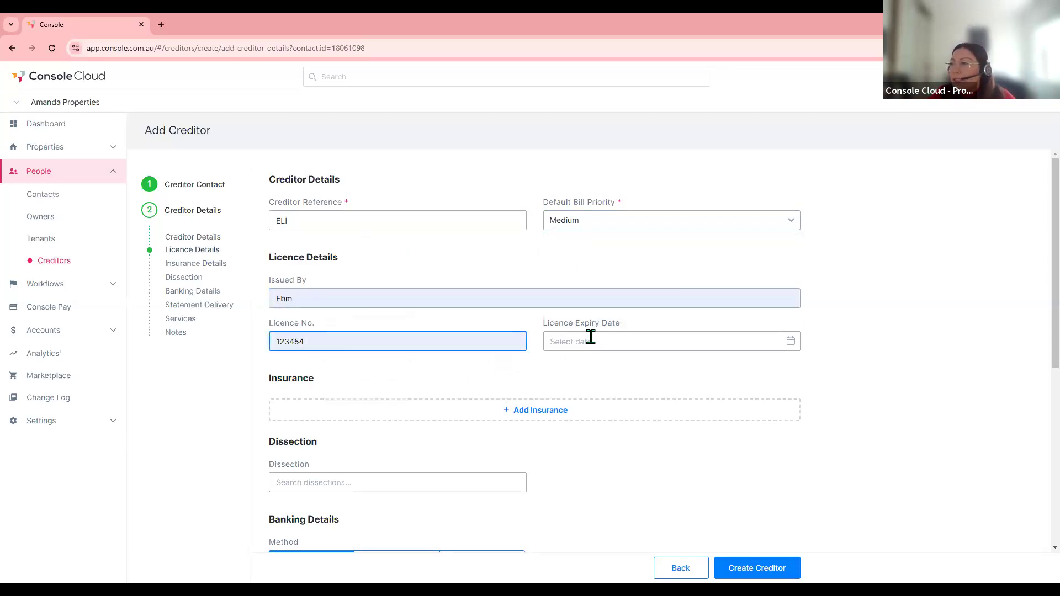
left_click(789, 343)
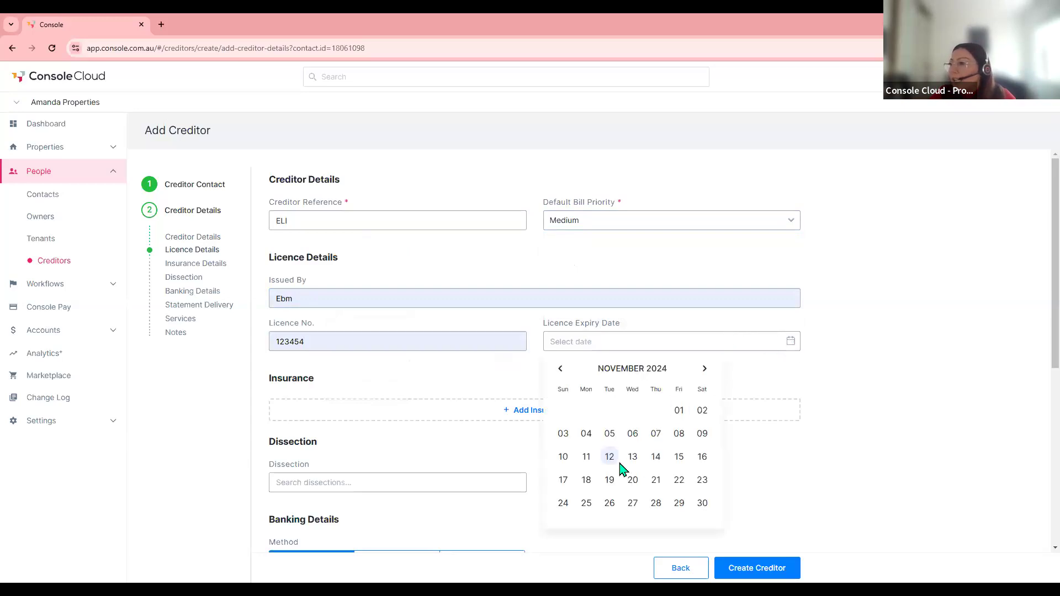
left_click(613, 341)
key("BackSpace")
type("3")
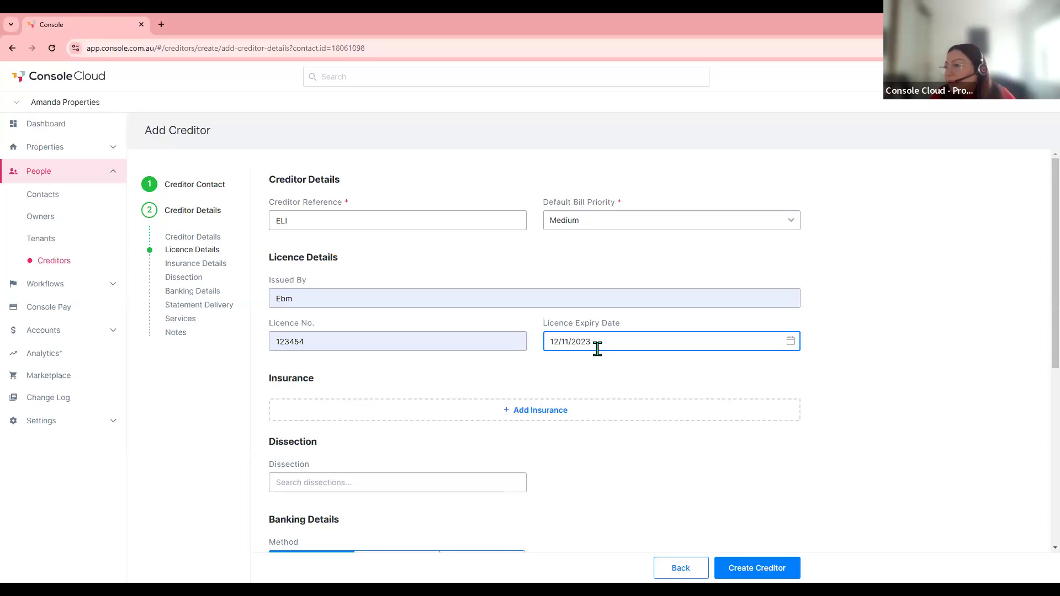
key("BackSpace")
type("4")
- Add an insurance policy with insurer EBM and its policy number
left_click(576, 415)
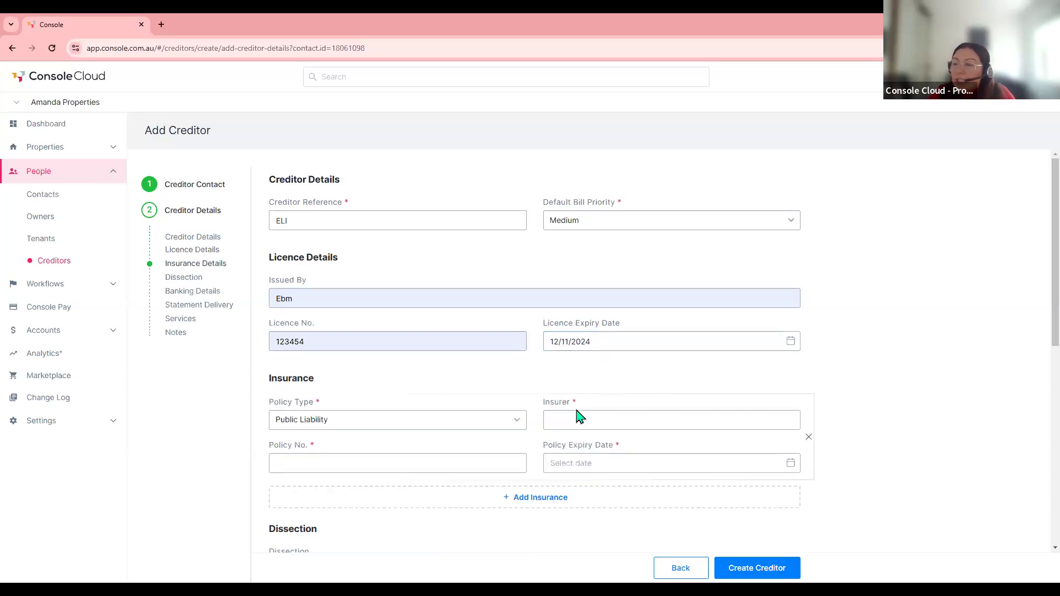
scroll(574, 413, "down", 1)
left_click(591, 374)
type("EBM")
left_click(366, 417)
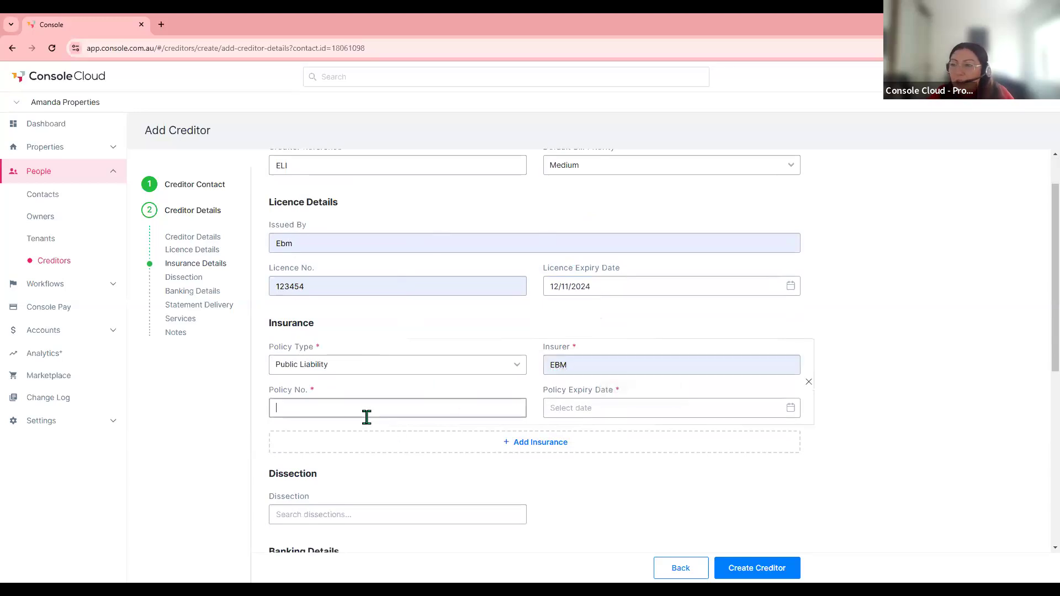
type("123445")
- Set the policy expiry date to 12/11/2025
left_click(596, 406)
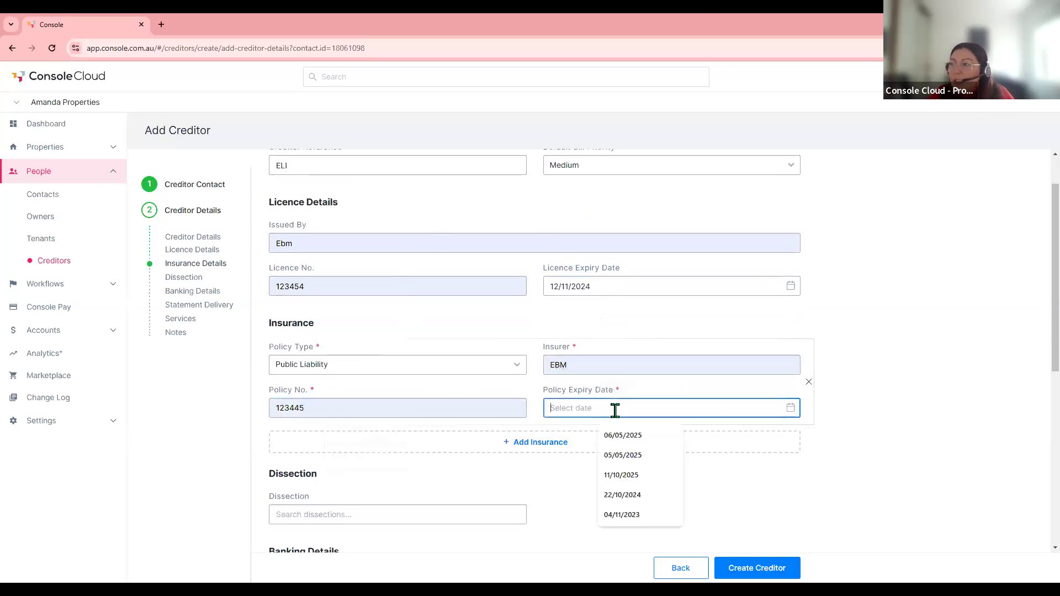
left_click(626, 442)
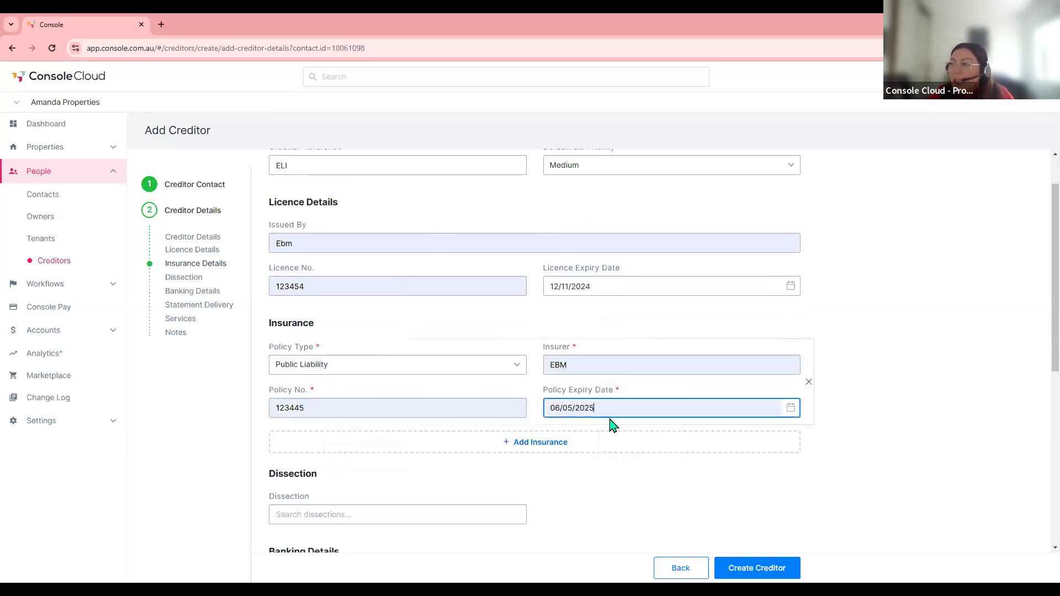
left_click(571, 408)
key("BackSpace")
key("BackSpace")
key("BackSpace")
key("BackSpace")
key("BackSpace")
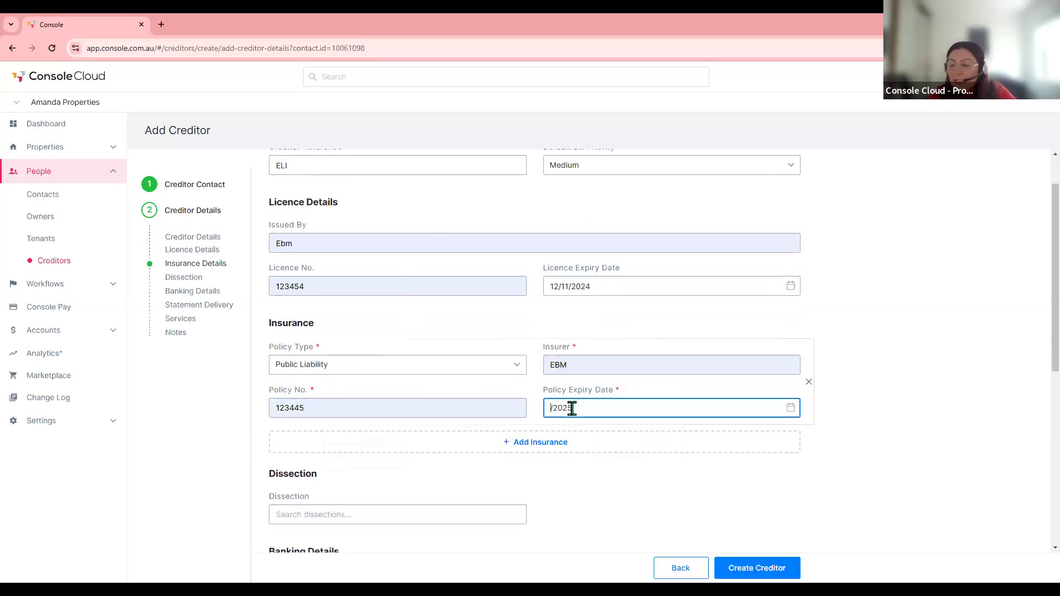
type("12/12")
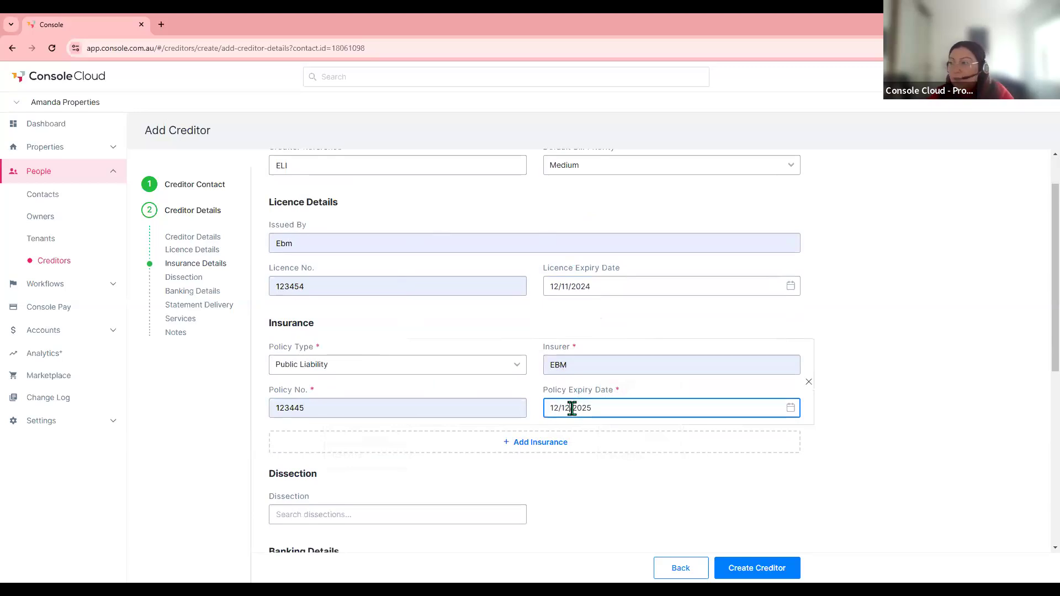
key("BackSpace")
type("1")
left_click(613, 464)
scroll(612, 467, "down", 2)
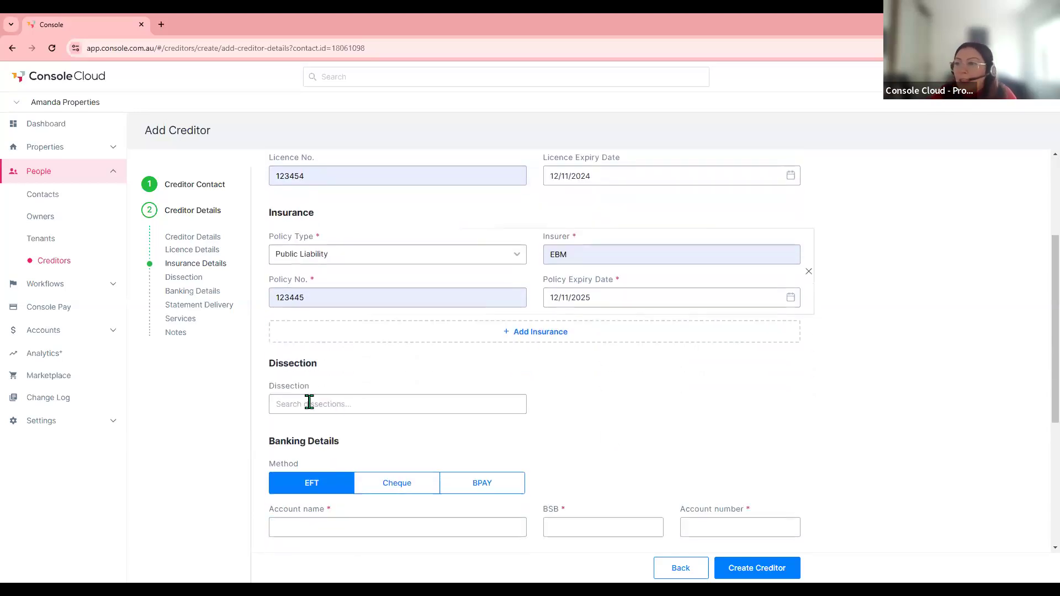
- Set the creditor's dissection to Plumbing
left_click(312, 403)
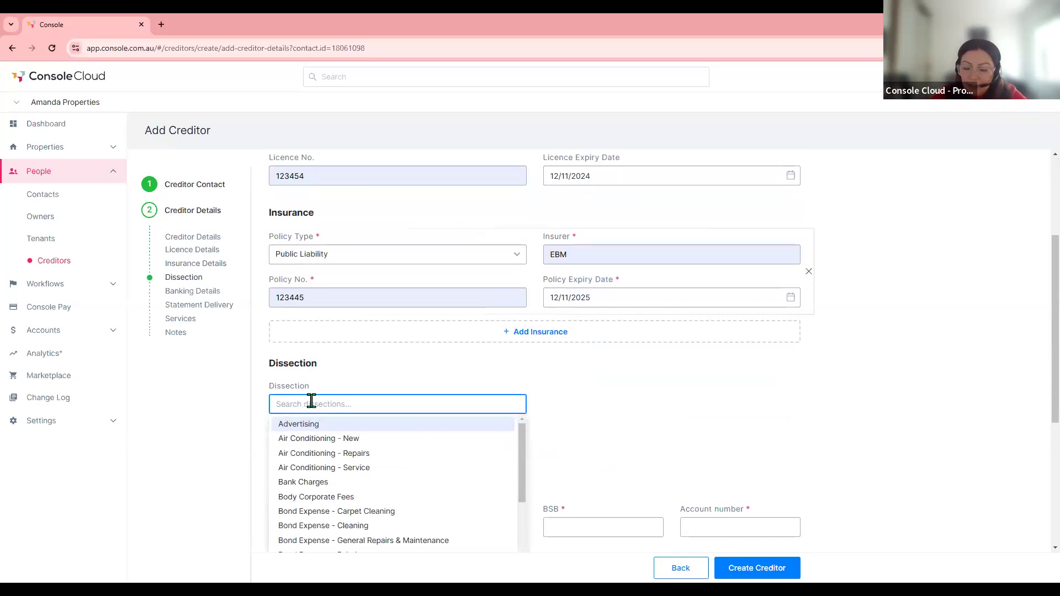
type("plum")
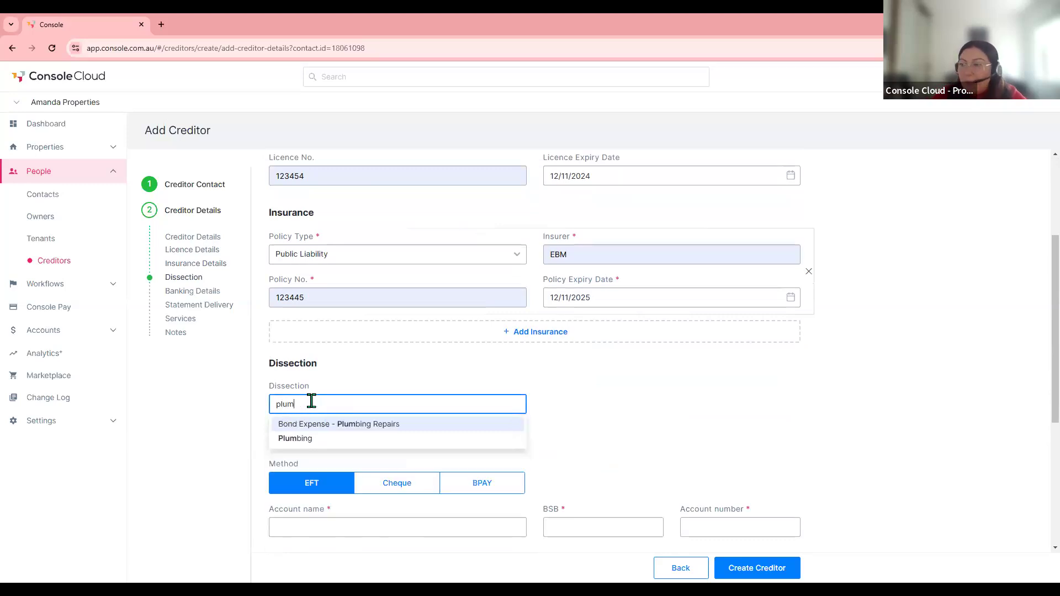
left_click(298, 439)
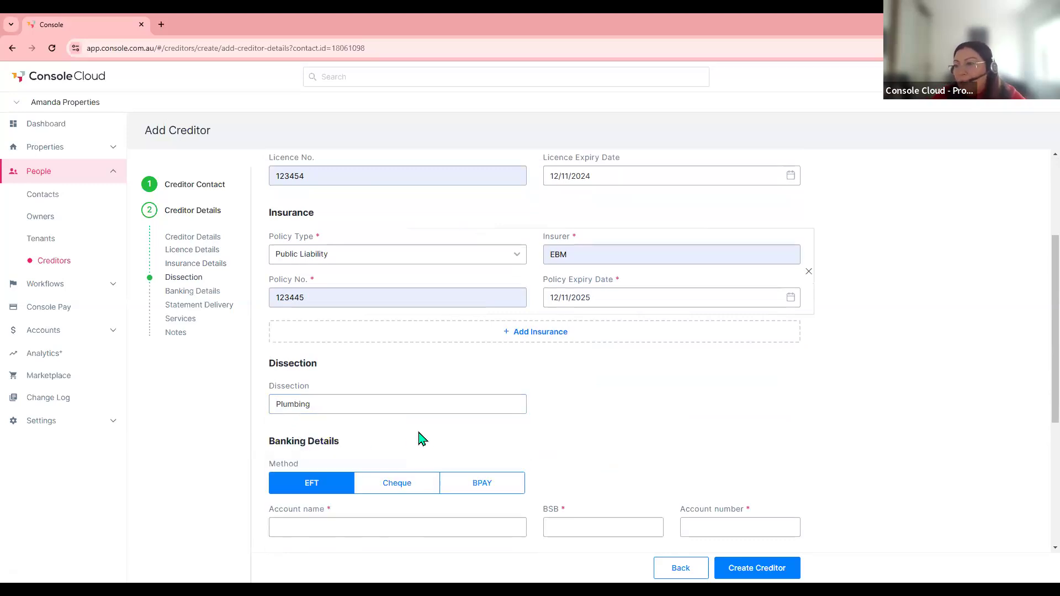
scroll(419, 440, "down", 1)
scroll(420, 440, "down", 3)
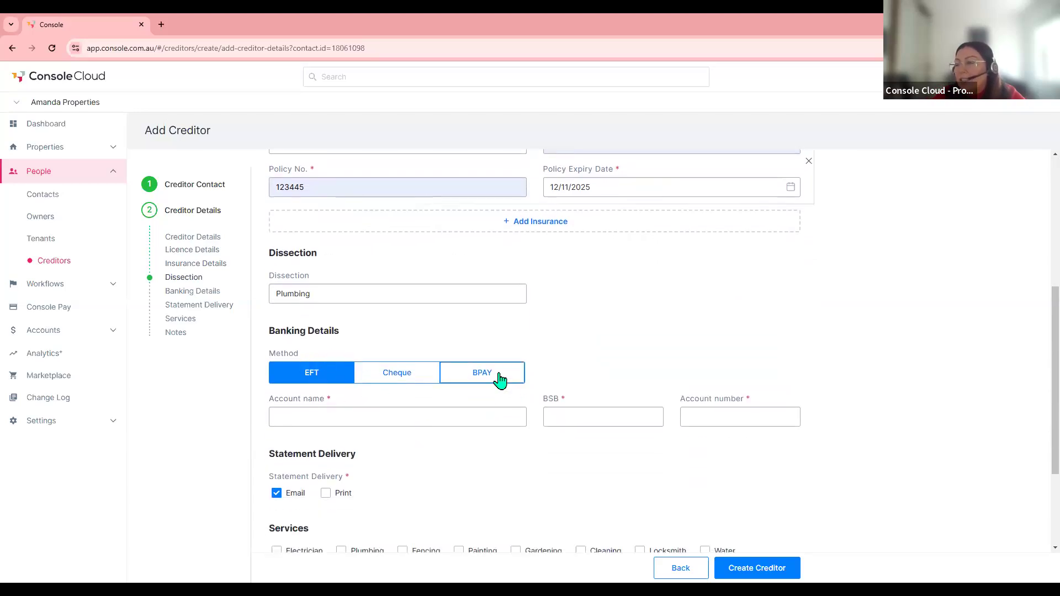
- Set payment to cheque and enter the payee's name
left_click(395, 379)
left_click(320, 420)
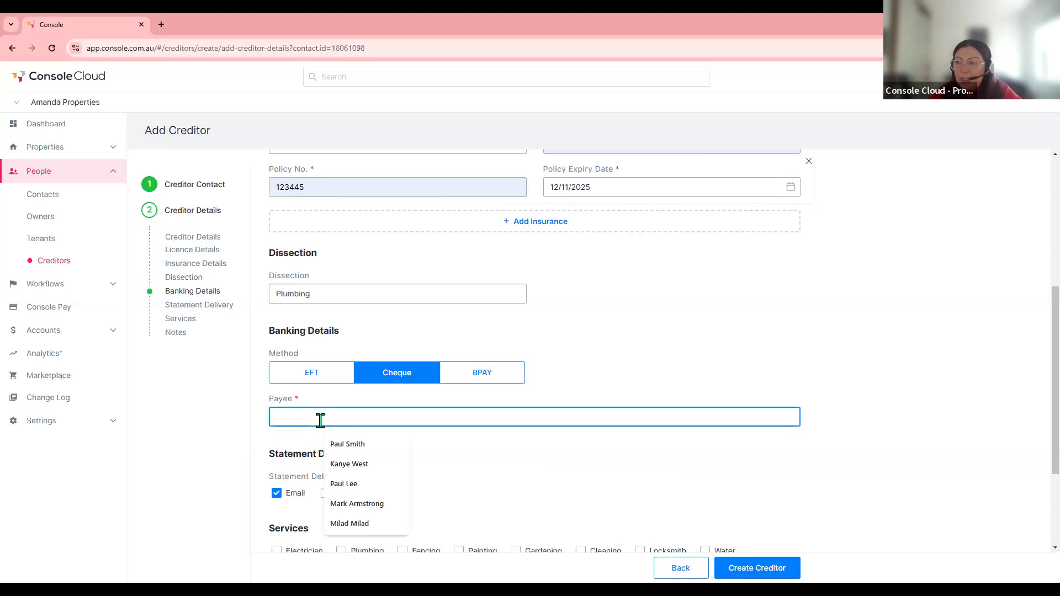
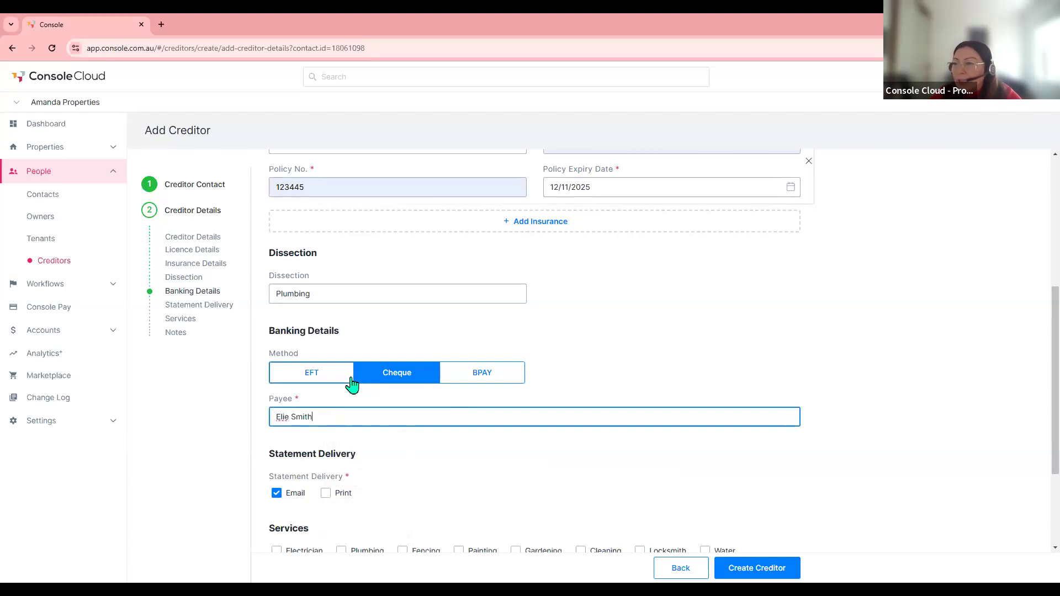
- Tick Plumbing as a service and preferred-creditor status, then create the creditor
scroll(350, 380, "down", 2)
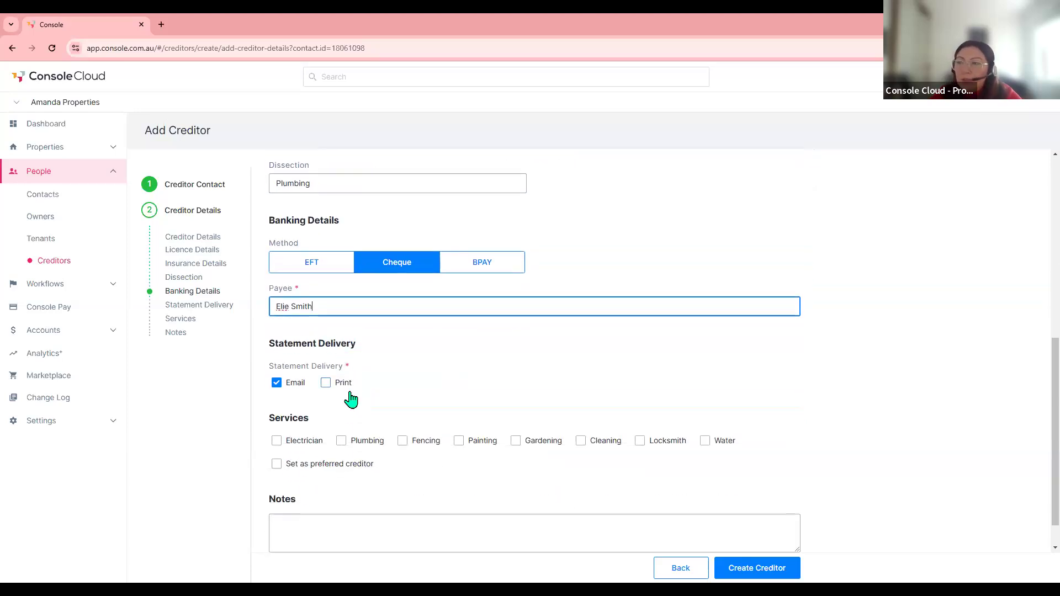
scroll(351, 399, "down", 1)
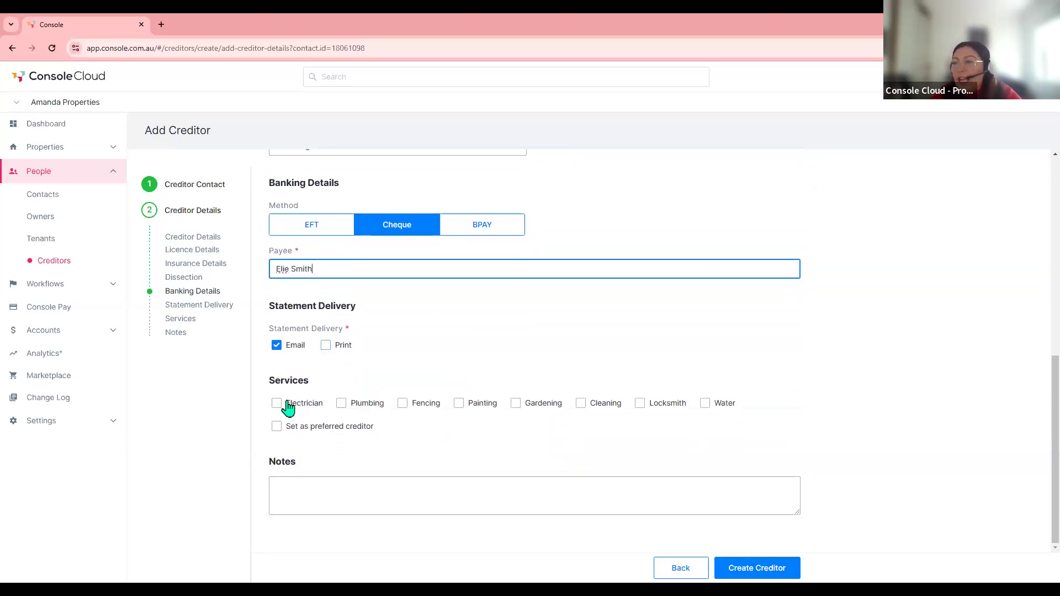
left_click(341, 403)
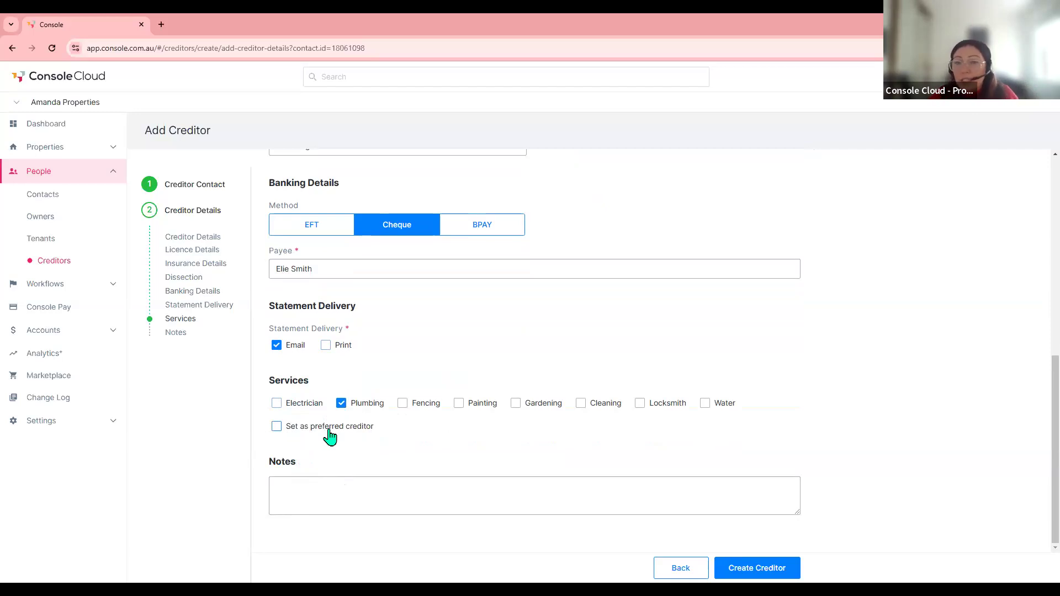
left_click(279, 428)
left_click(757, 569)
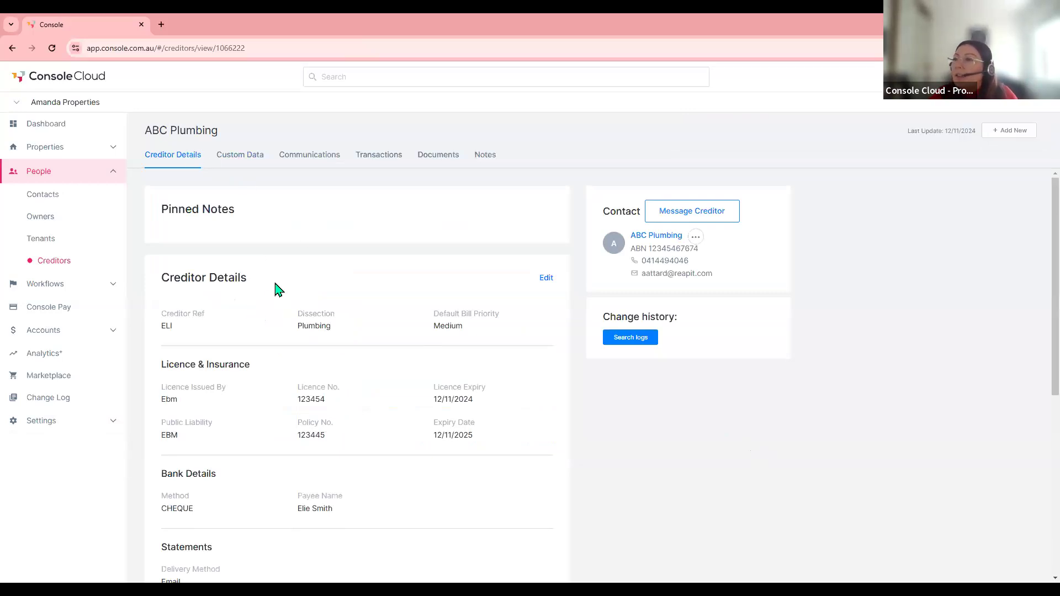
scroll(251, 367, "down", 3)
scroll(356, 397, "down", 3)
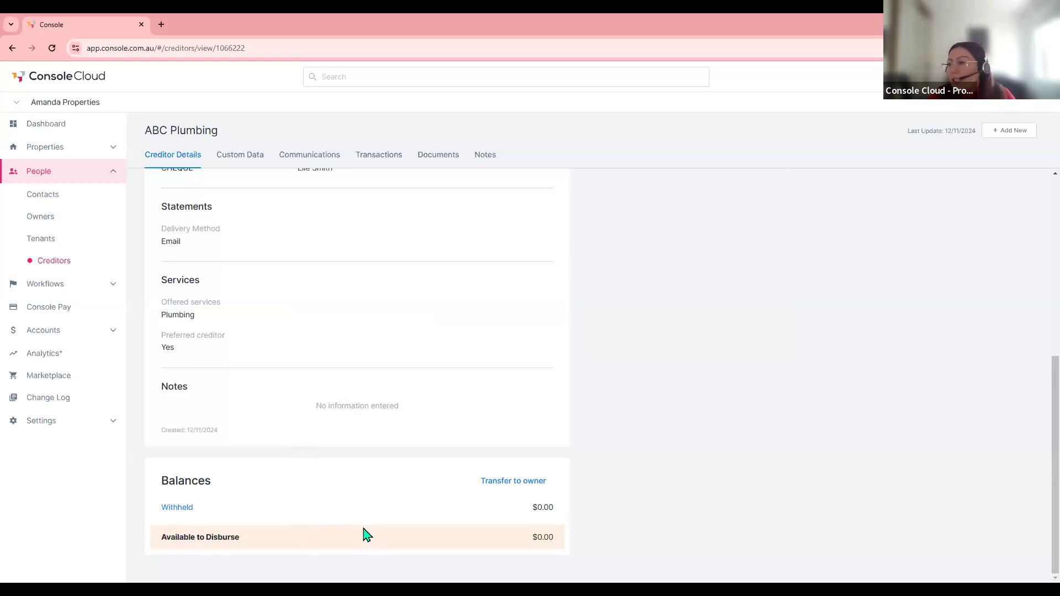
scroll(364, 534, "up", 6)
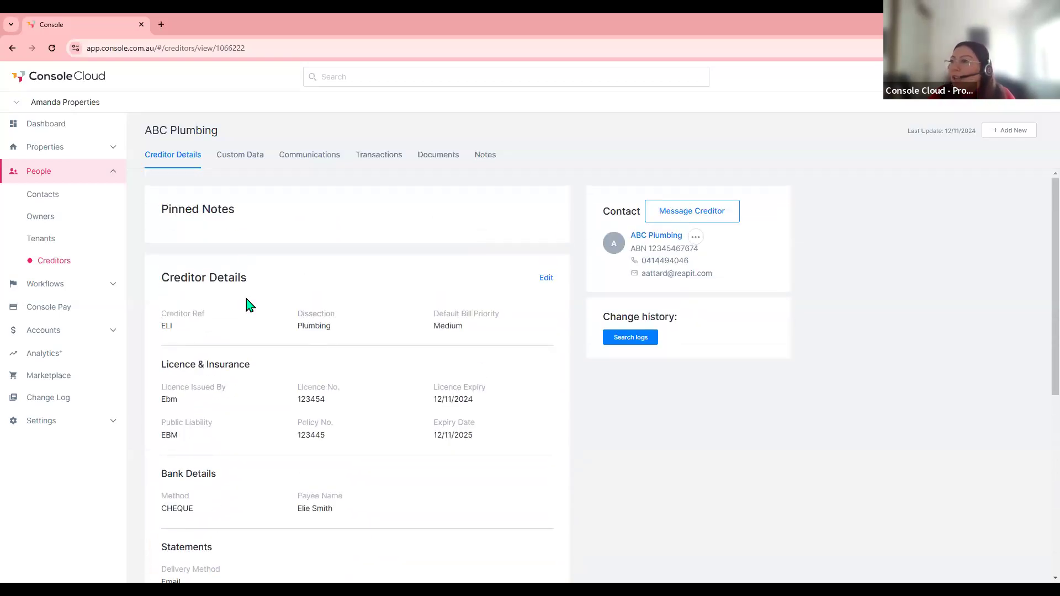
left_click(371, 160)
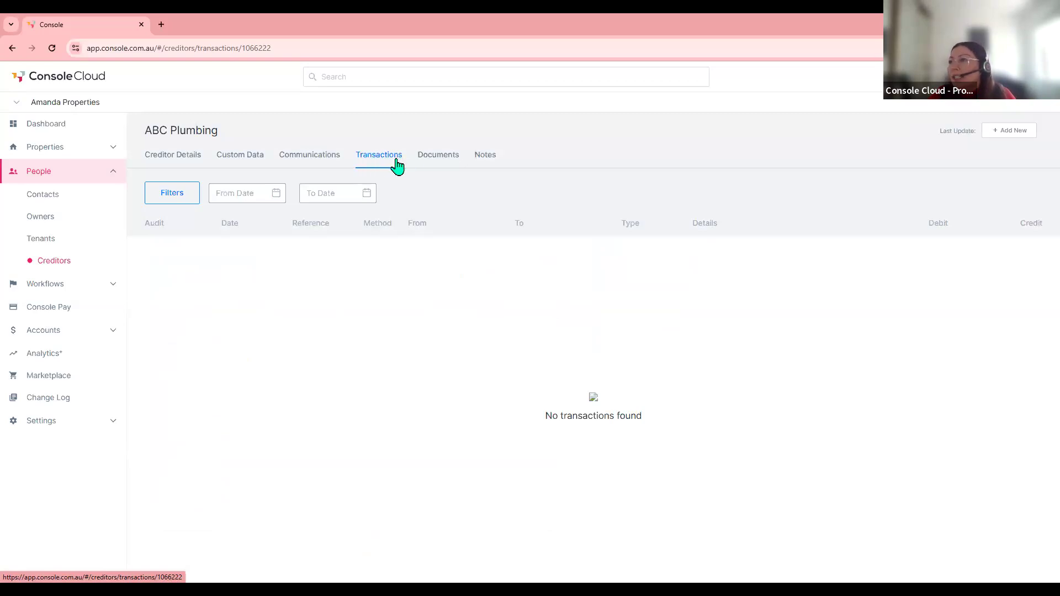
left_click(487, 160)
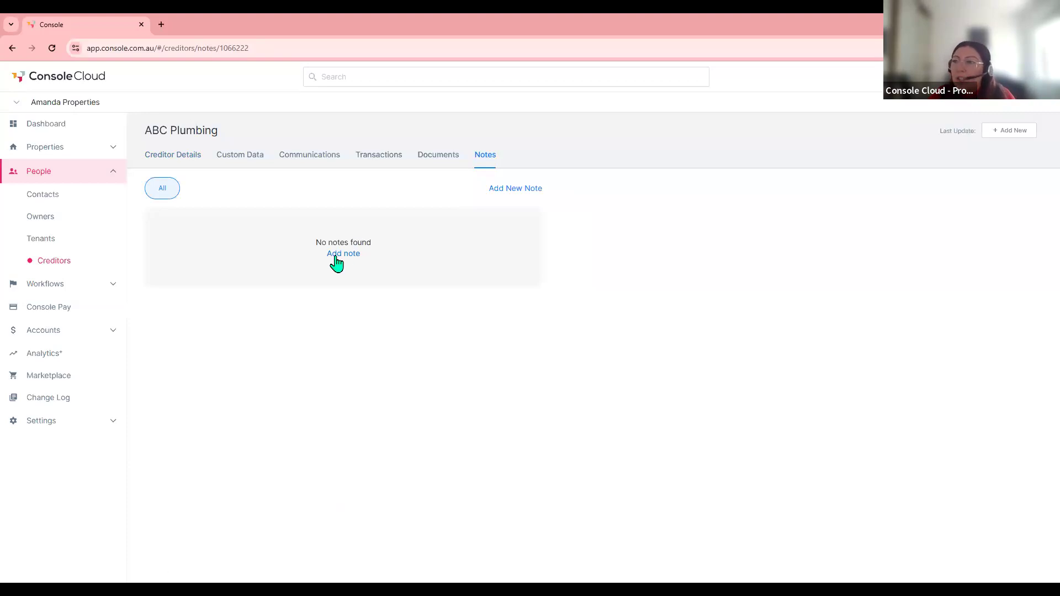
left_click(148, 157)
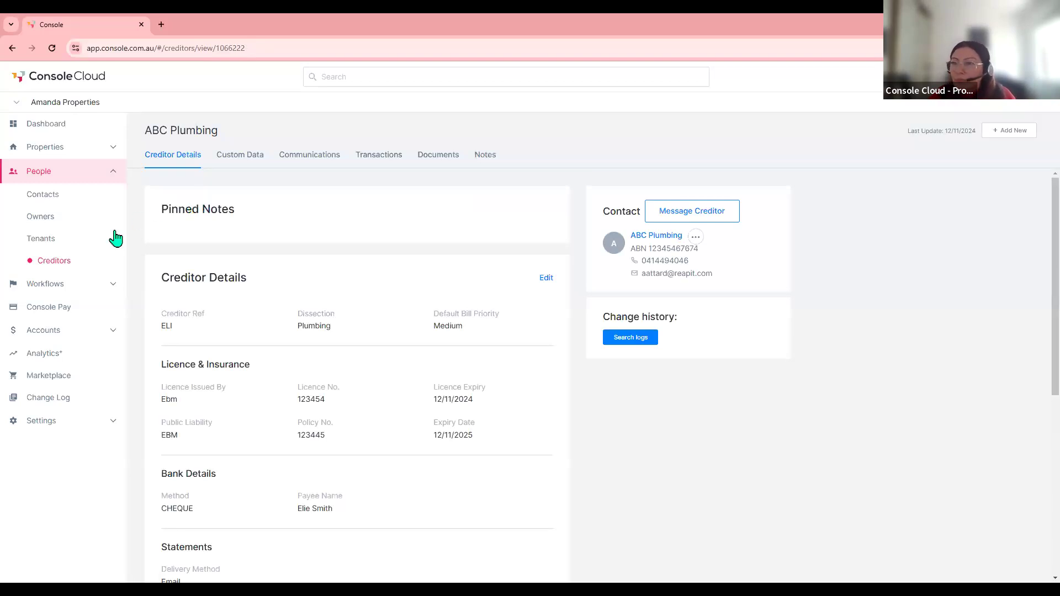
- Check ABC Plumbing in the Creditors list, then go to the Owners list
left_click(51, 263)
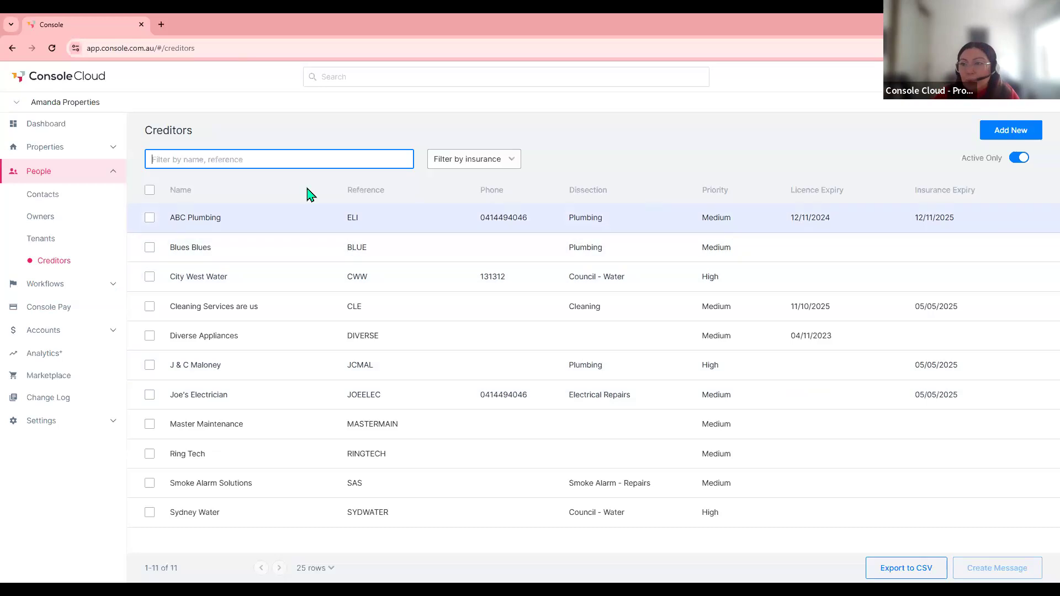
left_click(45, 218)
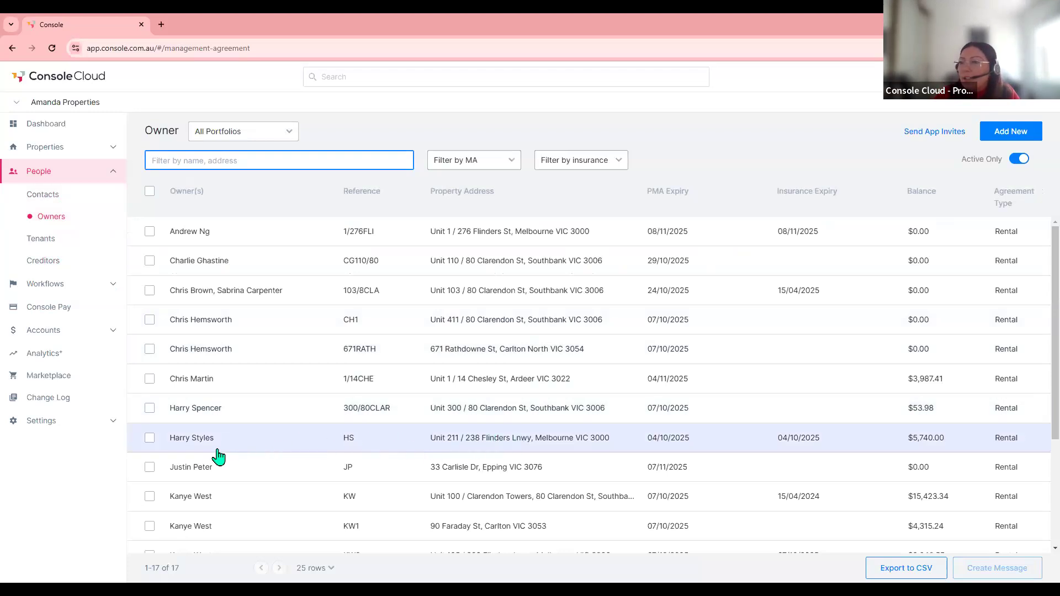
left_click(193, 442)
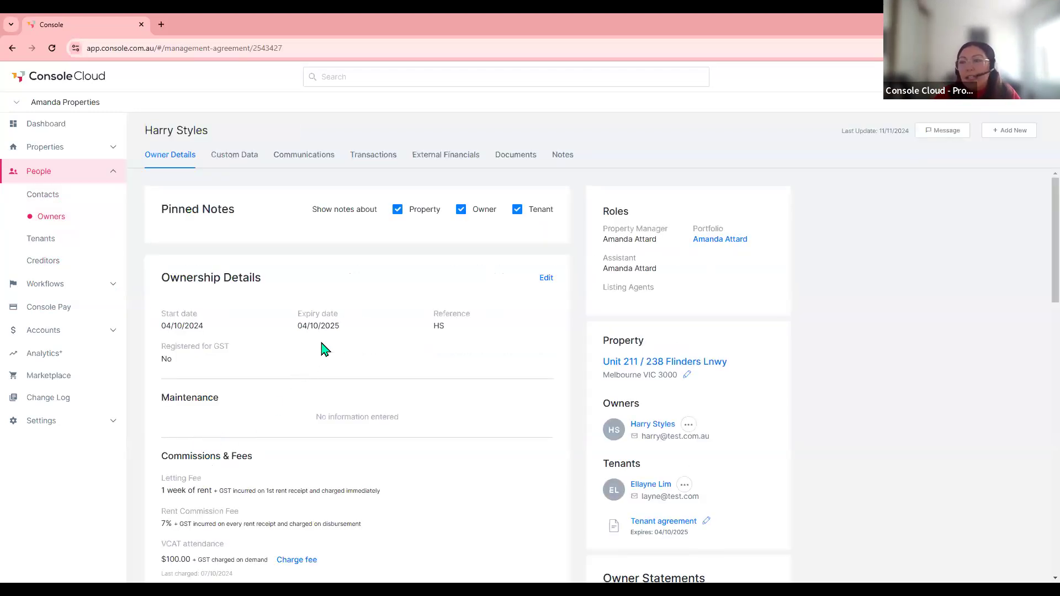
scroll(325, 349, "down", 5)
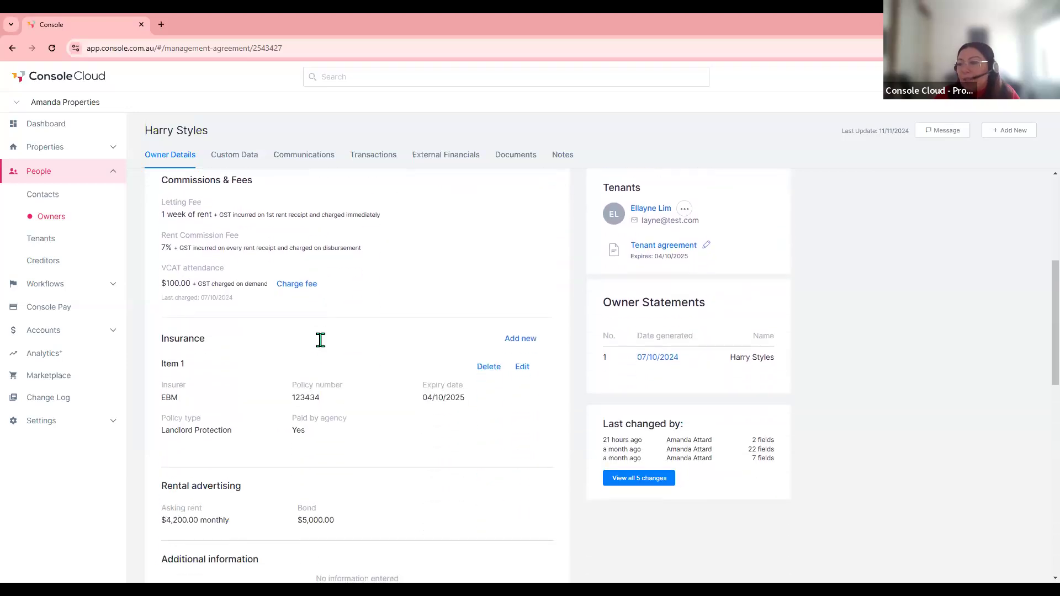
scroll(321, 347, "down", 1)
scroll(320, 346, "up", 3)
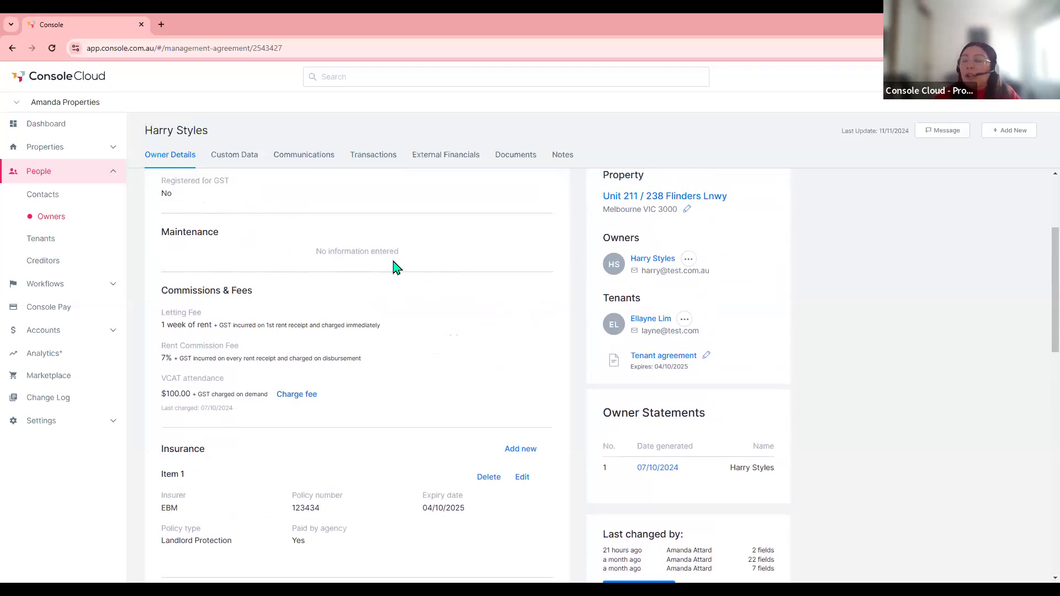
scroll(393, 267, "up", 1)
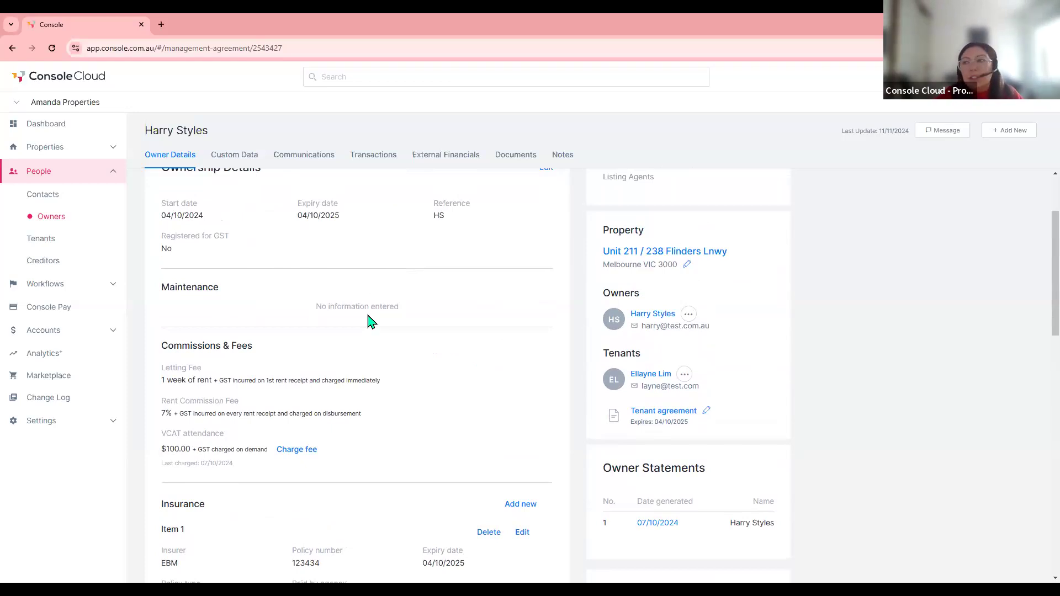
scroll(370, 321, "up", 1)
scroll(370, 321, "up", 1)
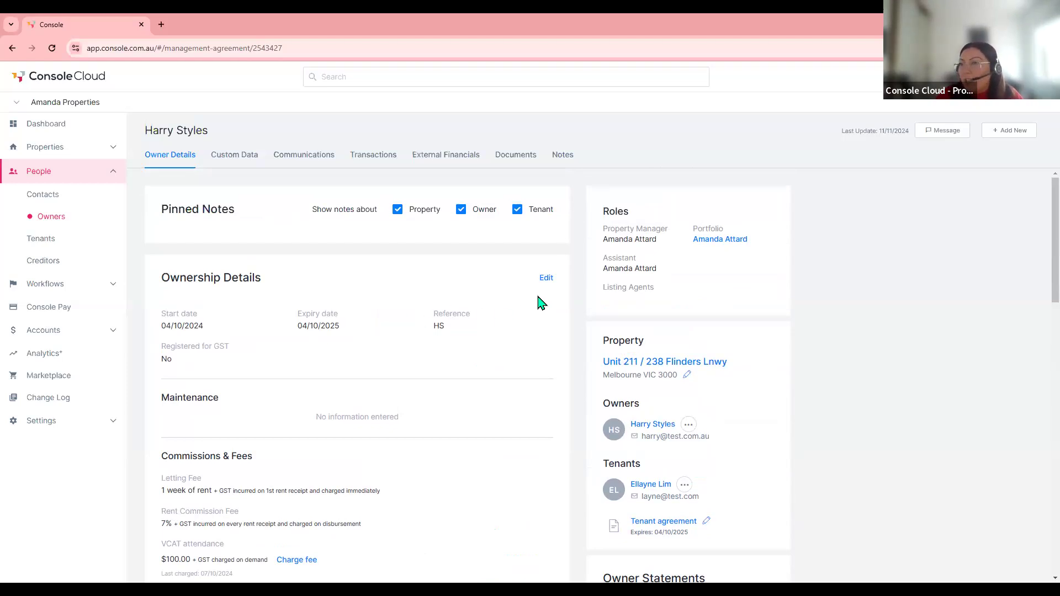
- Give the agreement a $1500 spend limit and instructions 'Please call only if maintenance is over $1500'
left_click(545, 278)
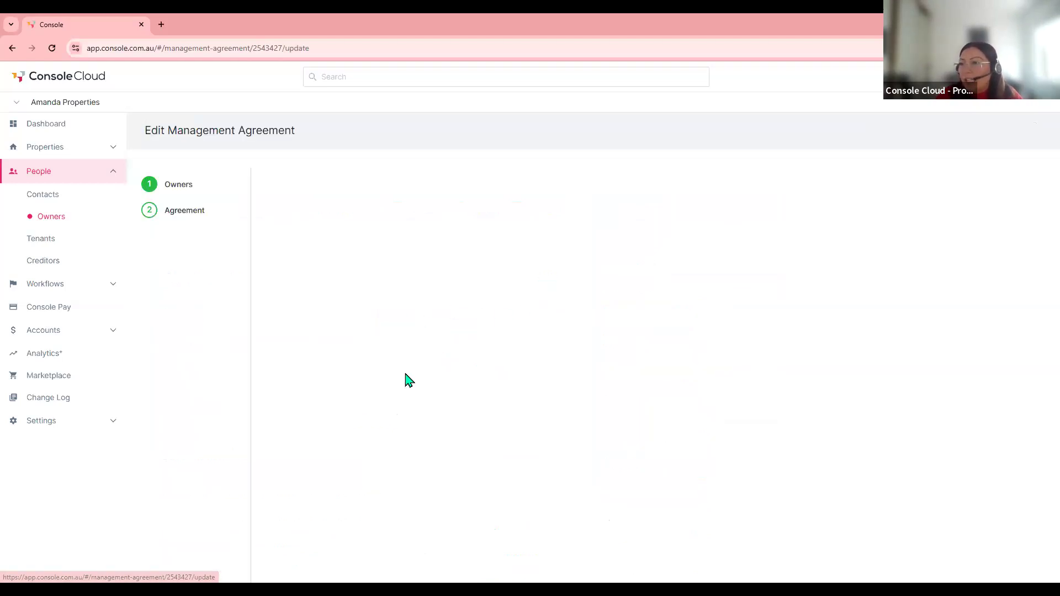
left_click(181, 296)
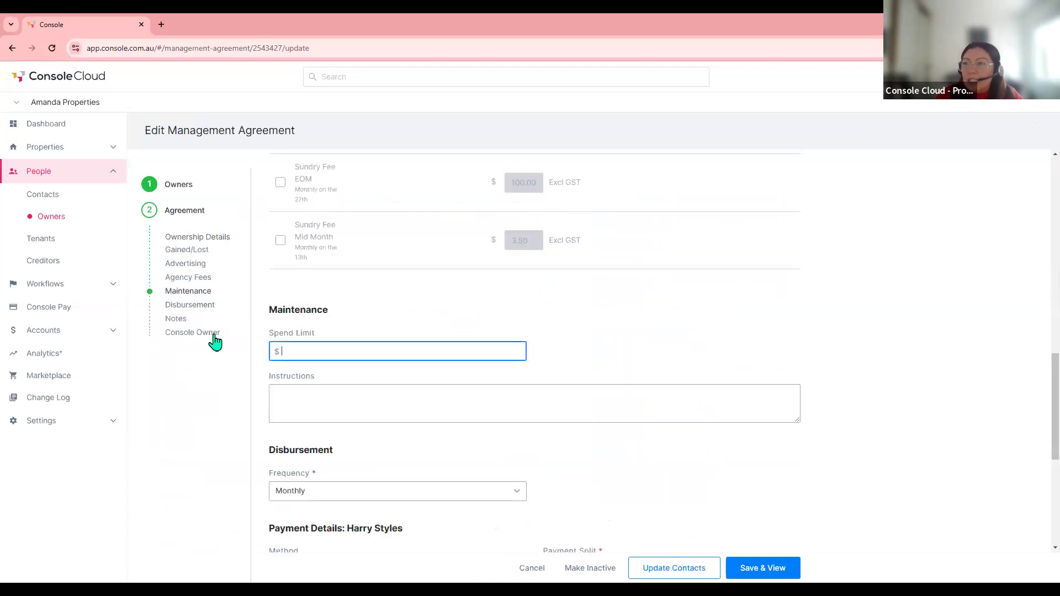
type("500")
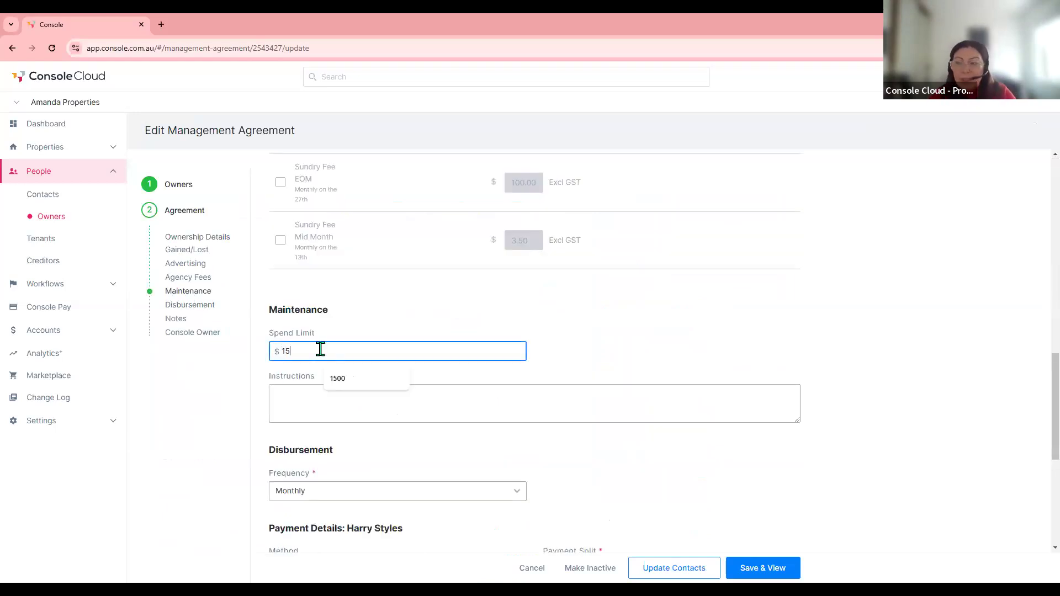
left_click(338, 411)
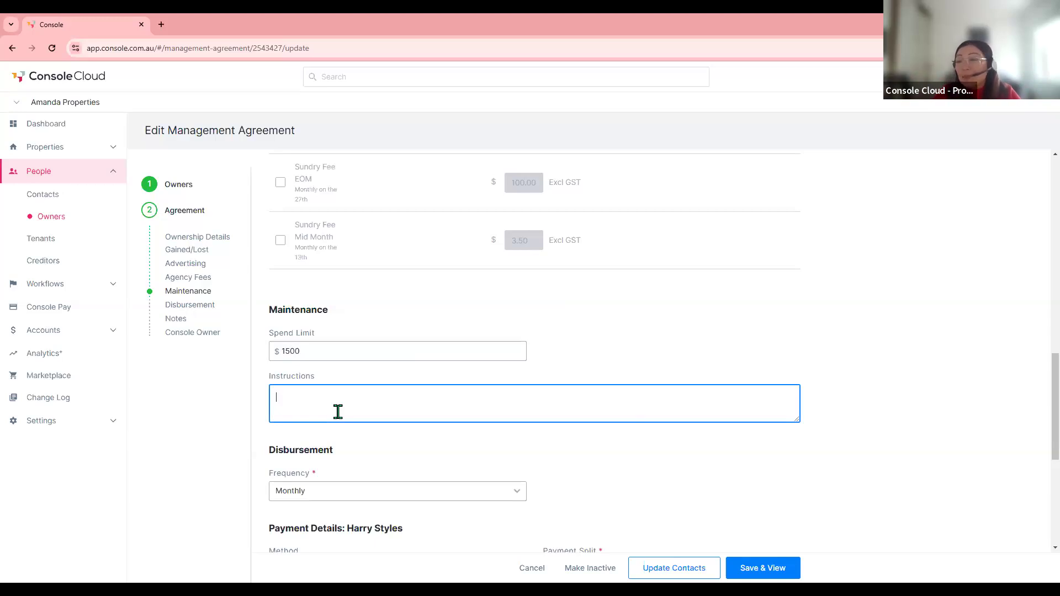
type("Please call ")
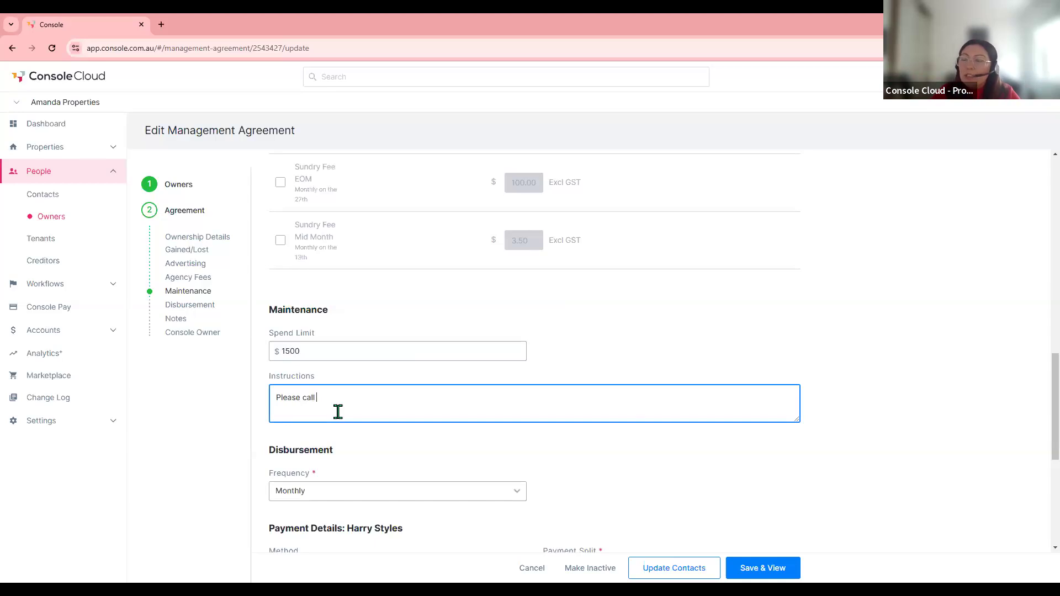
type("only if ")
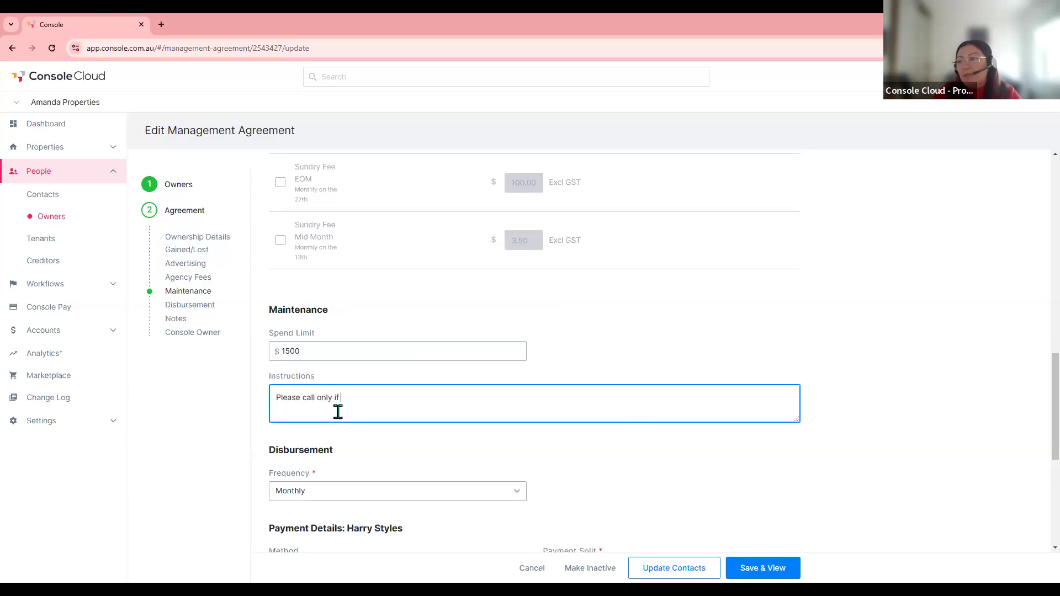
type("maintenance is over $1500")
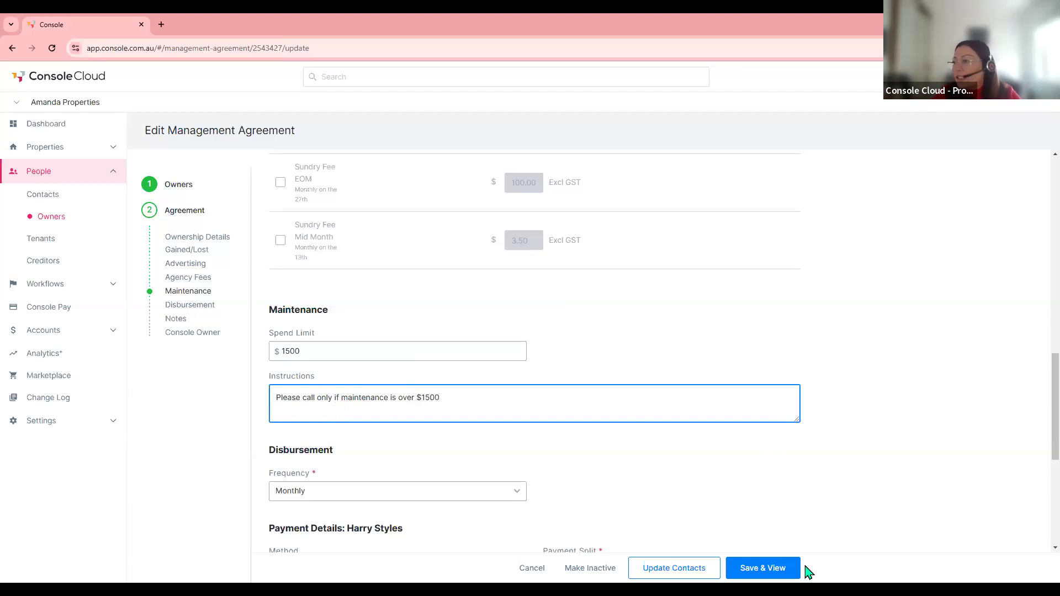
- Save the agreement, reopen its Maintenance section to check the $1,500.00 limit, and save again
left_click(771, 571)
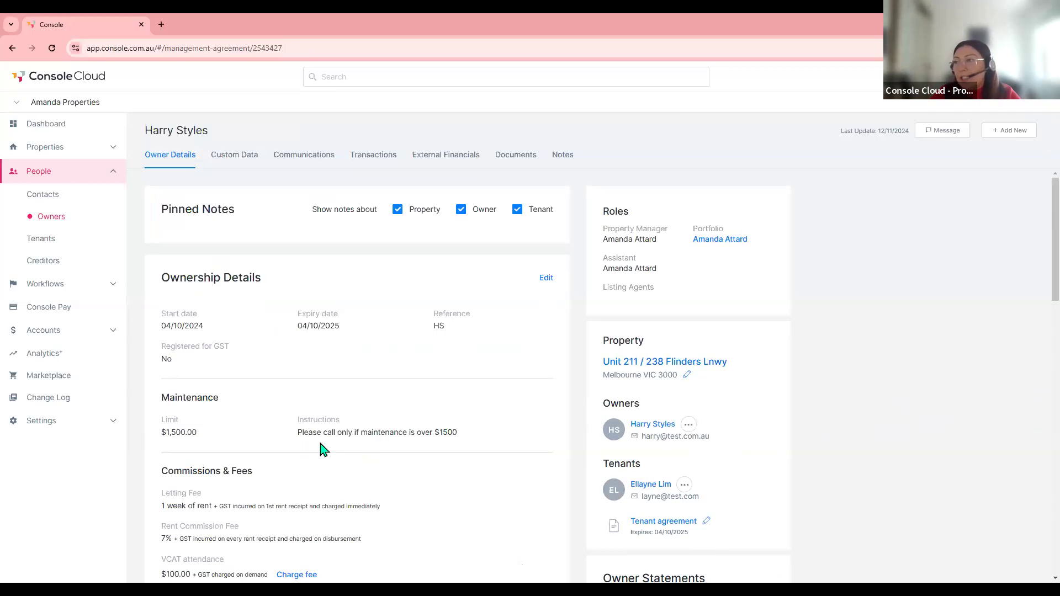
left_click(546, 278)
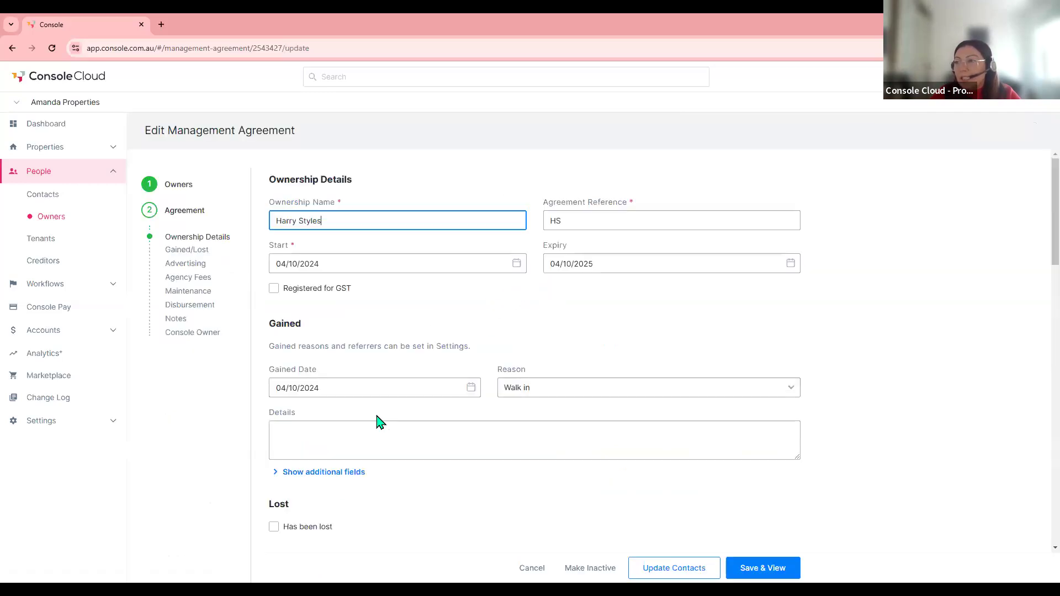
left_click(177, 294)
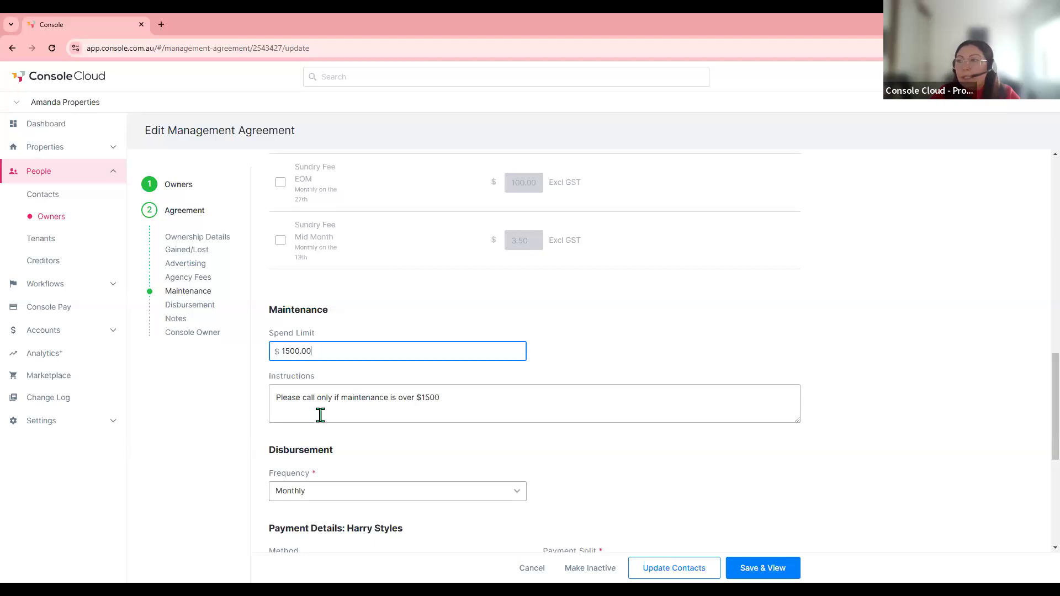
left_click(758, 567)
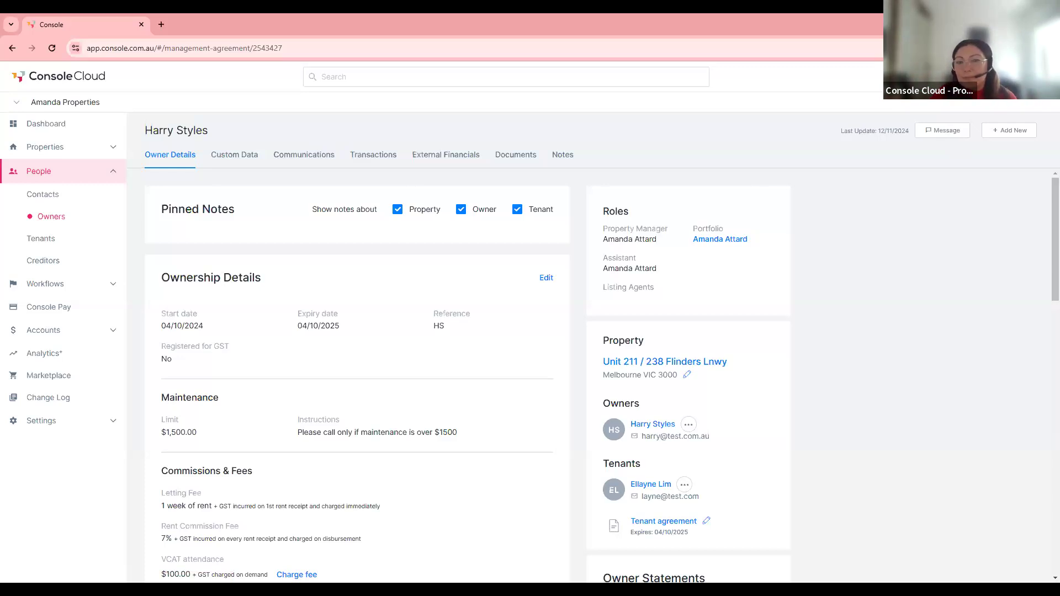
- Move Maintenance to the top of the Residential properties workflow order
left_click(50, 146)
left_click(47, 172)
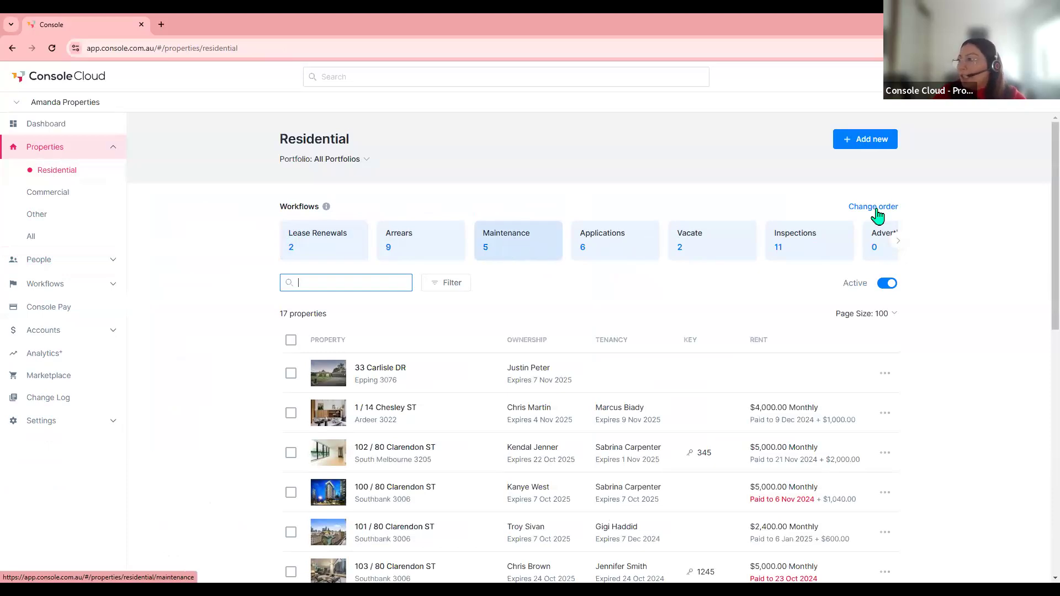
left_click(876, 208)
left_click_drag(861, 240, 835, 211)
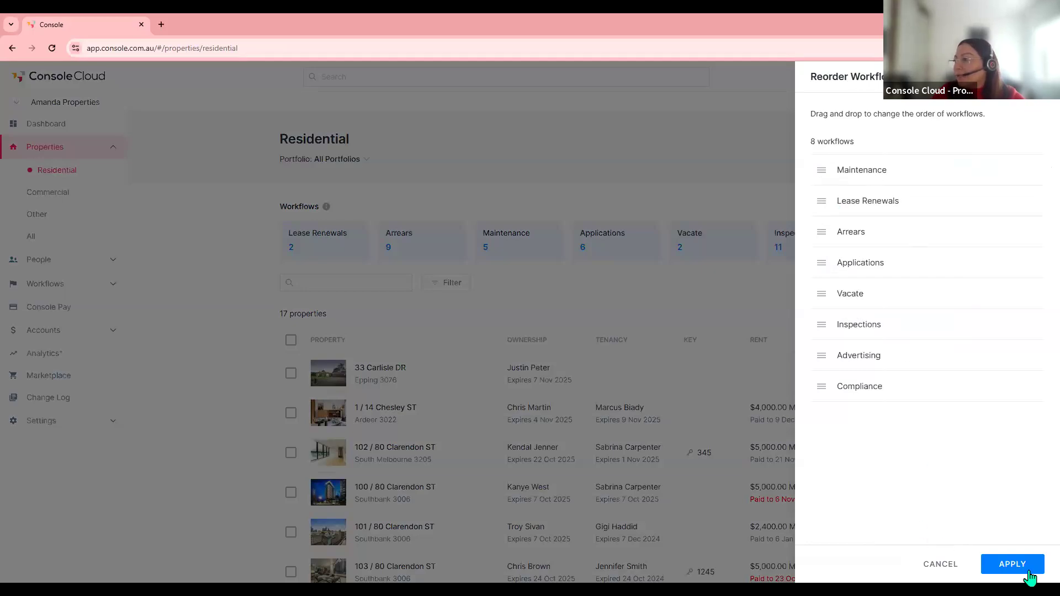
left_click(1012, 564)
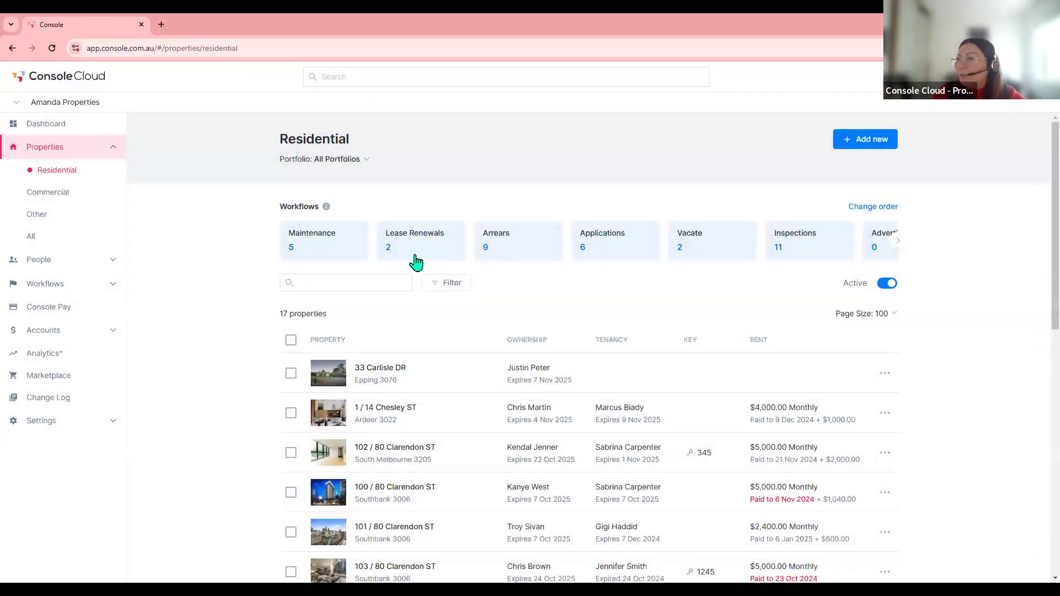
- Put the Maintenance - Residential widget first on the dashboard and open its requests list
left_click(39, 127)
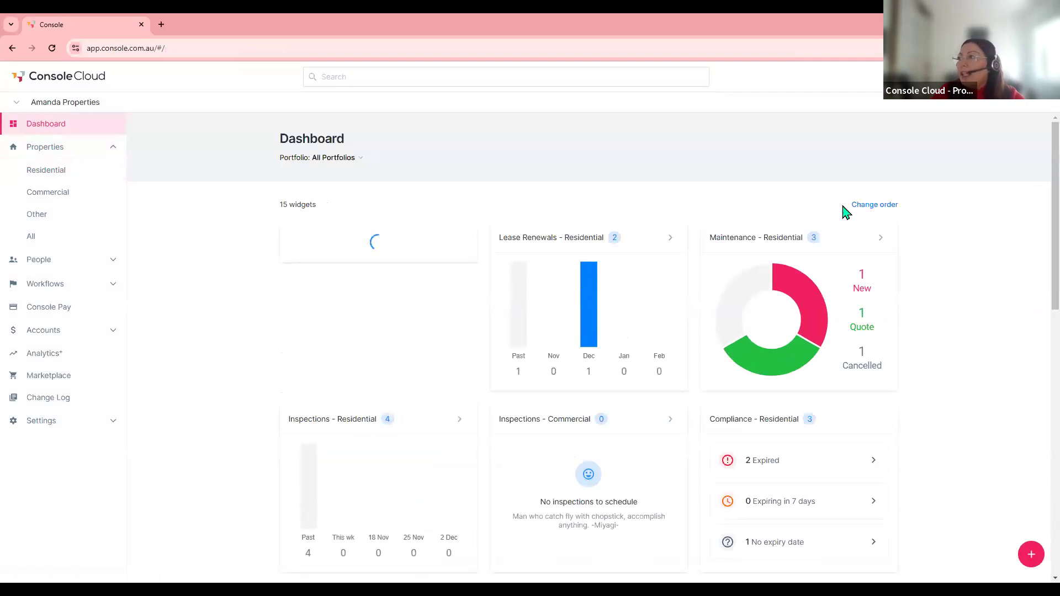
left_click(867, 208)
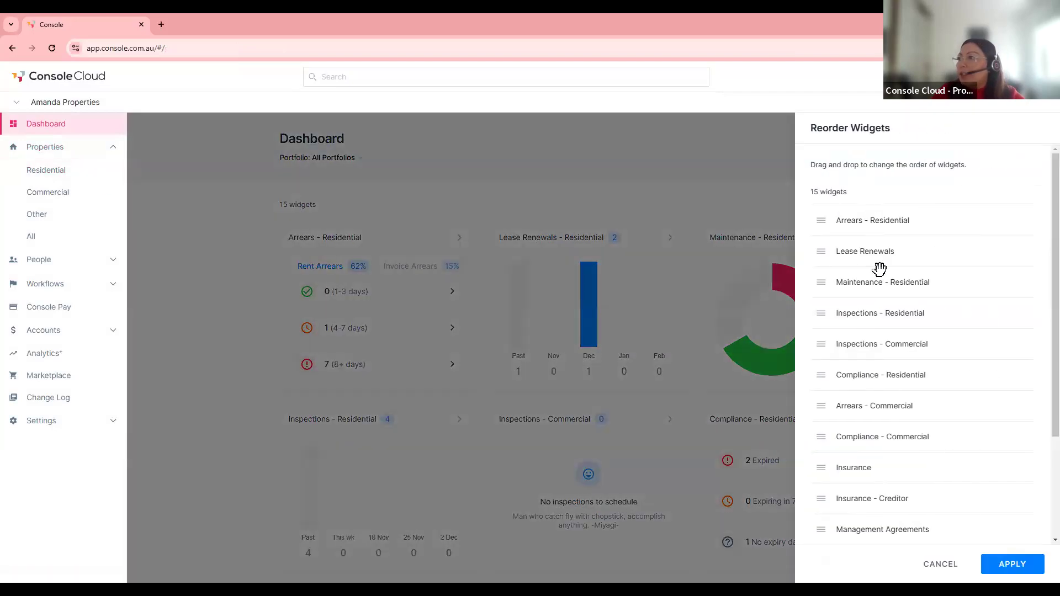
left_click_drag(878, 283, 872, 227)
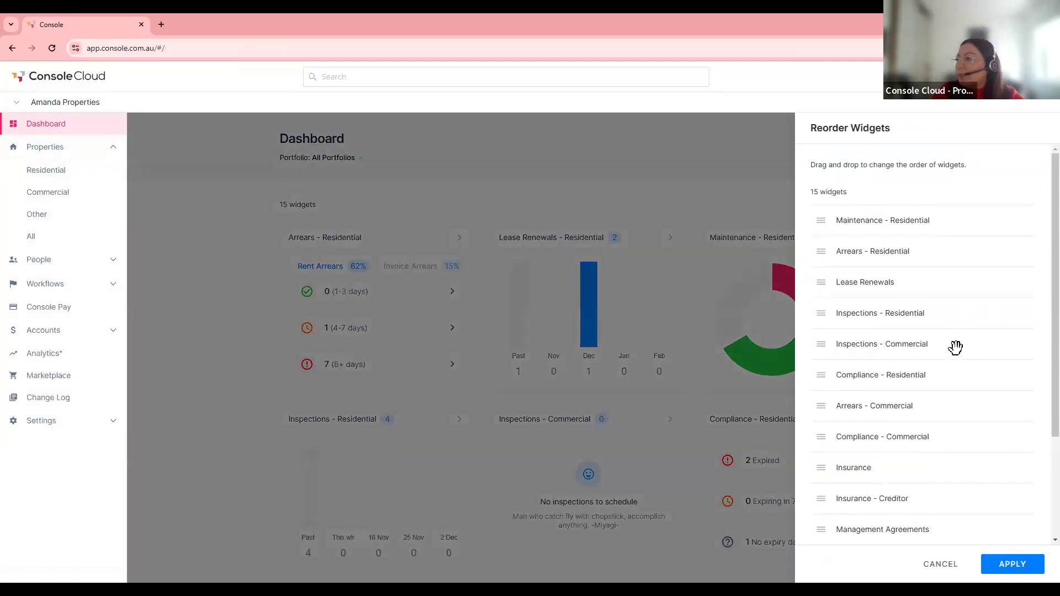
left_click(1015, 566)
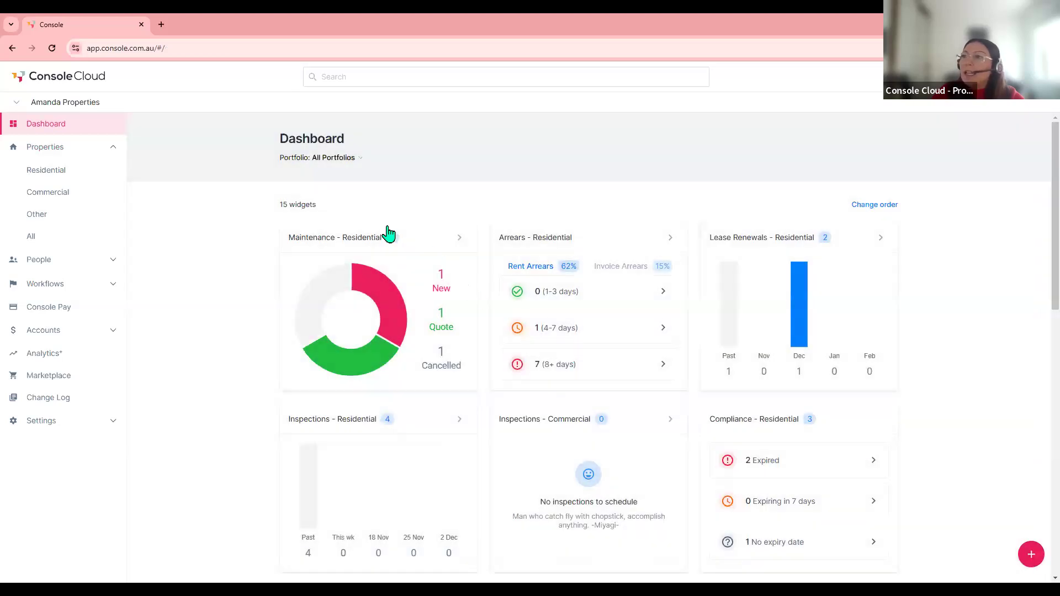
left_click(353, 241)
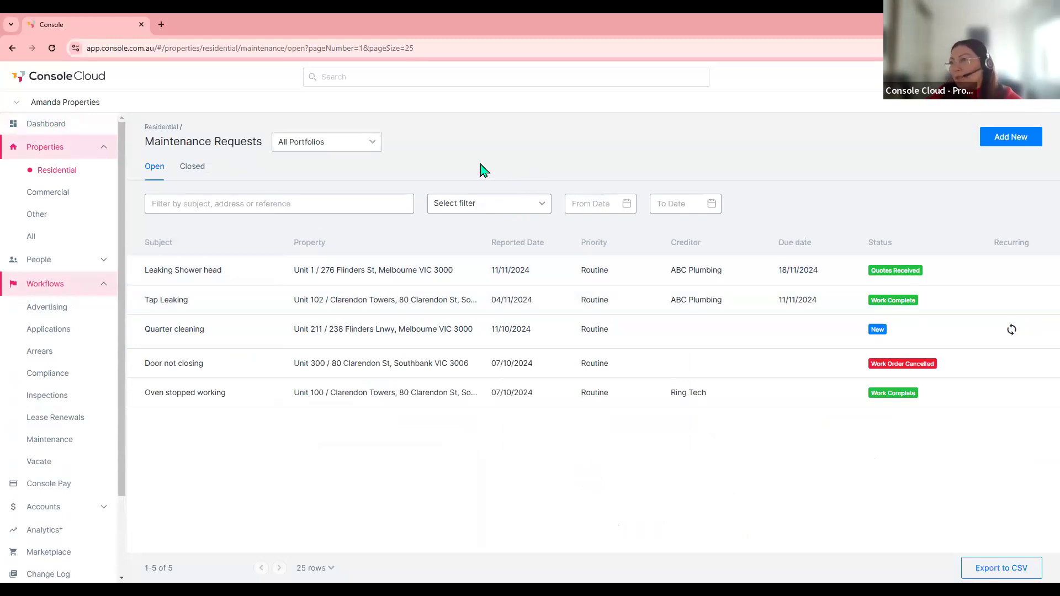
left_click(371, 145)
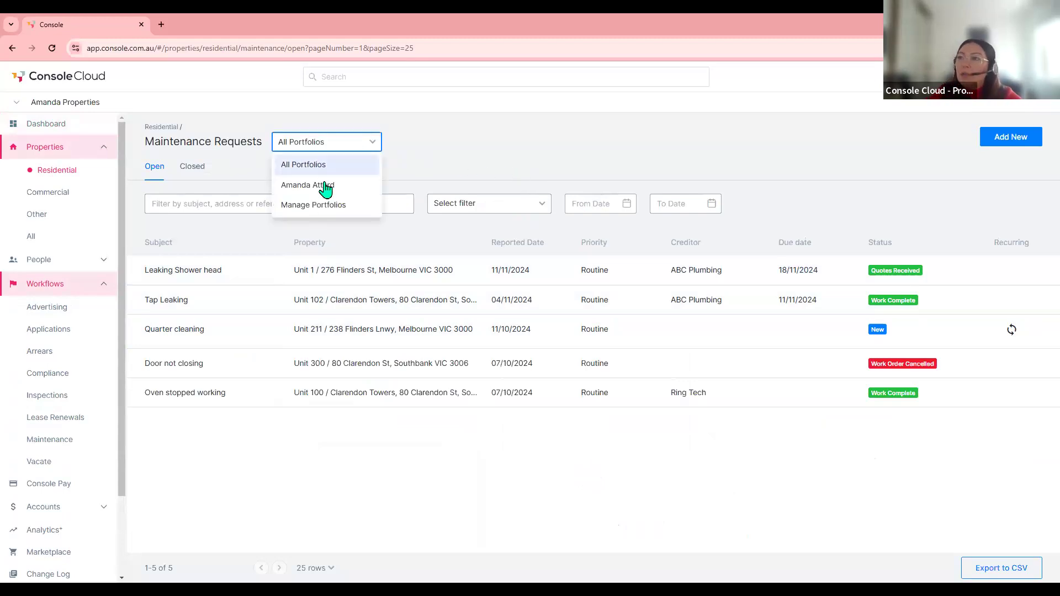
left_click(304, 149)
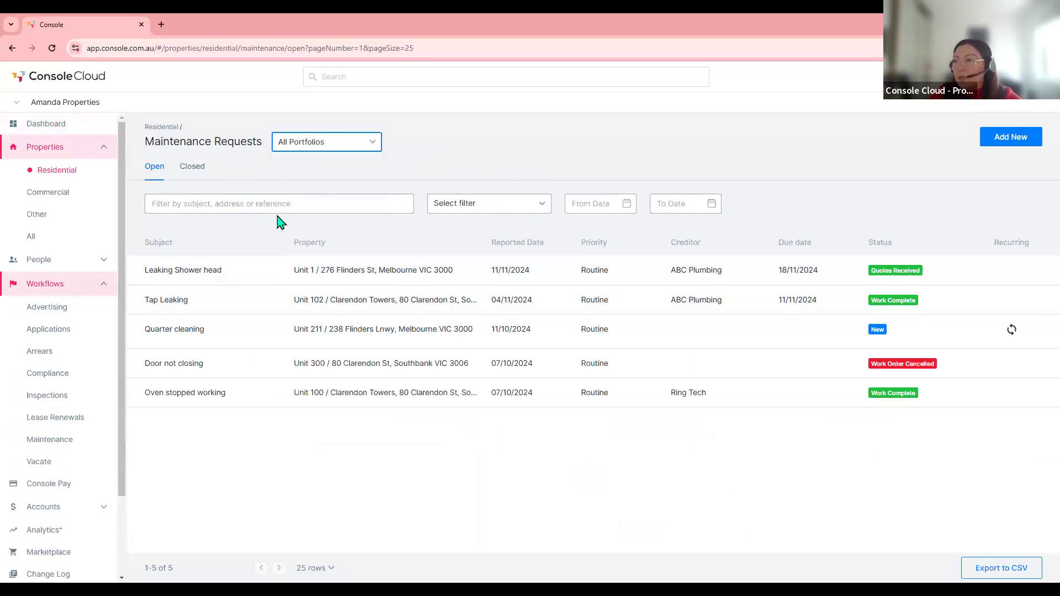
left_click(475, 209)
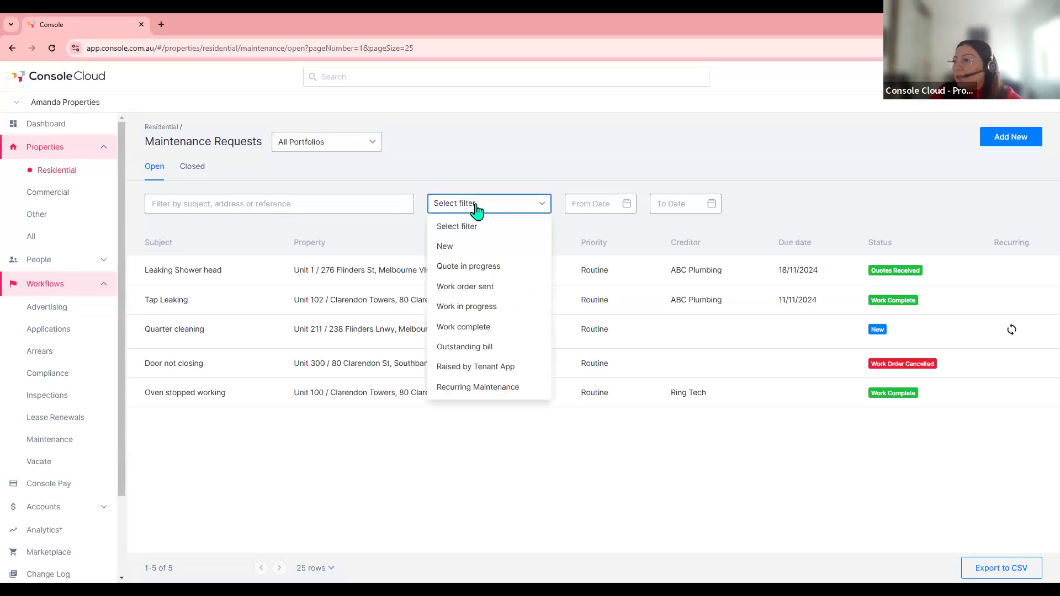
left_click(441, 247)
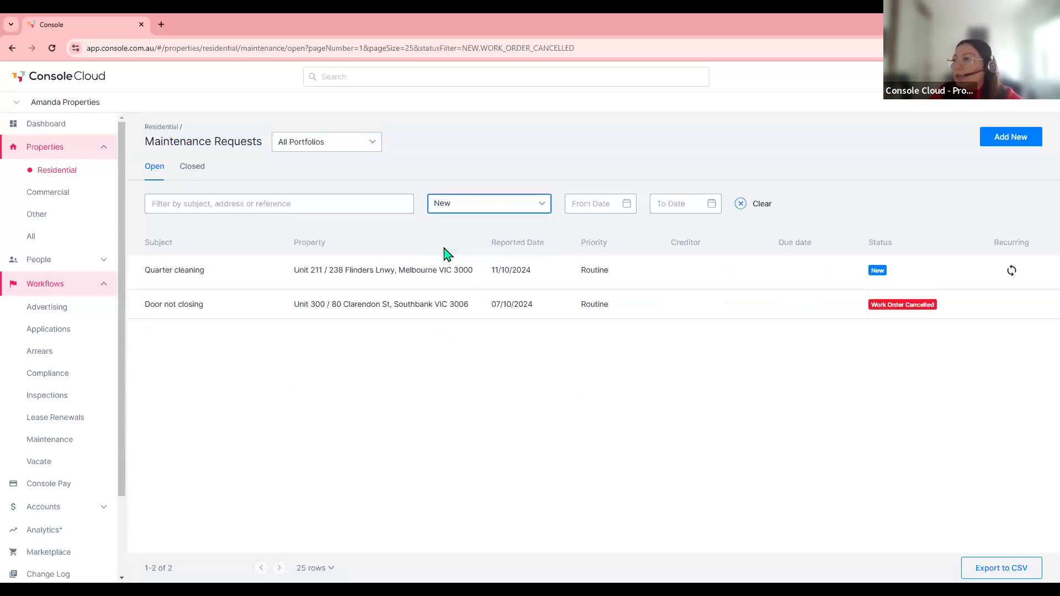
left_click(449, 211)
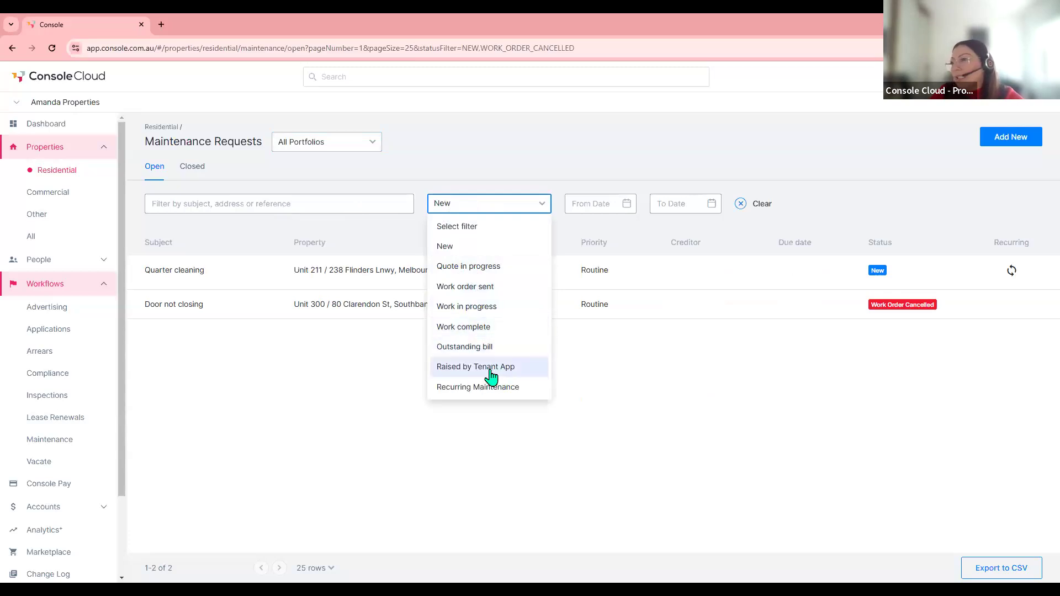
left_click(461, 227)
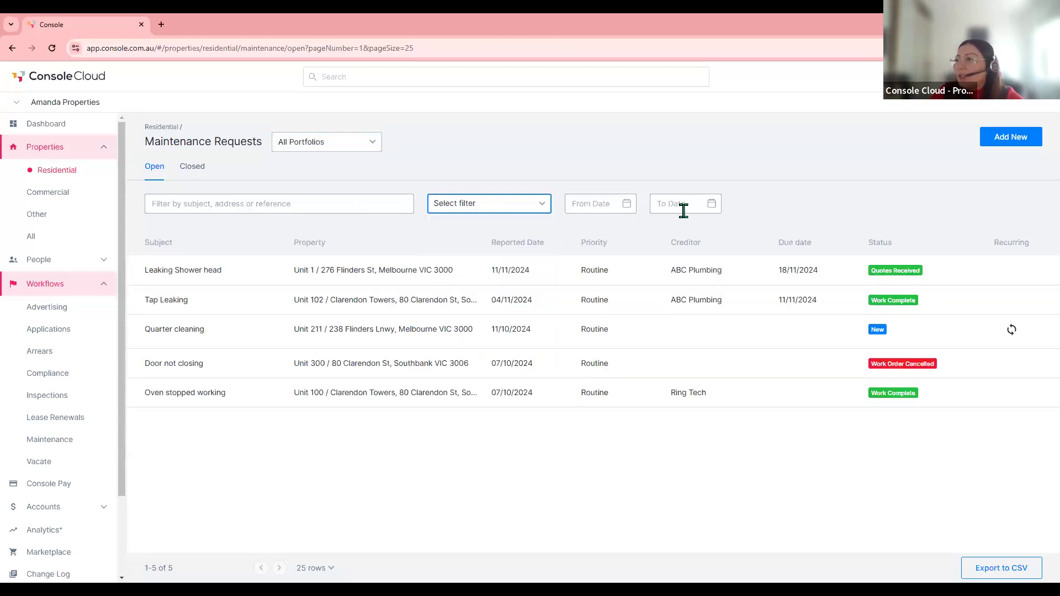
left_click(189, 168)
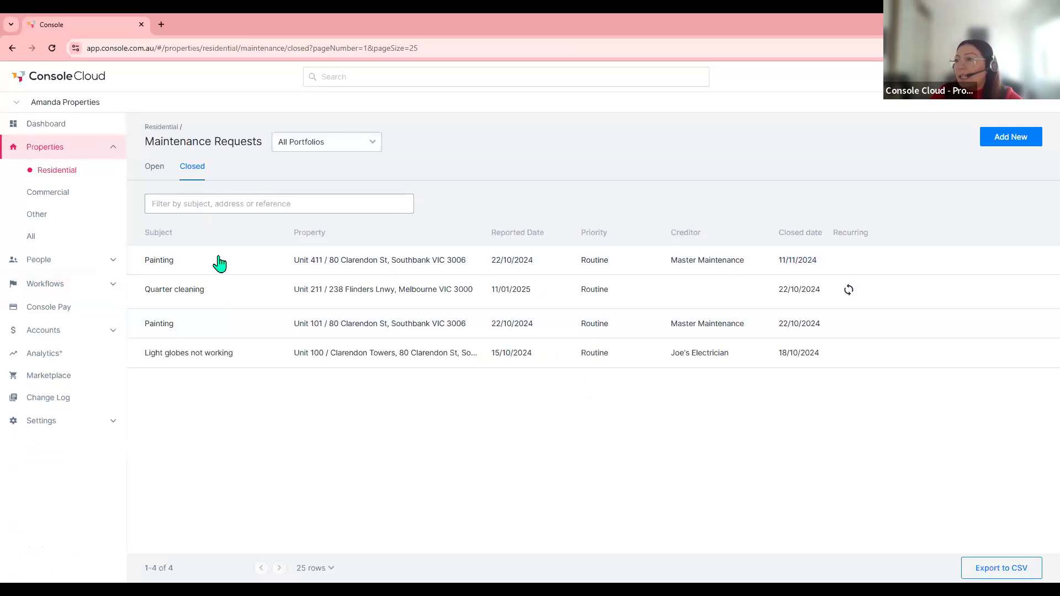
left_click(153, 170)
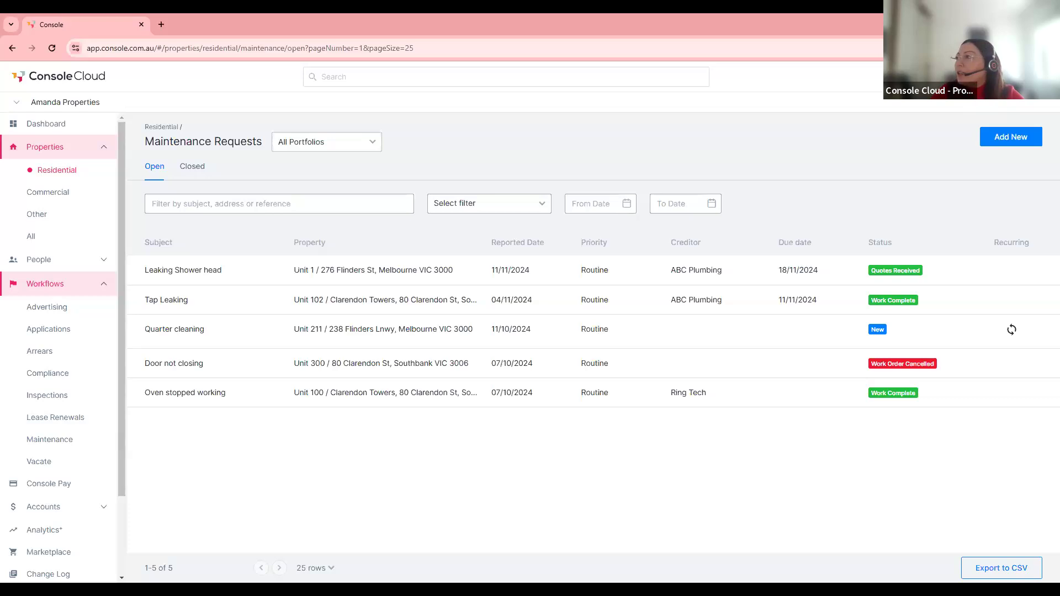
left_click(1004, 143)
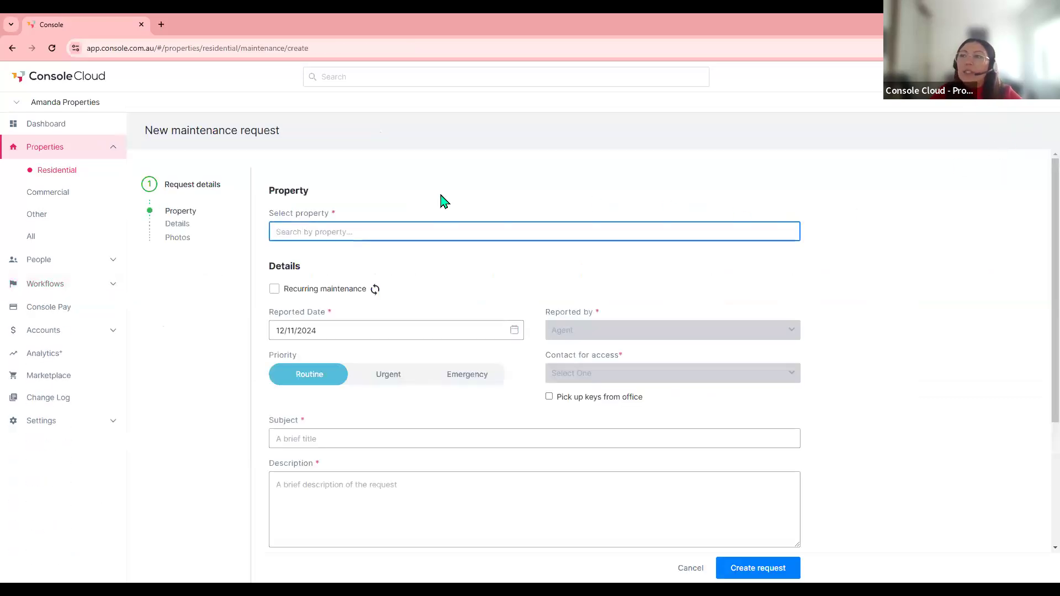
type("211")
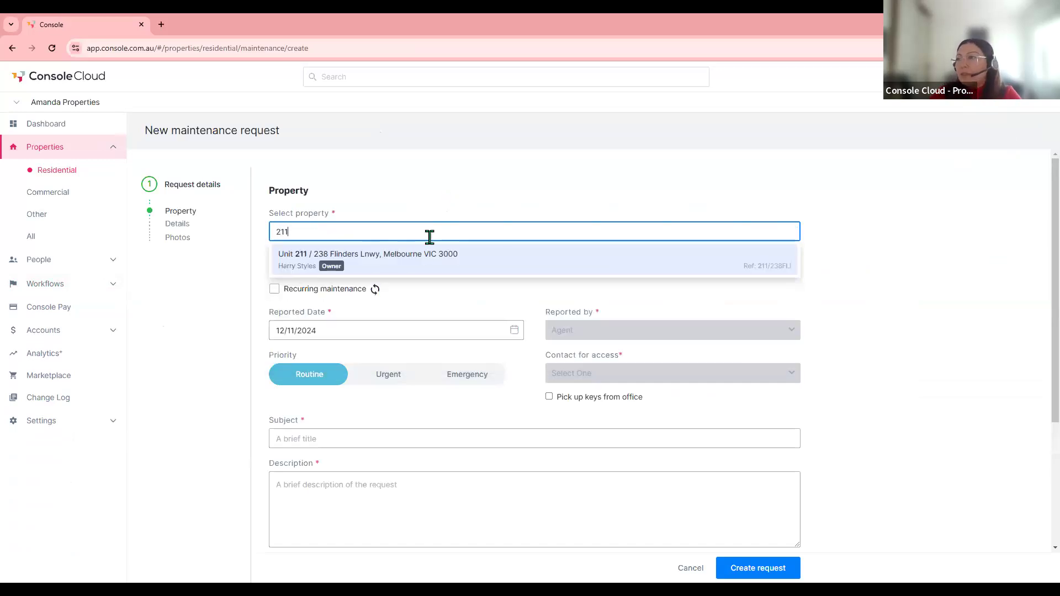
left_click(391, 262)
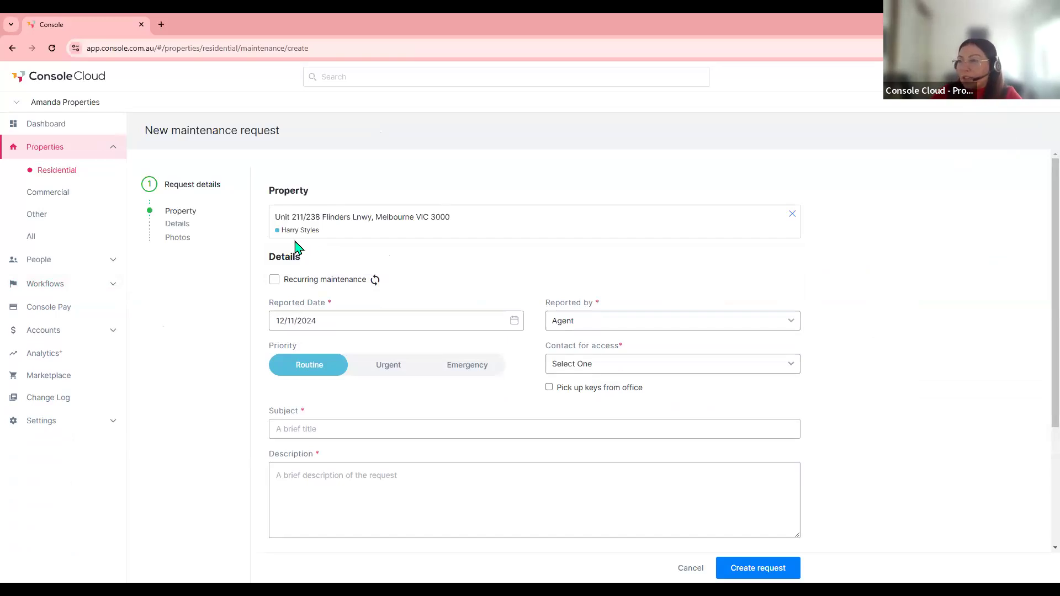
- Try a 3-month recurrence, then turn recurring maintenance off
left_click(307, 286)
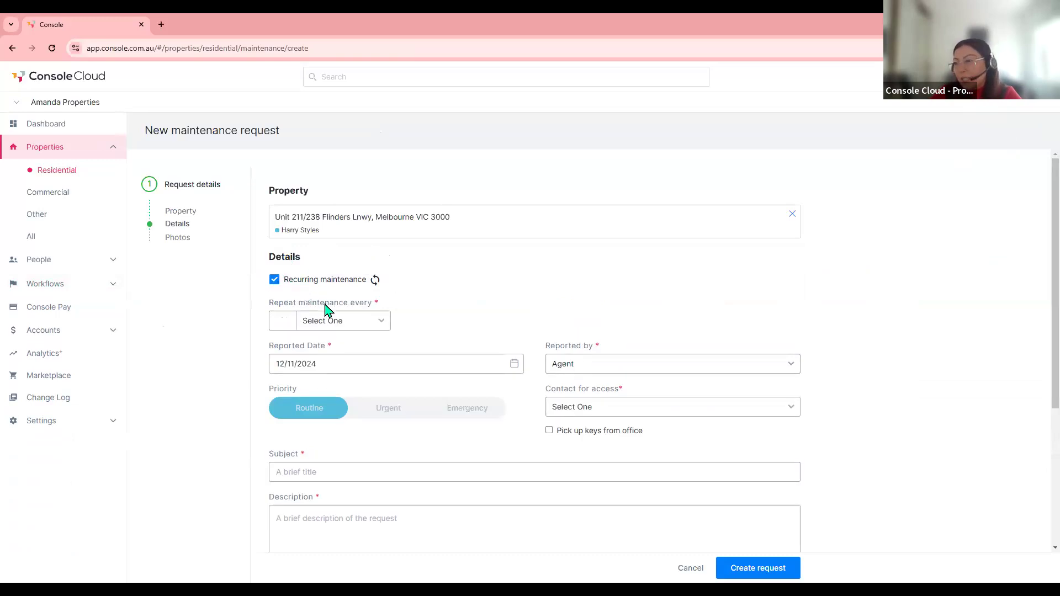
left_click(283, 321)
type("3")
left_click(373, 326)
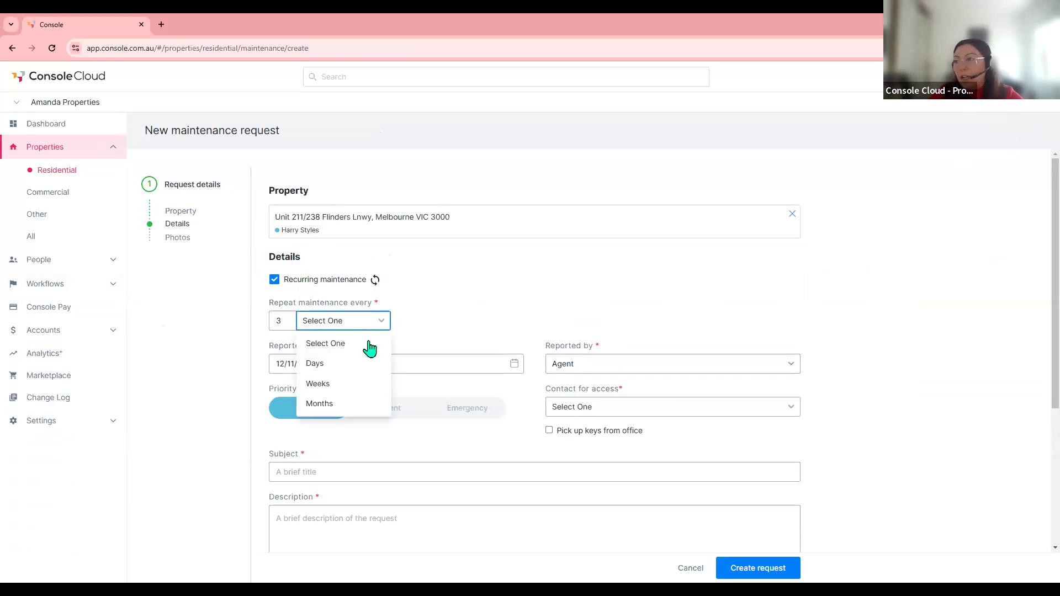
left_click(368, 406)
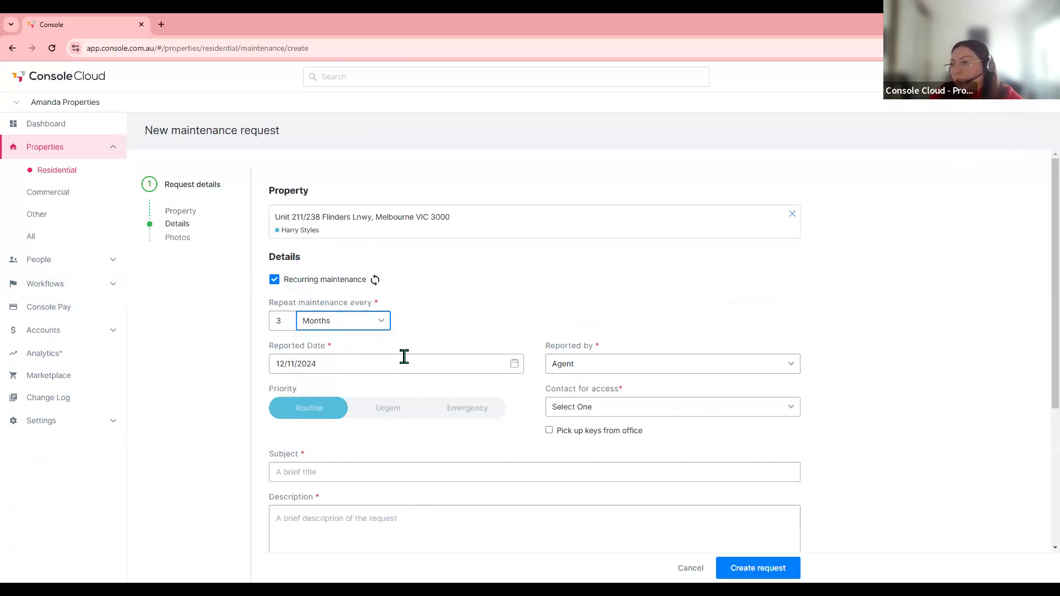
left_click(274, 280)
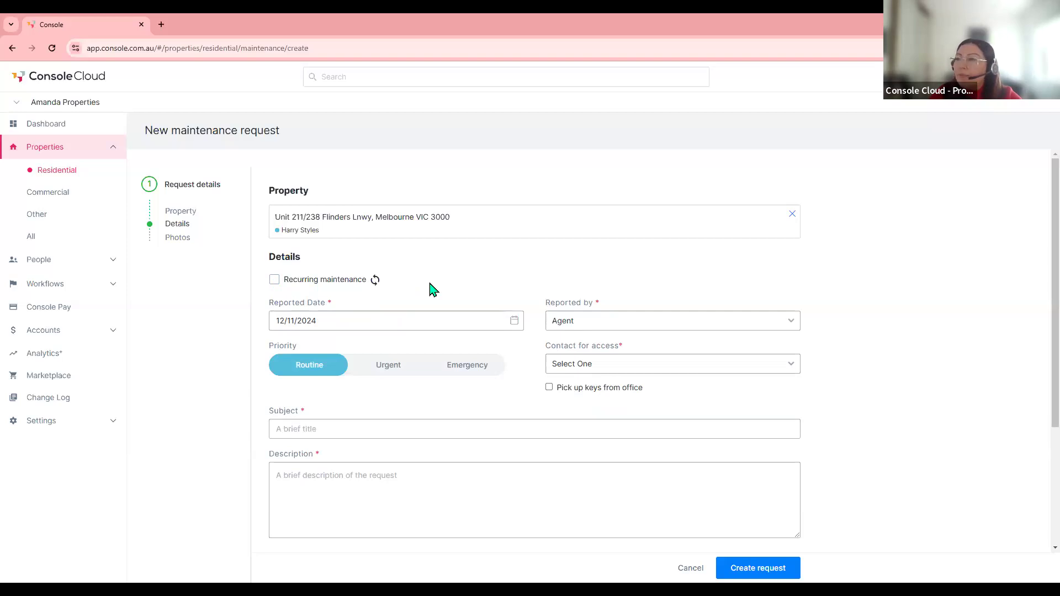
- Make the tenant the reporter and access contact, keeping Routine priority
scroll(433, 289, "down", 1)
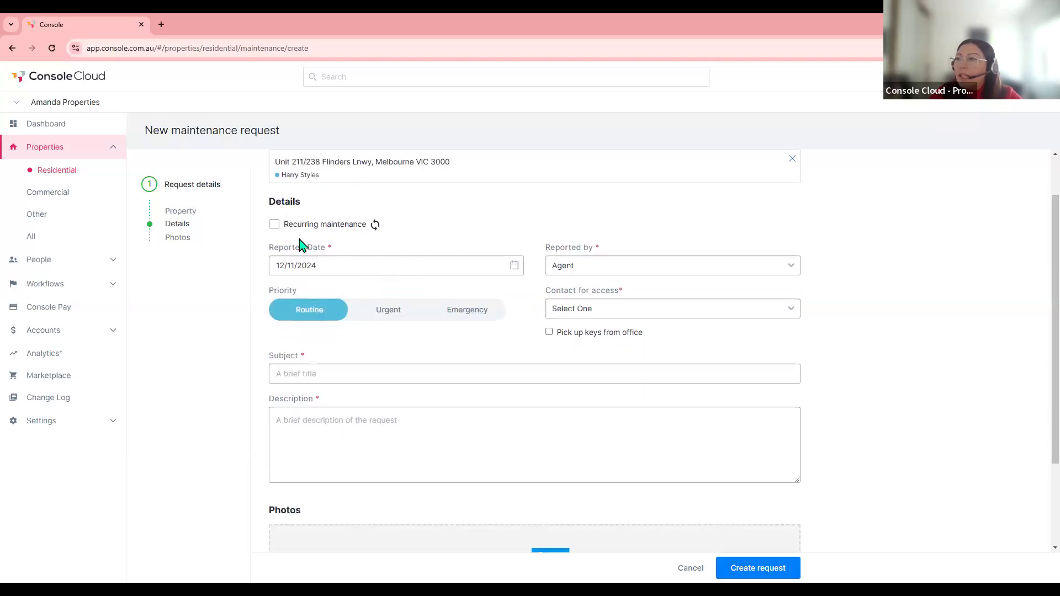
left_click(594, 271)
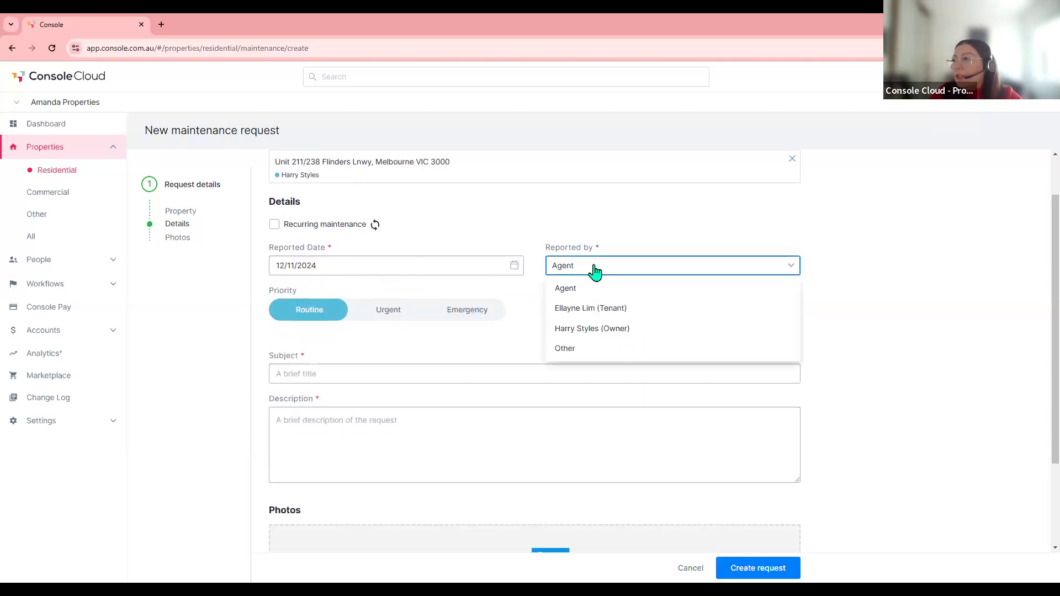
left_click(622, 312)
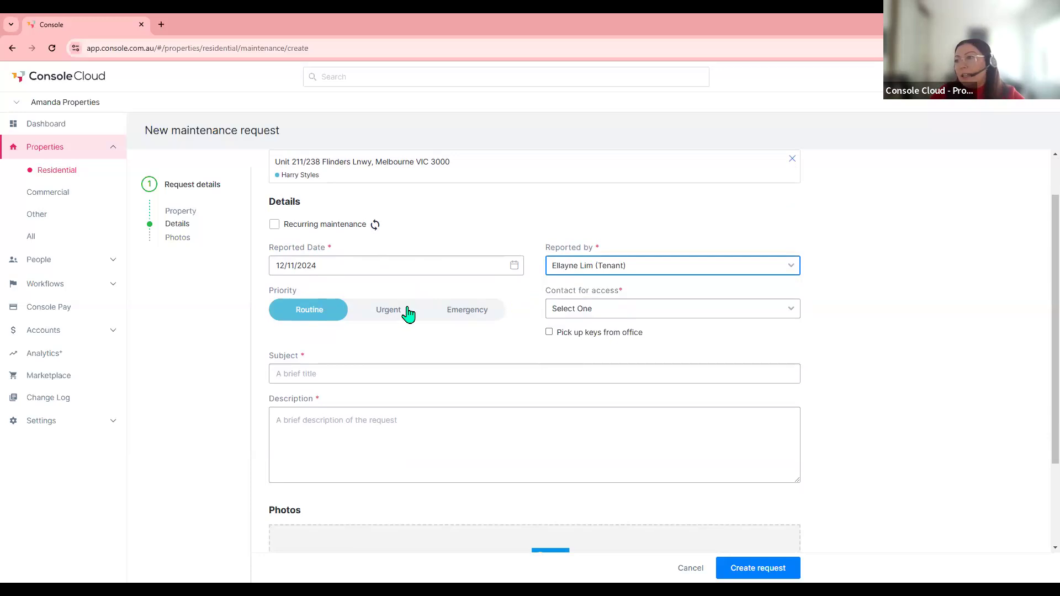
left_click(486, 315)
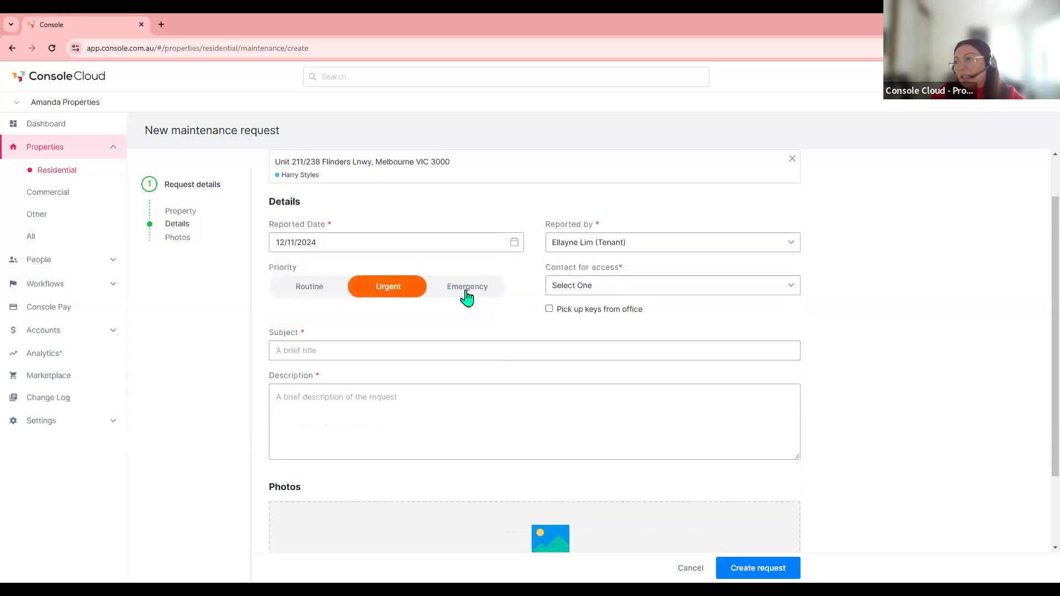
left_click(320, 289)
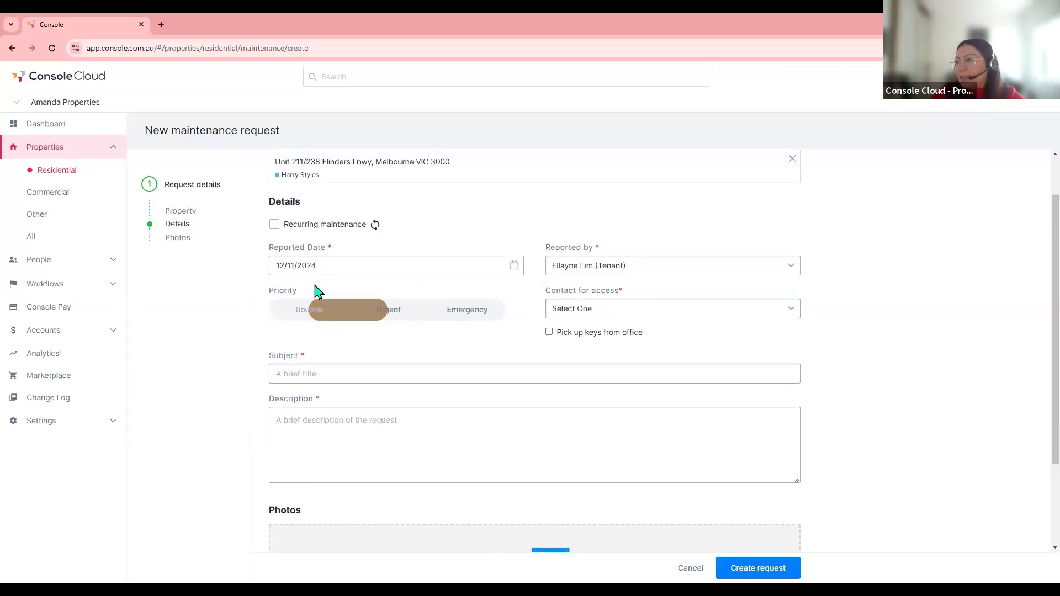
left_click(571, 313)
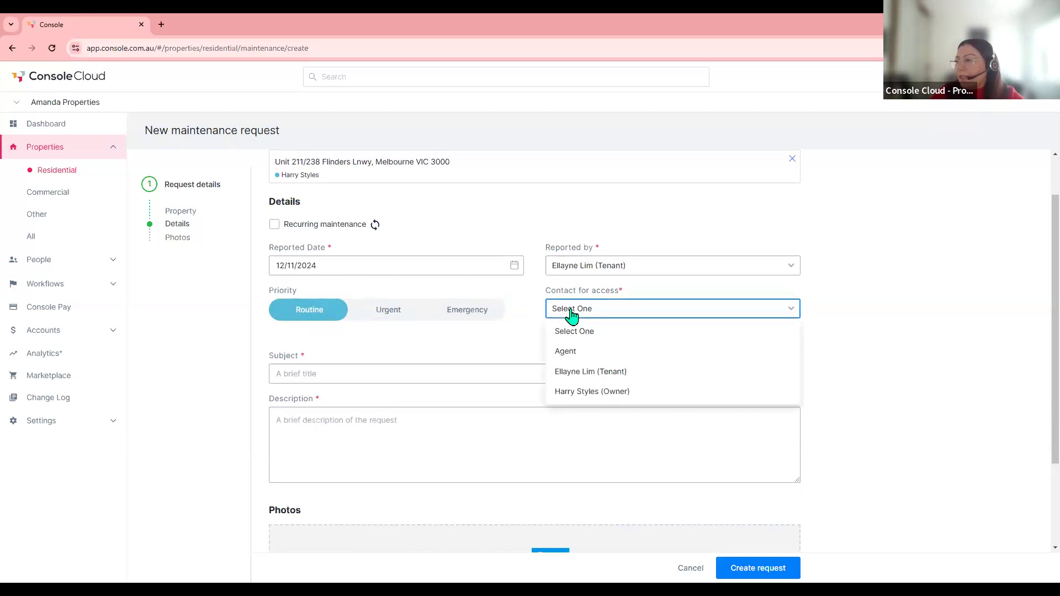
left_click(631, 376)
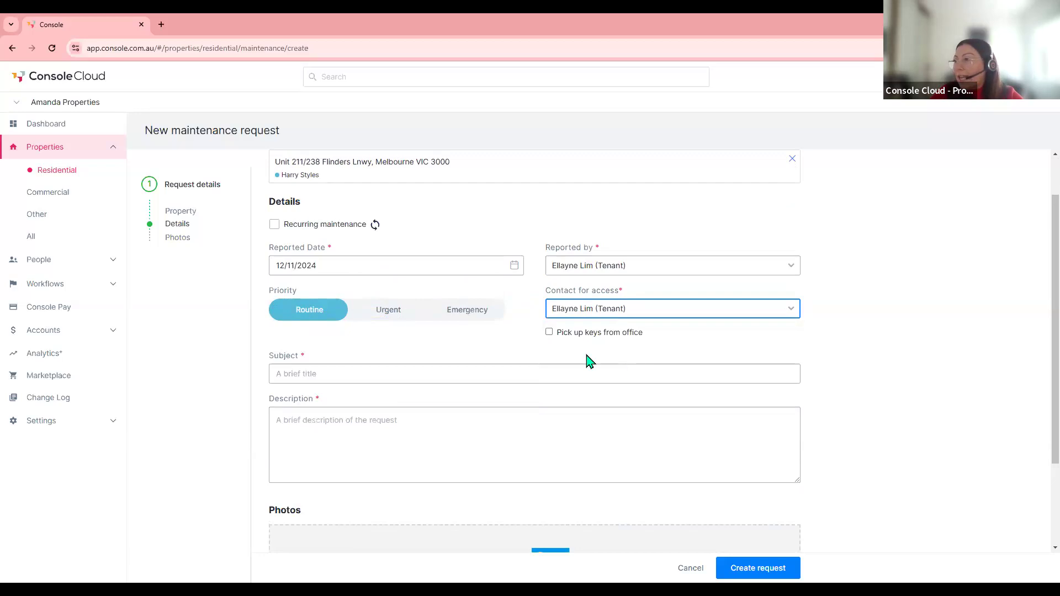
left_click(549, 333)
left_click(549, 334)
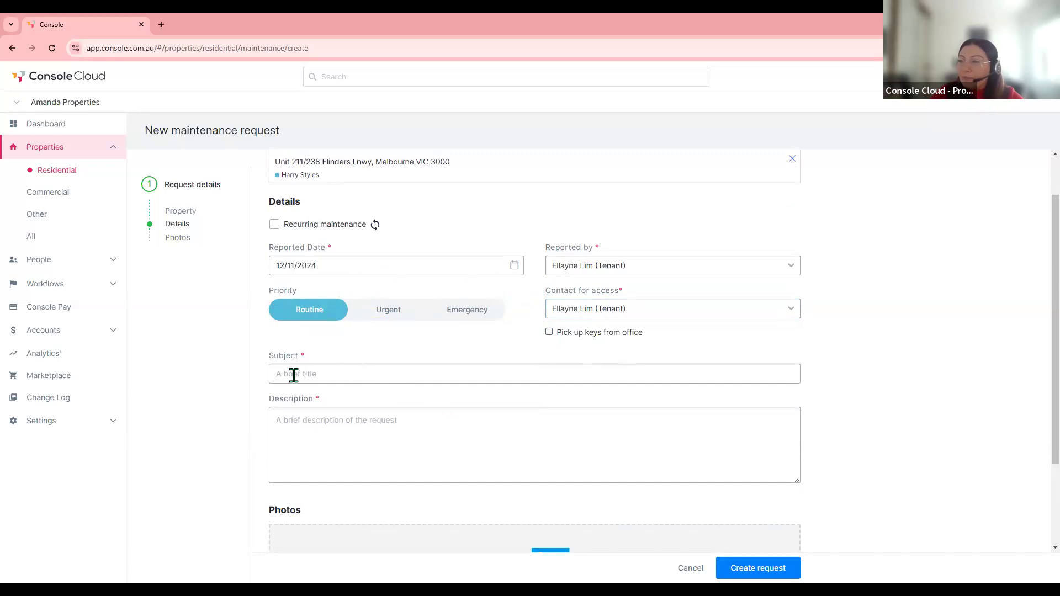
- Enter subject 'Leak from ceiling', describe the bathroom ceiling leak, and create the request
left_click(319, 373)
type("Leak from")
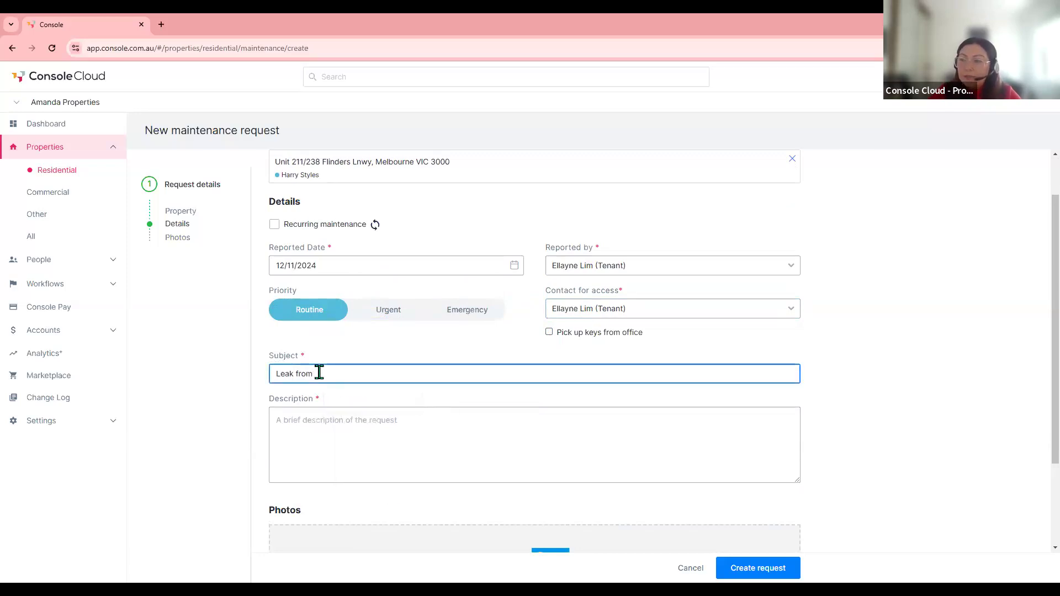
type(" ceiling")
left_click(327, 439)
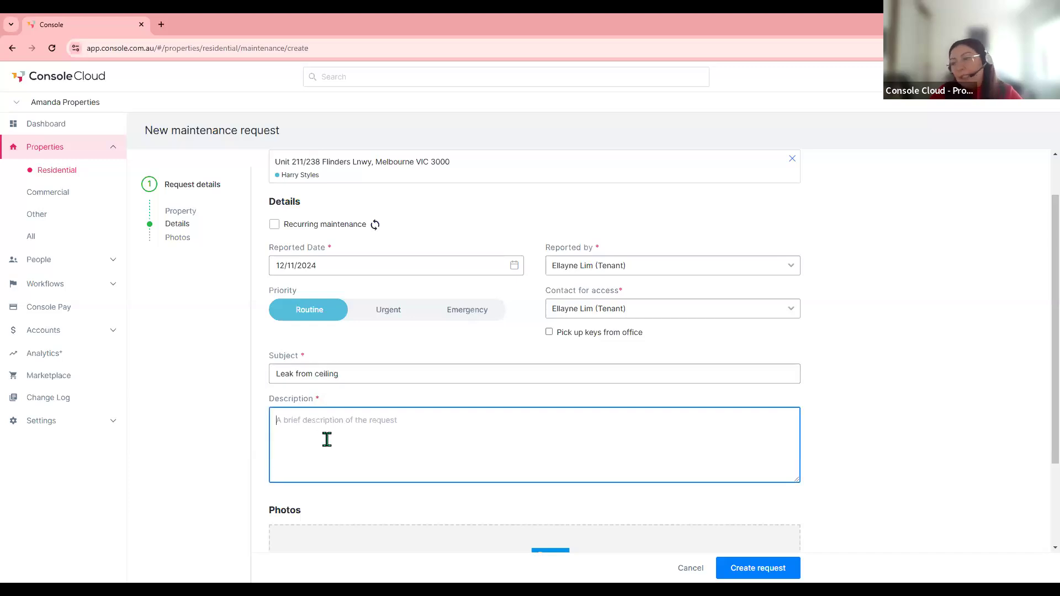
type("Test")
key("BackSpace")
key("BackSpace")
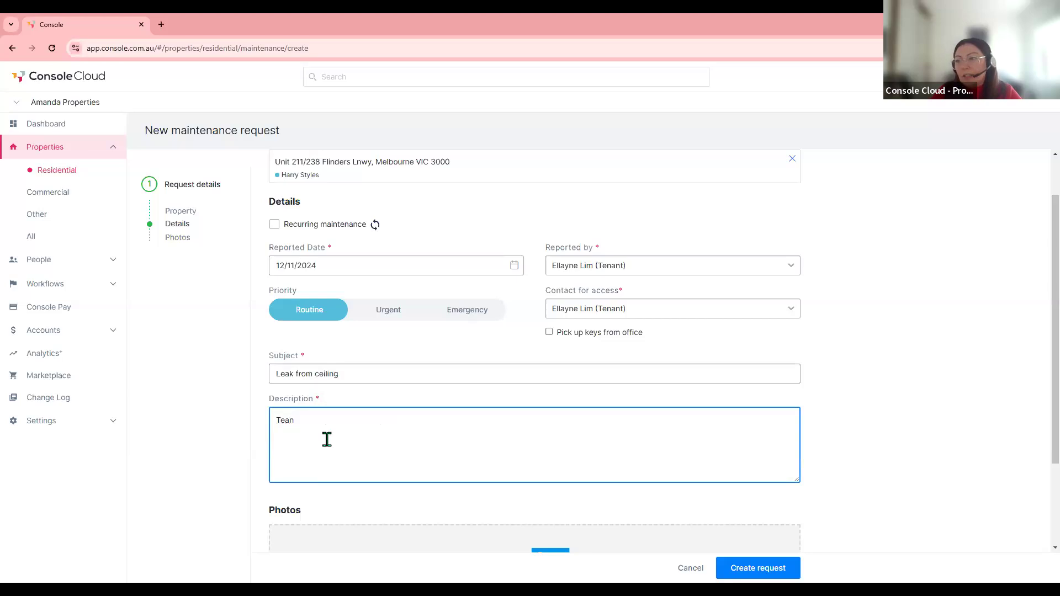
type("nant reported")
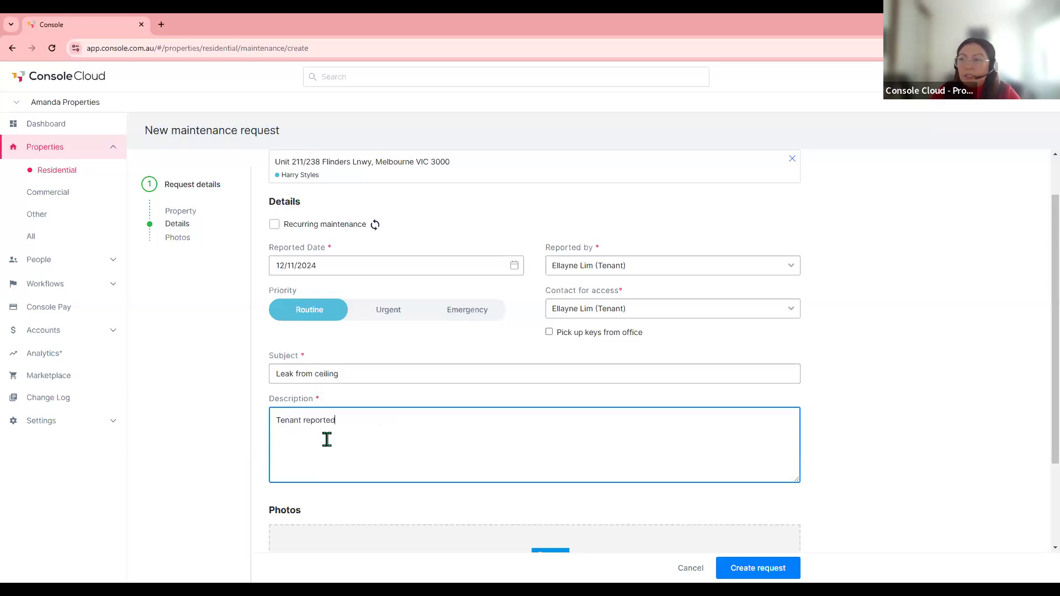
type(" that there is  a")
type(" leak from the ")
type("c")
key("BackSpace")
type("the ceiling,")
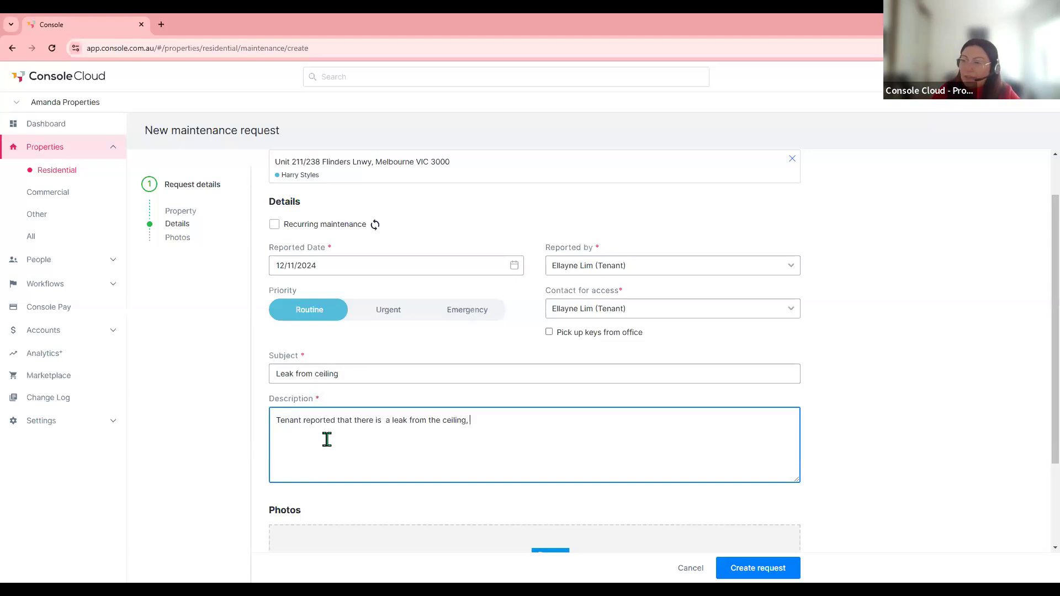
type("in th")
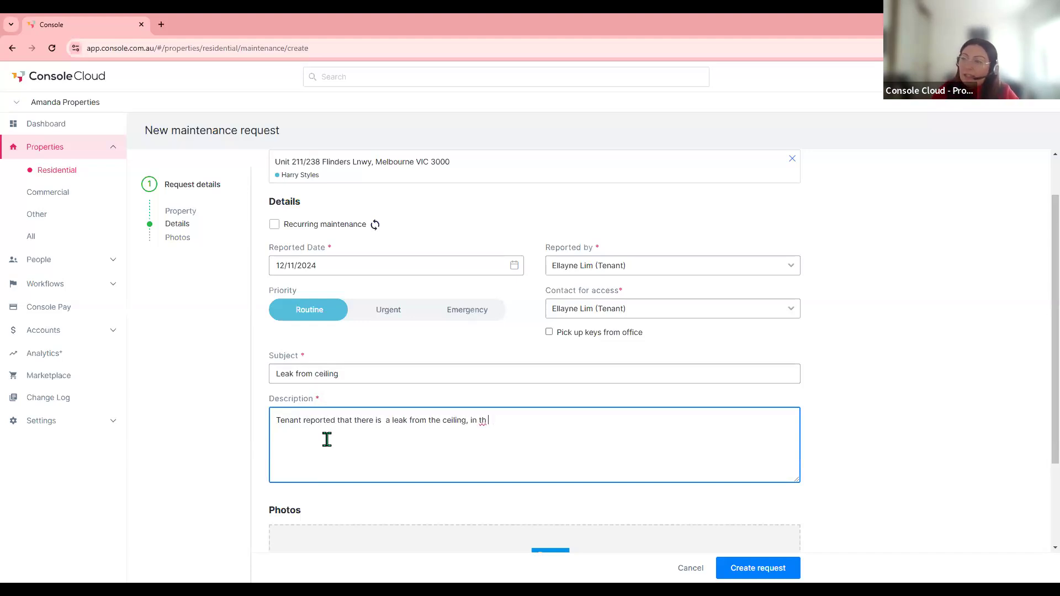
type("e bathroom. May b")
key("BackSpace")
key("BackSpace")
key("BackSpace")
key("BackSpace")
key("BackSpace")
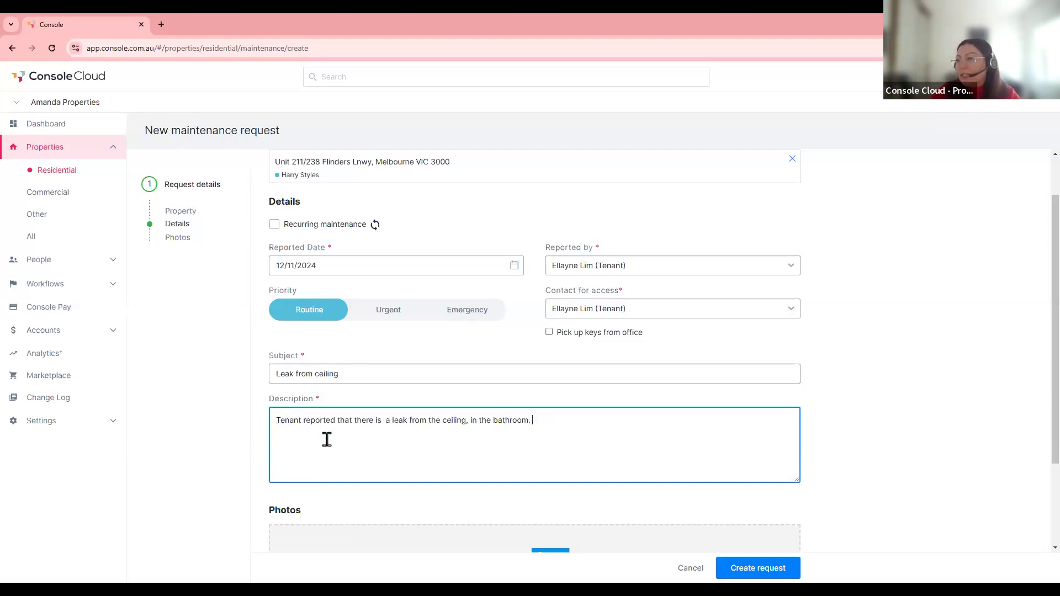
scroll(387, 440, "down", 2)
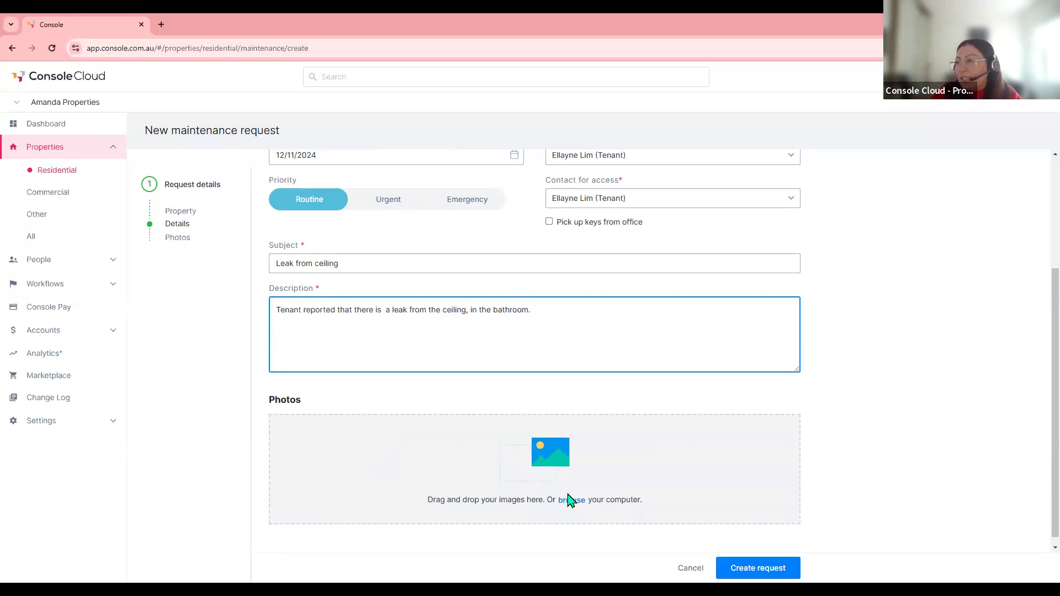
scroll(571, 499, "down", 1)
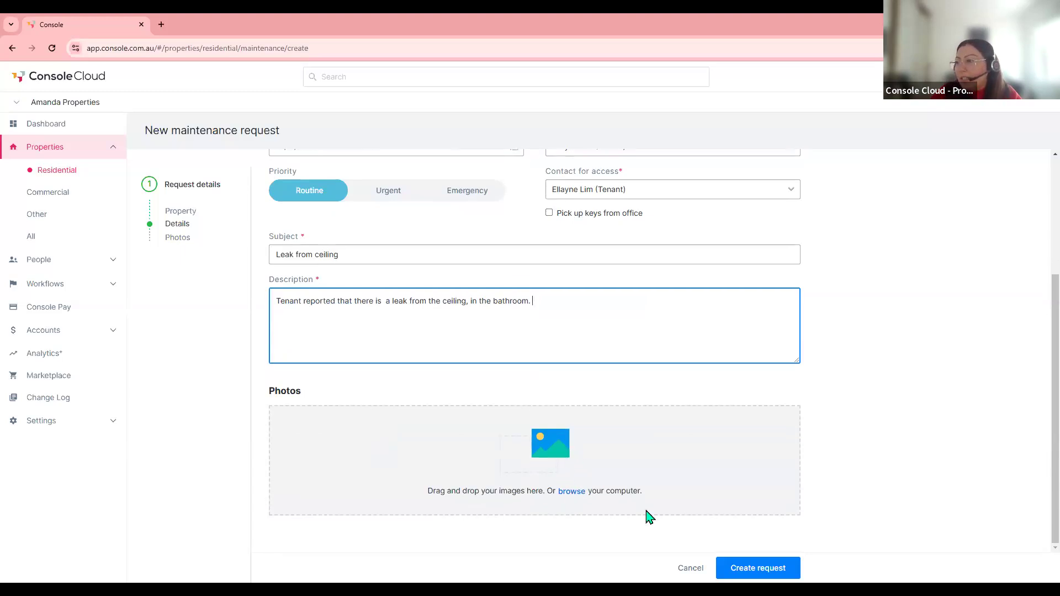
left_click(754, 571)
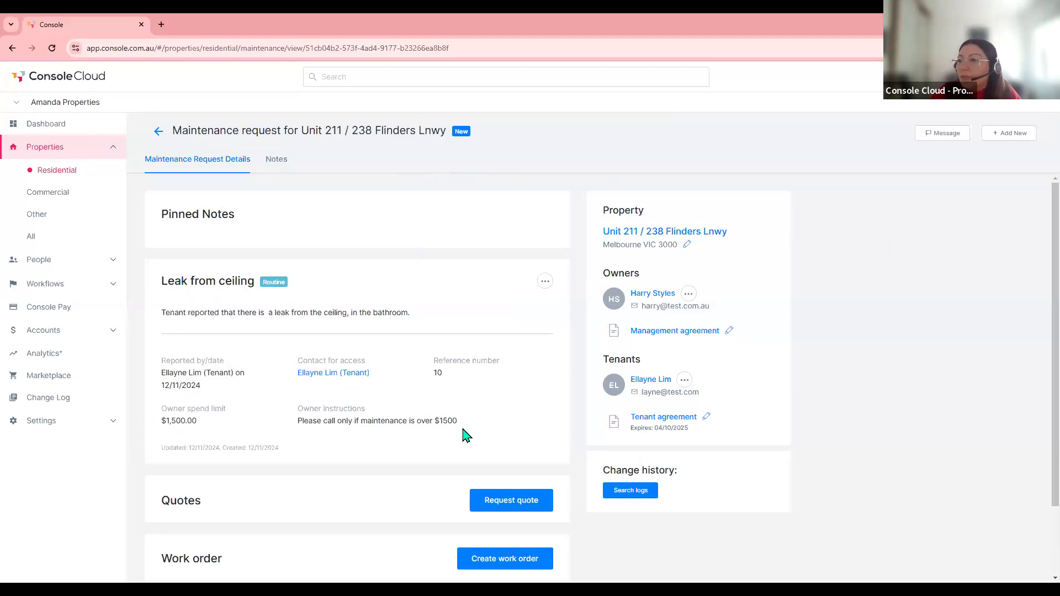
- Open the Message options on the Leak from ceiling request
left_click(941, 138)
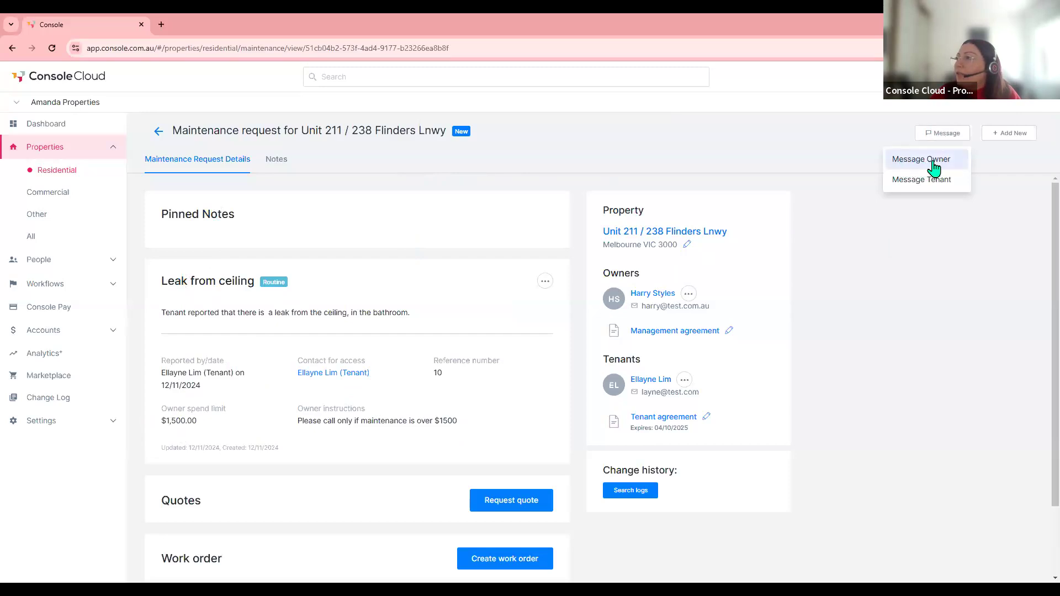
- Email the owner using the 'Maintenance Request for approval' template
left_click(929, 161)
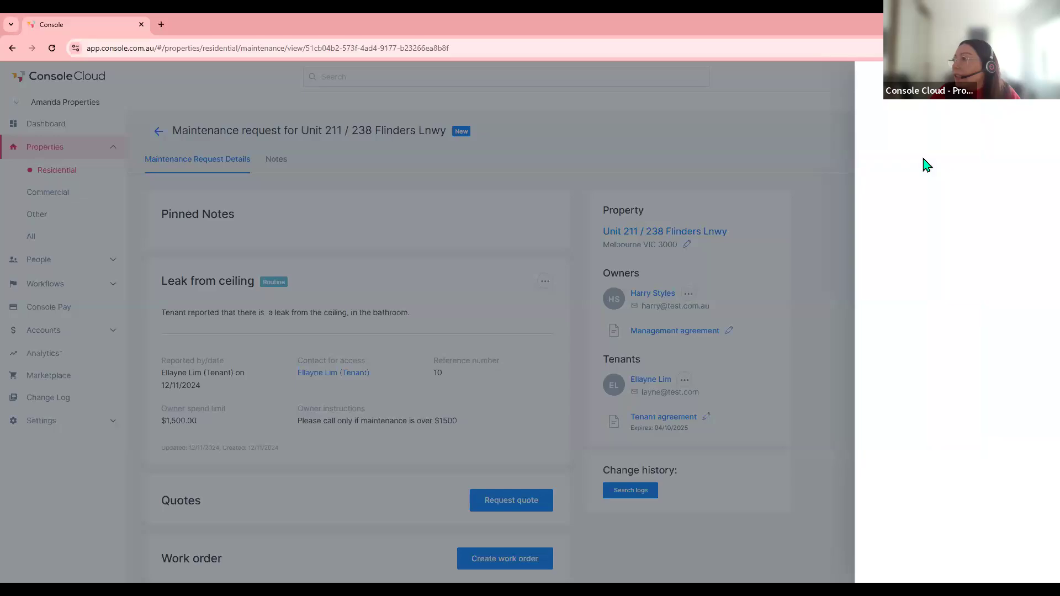
left_click(771, 201)
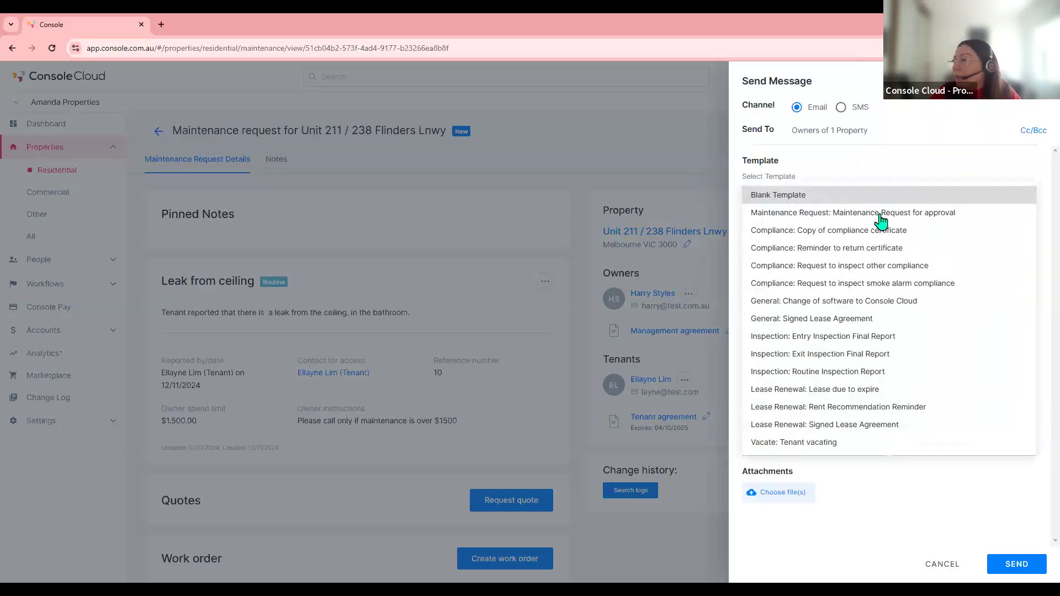
left_click(908, 215)
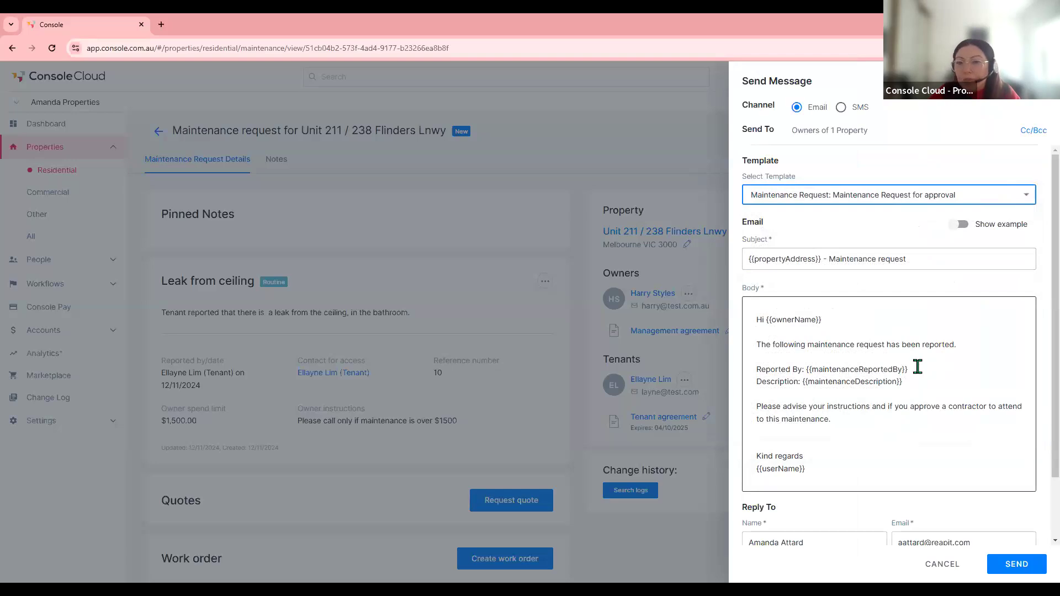
scroll(932, 419, "down", 2)
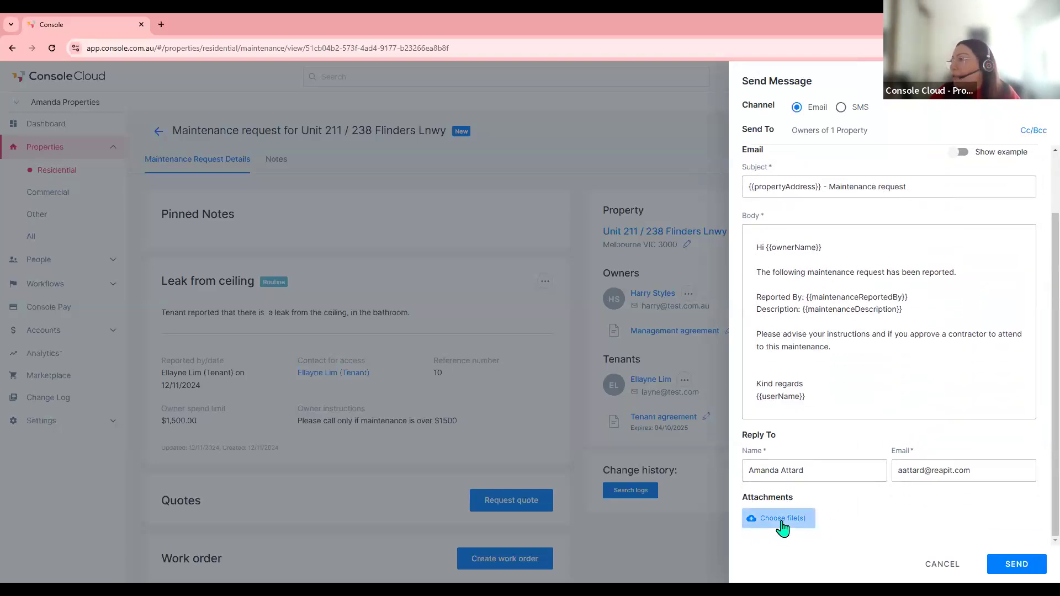
left_click(1016, 564)
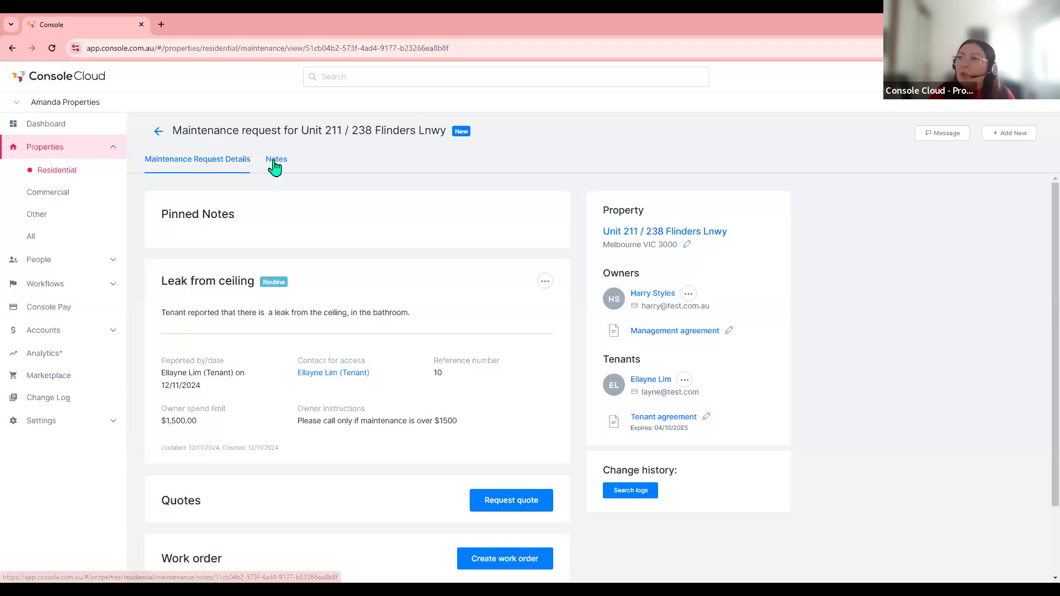
left_click(1010, 137)
- Save an Email-type note reading 'Emailed owner for approval' and view the request's Notes list
left_click(975, 161)
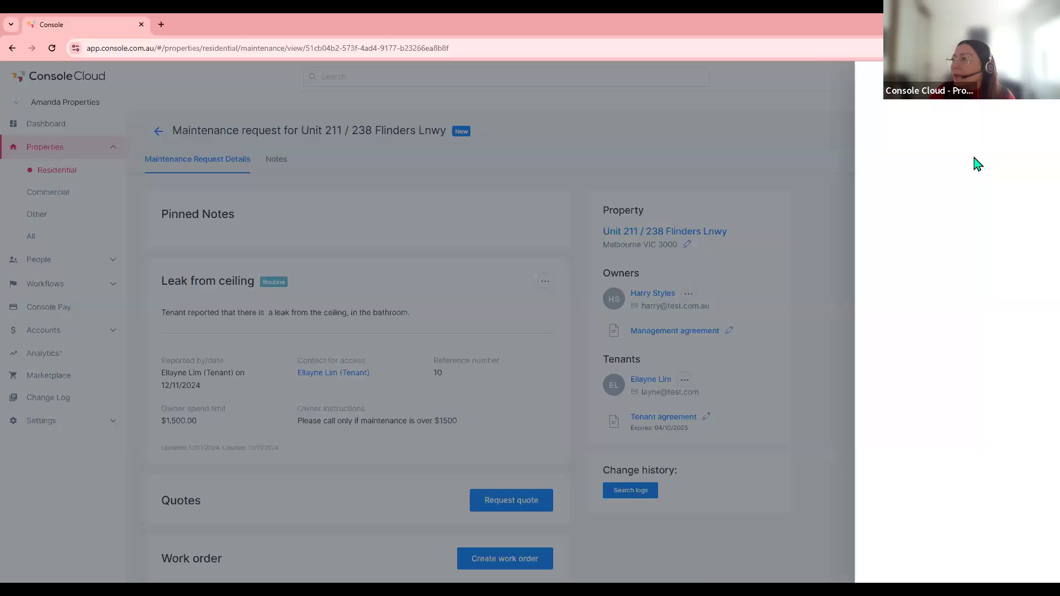
left_click(776, 160)
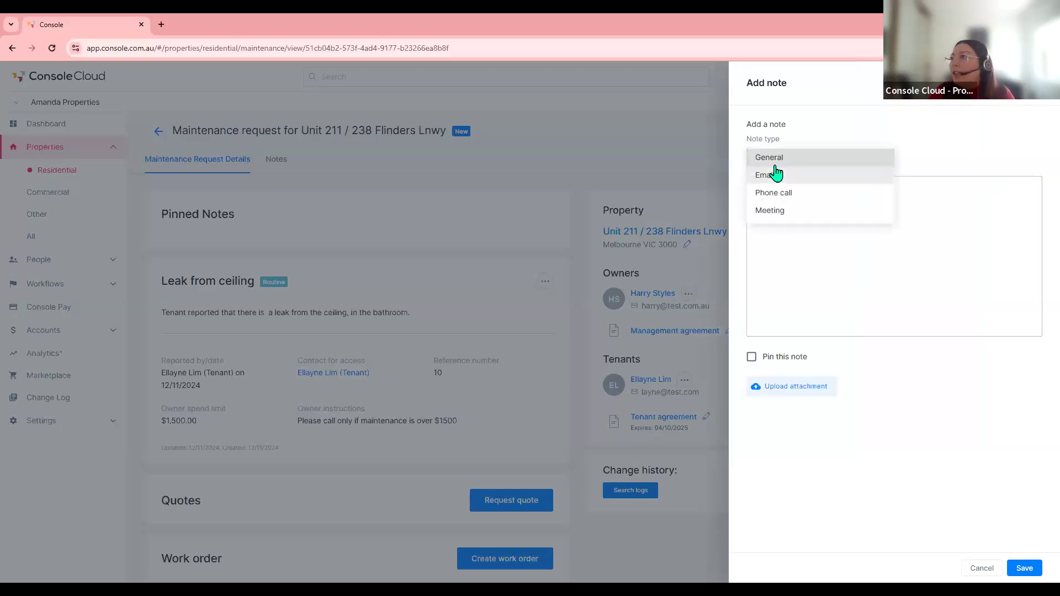
left_click(777, 175)
left_click(794, 214)
type("Emailed ow")
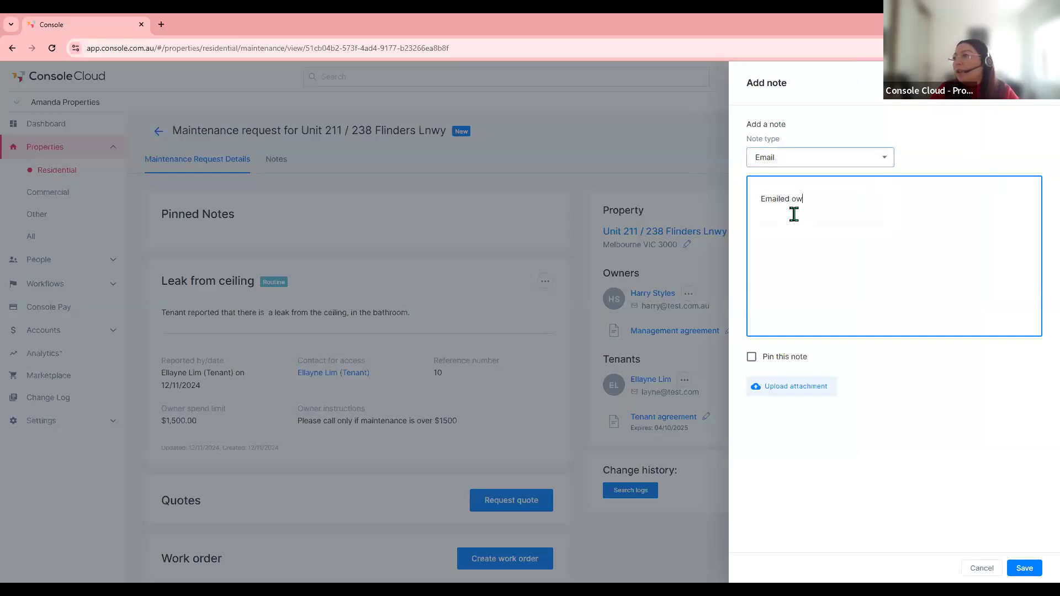
type("ner for approval,")
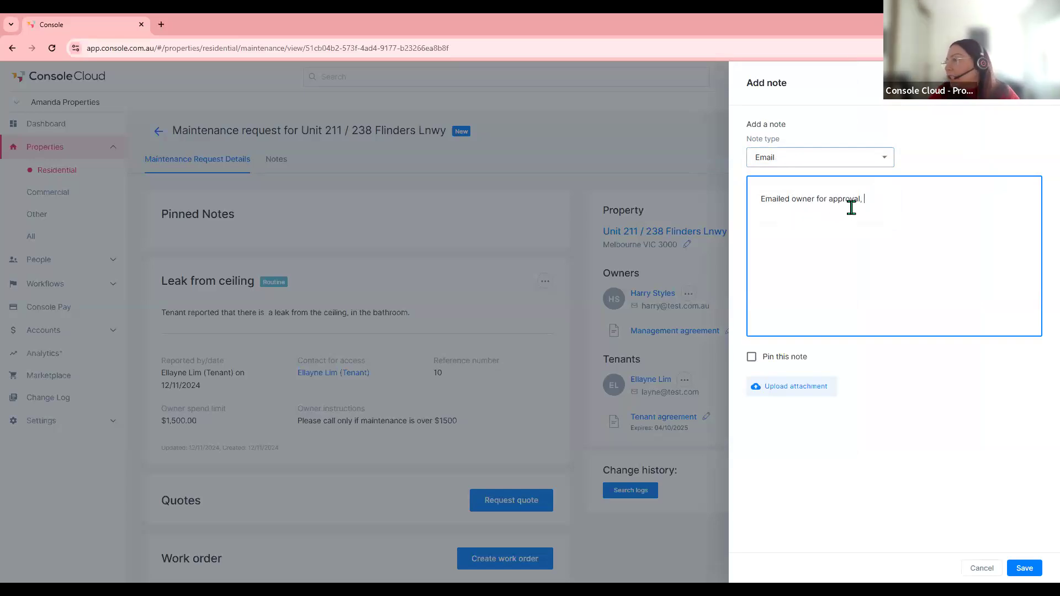
left_click(1024, 568)
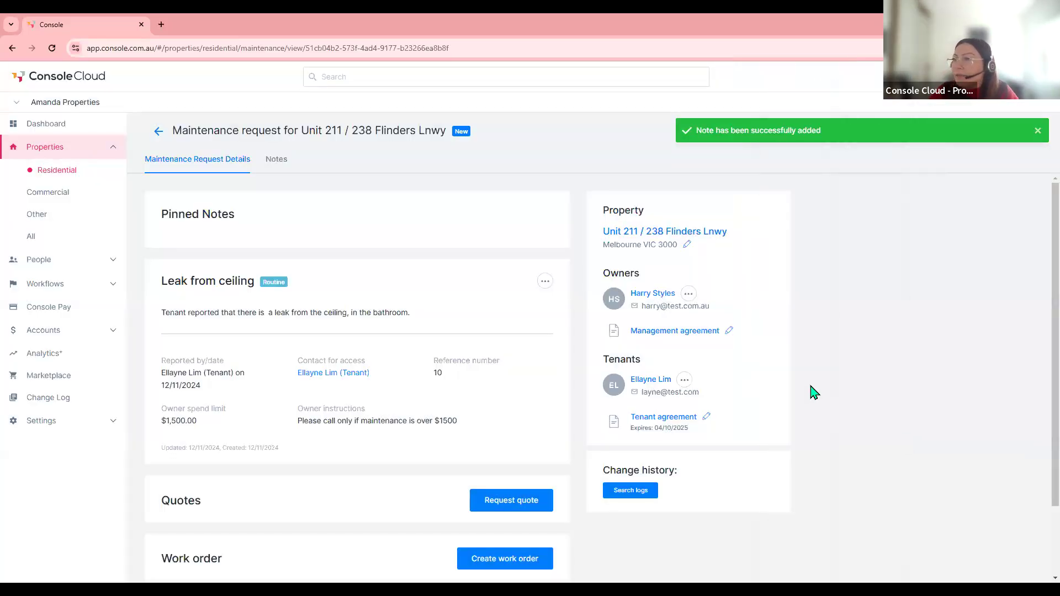
left_click(274, 166)
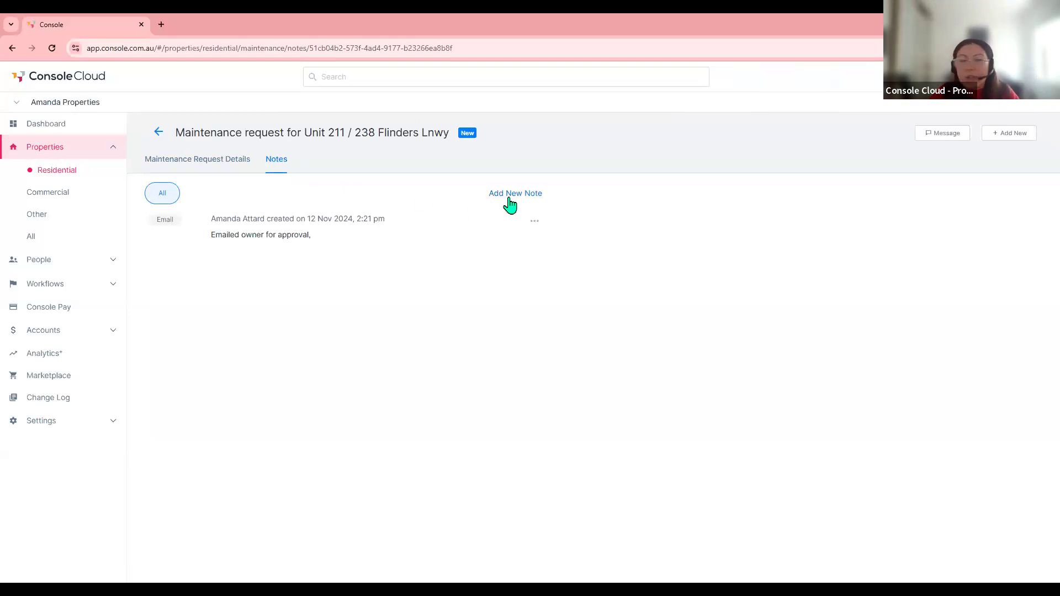
- Switch back to the Maintenance Request Details tab of the Unit 211 leak request
left_click(200, 166)
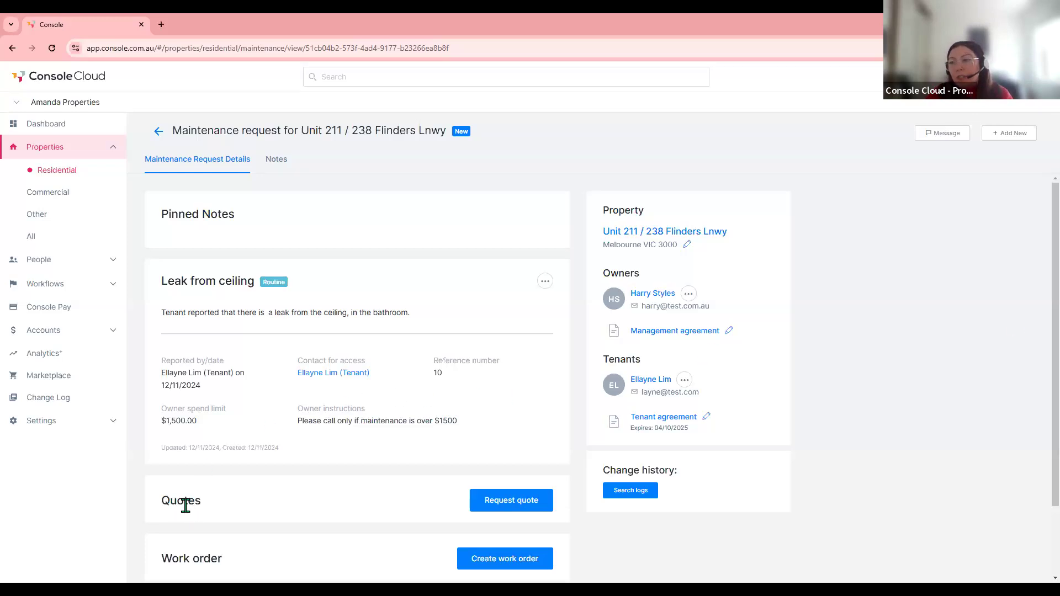
- Send ABC Plumbing a quote request for the ceiling leak, due 14/11/2024
left_click(524, 509)
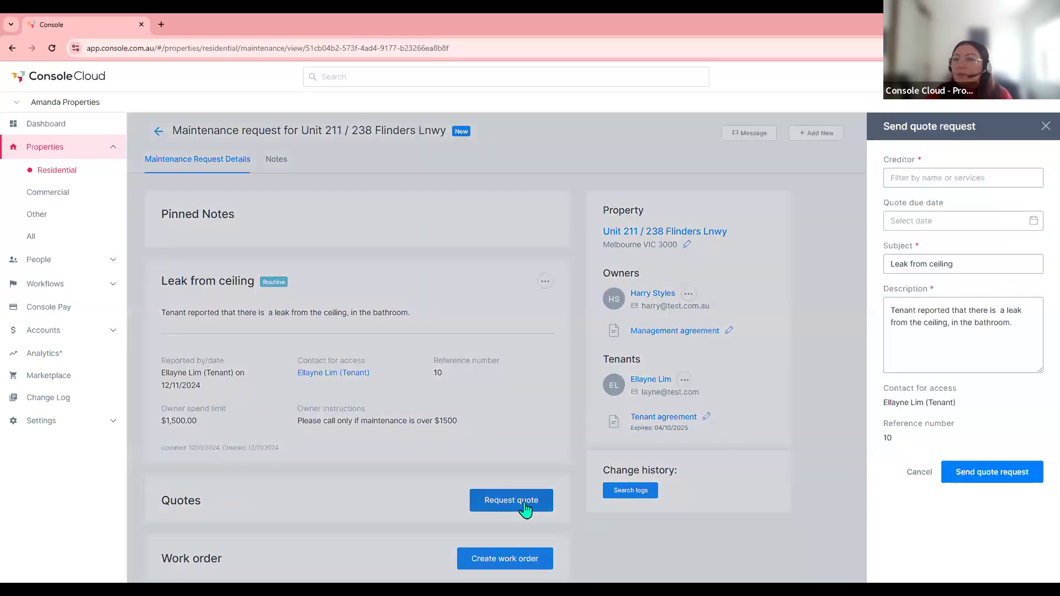
left_click(906, 177)
type("ab")
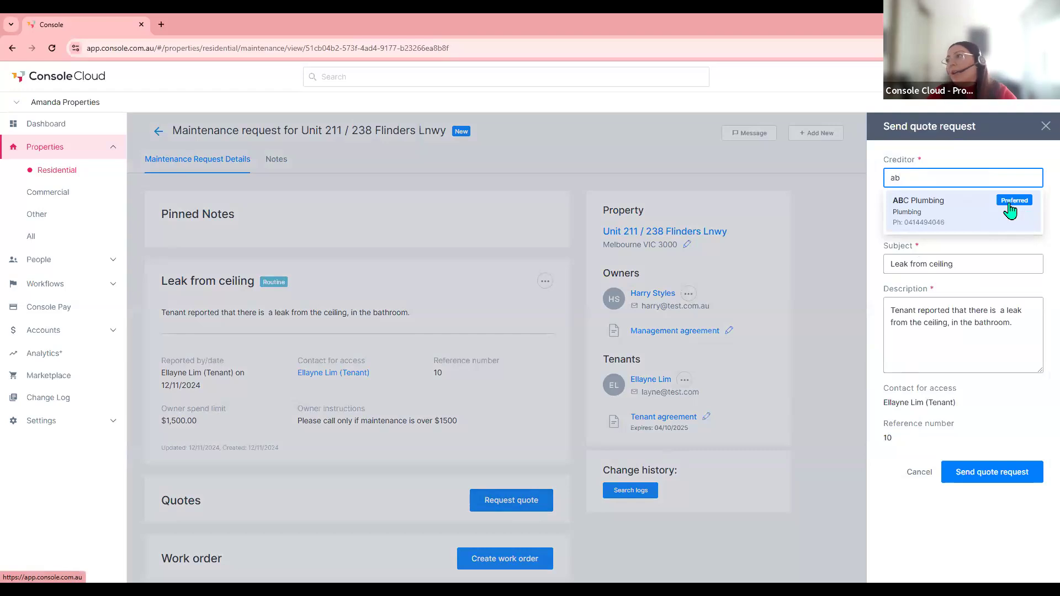
left_click(929, 214)
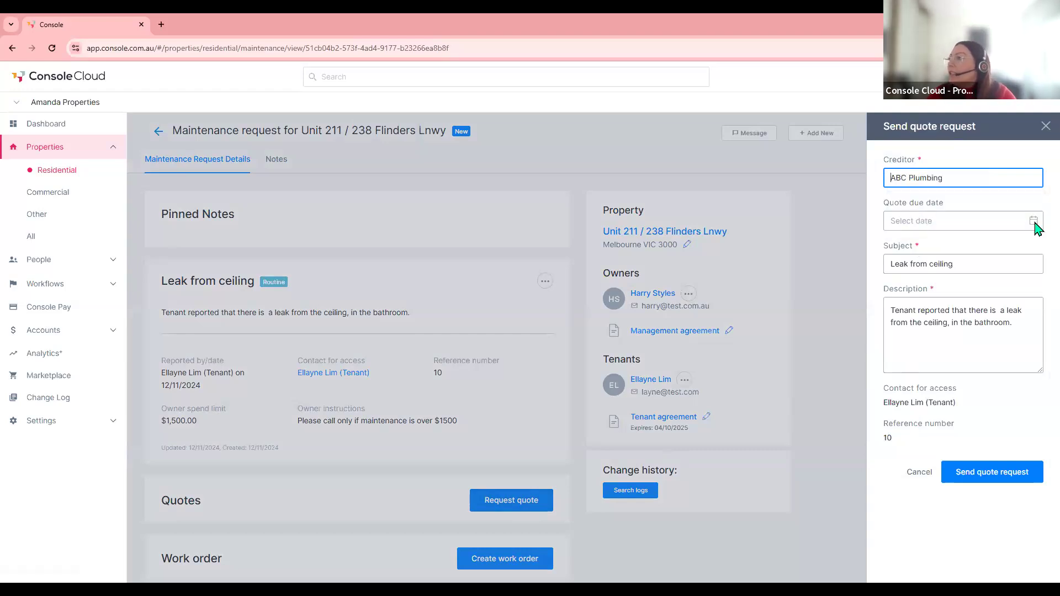
left_click(1033, 222)
left_click(996, 338)
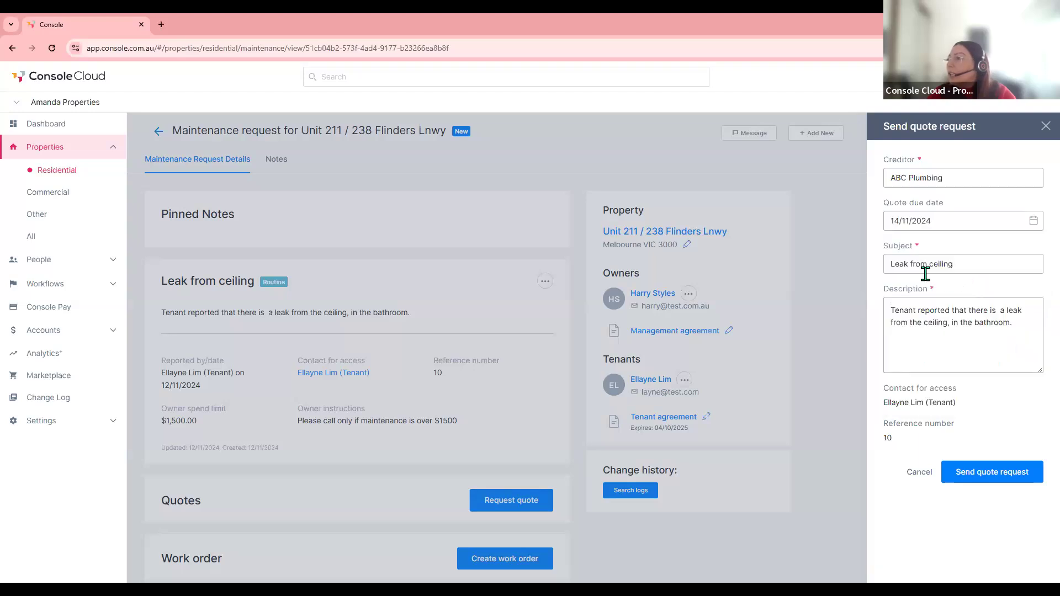
left_click(1016, 326)
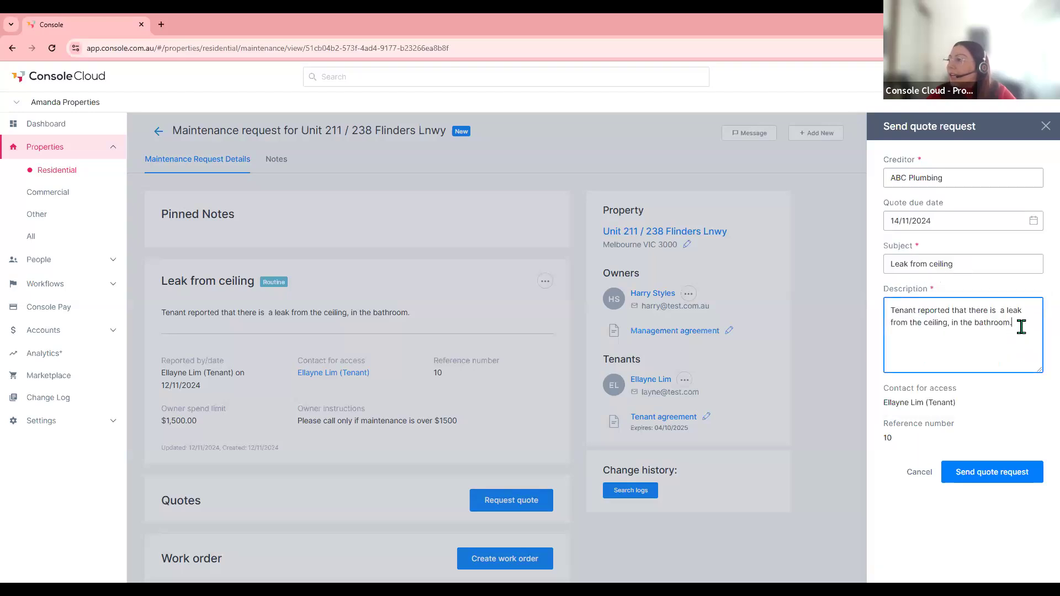
key("Return")
type("dffdafd")
key("BackSpace")
key("BackSpace")
key("BackSpace")
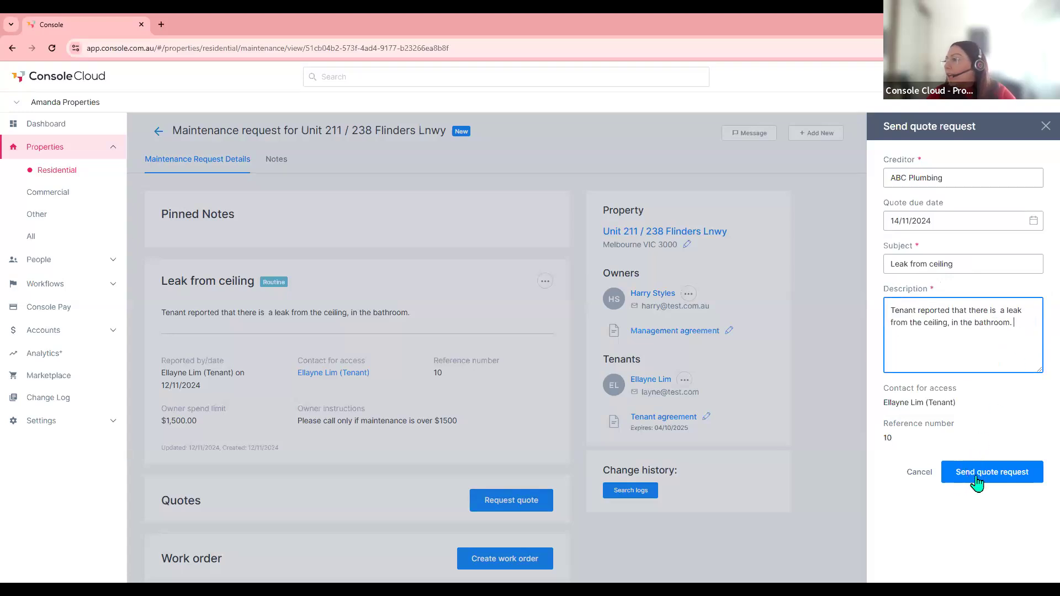
left_click(999, 473)
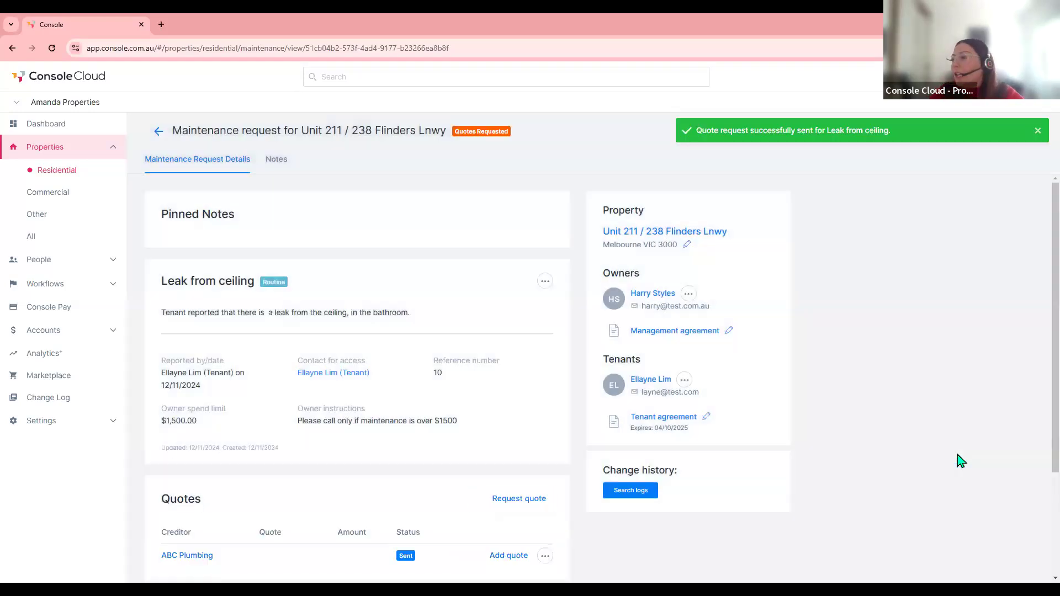
scroll(469, 418, "down", 2)
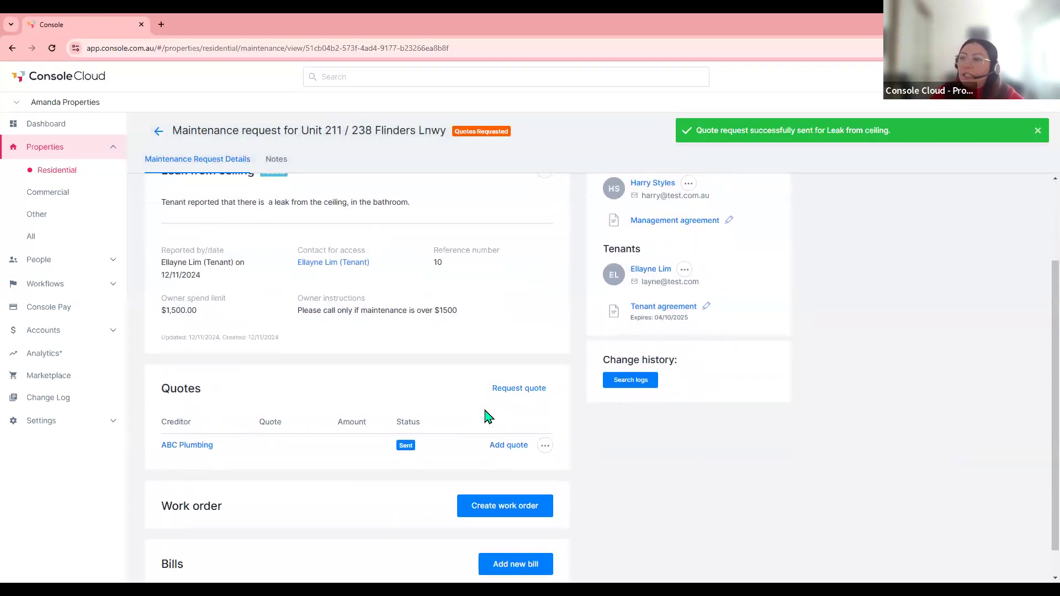
- Send J & C Maloney a second leak quote request, also due 14/11/2024
left_click(516, 393)
left_click(915, 180)
type("pl")
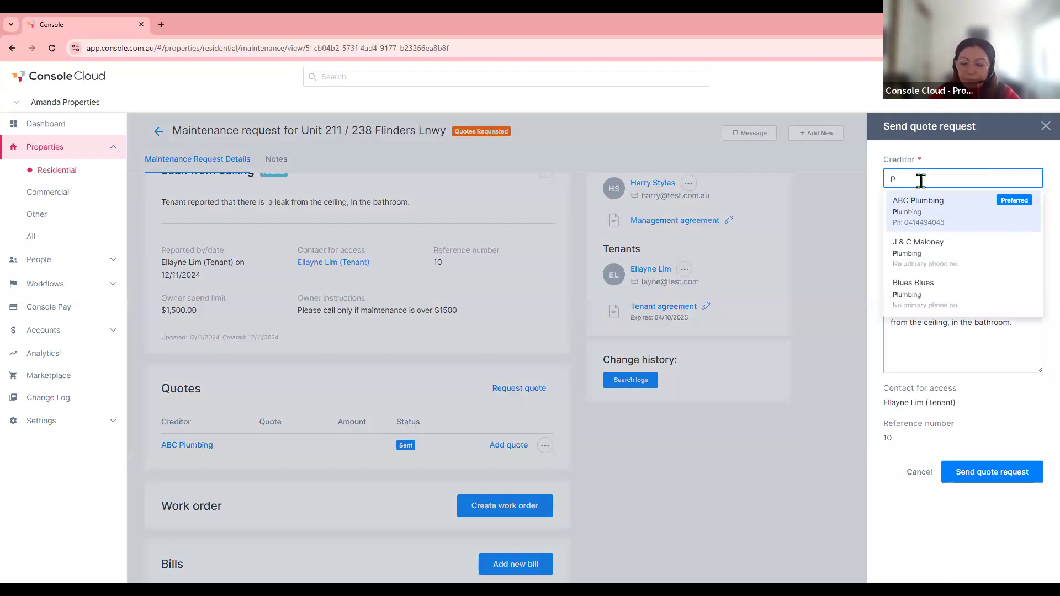
left_click(927, 252)
left_click(1033, 221)
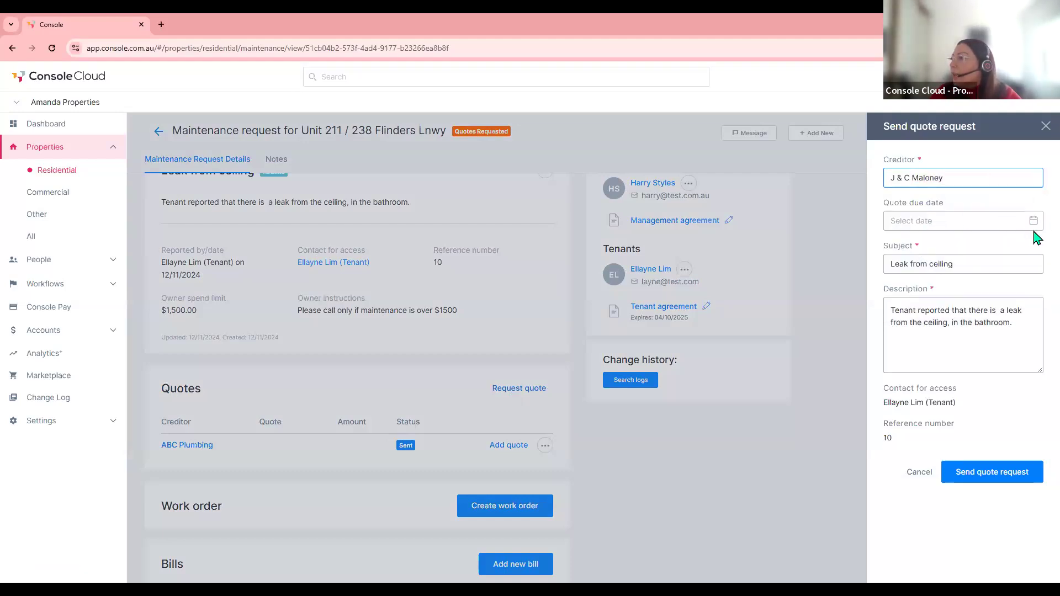
left_click(995, 337)
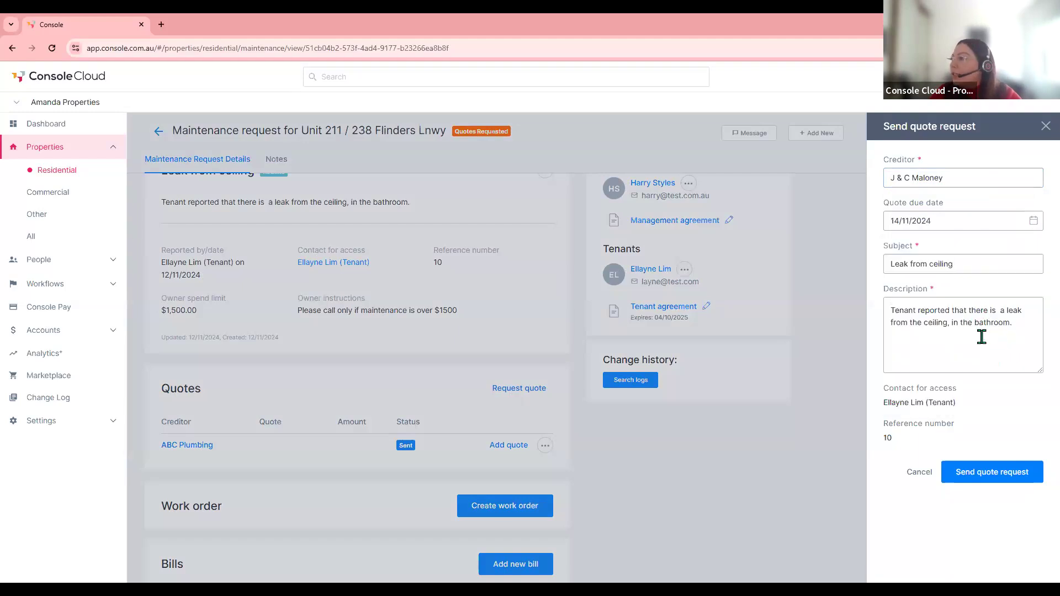
left_click(985, 472)
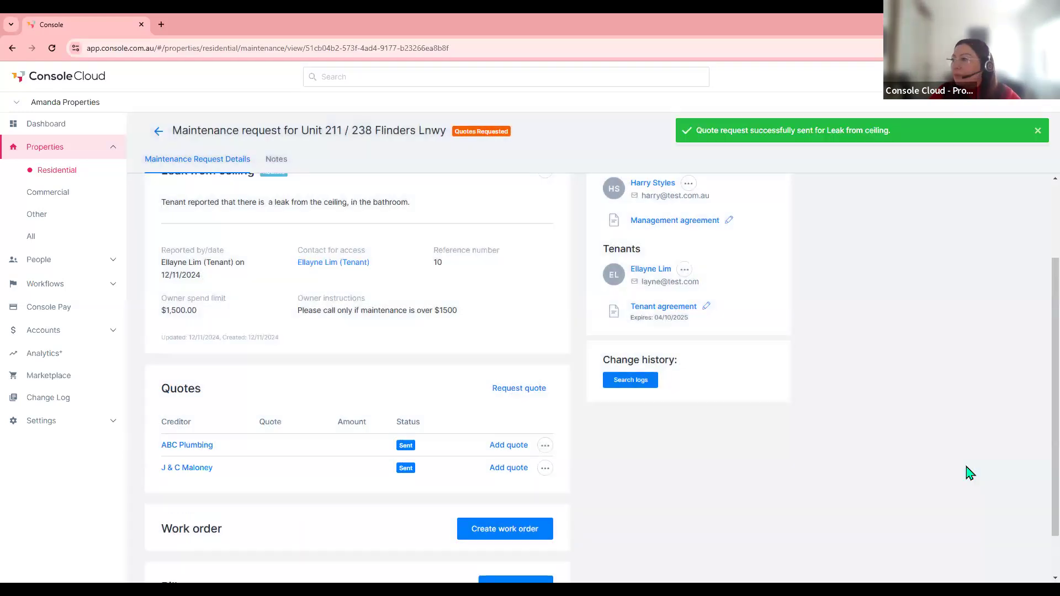
scroll(794, 416, "up", 2)
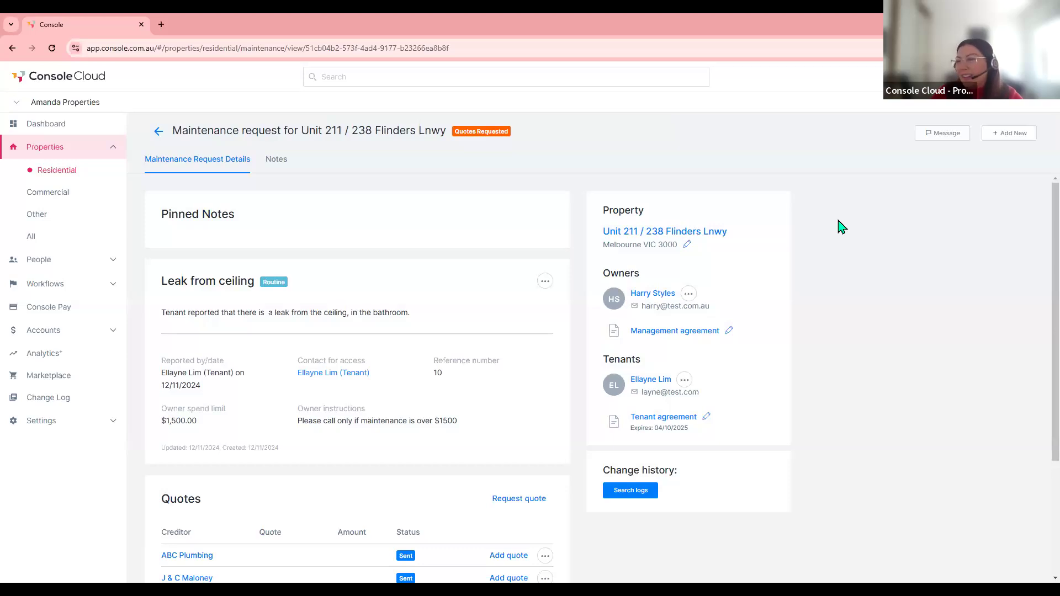
- Email tenants the 'Work order sent (tenant)' template, adding 'two numbers will be in touch to investigate.'
left_click(940, 138)
left_click(923, 182)
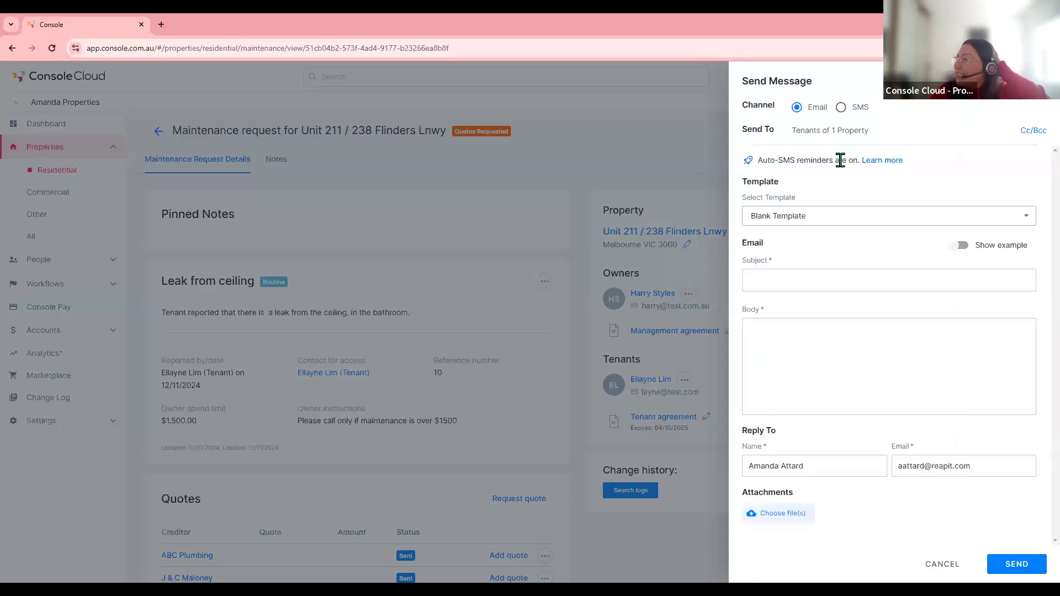
left_click(798, 217)
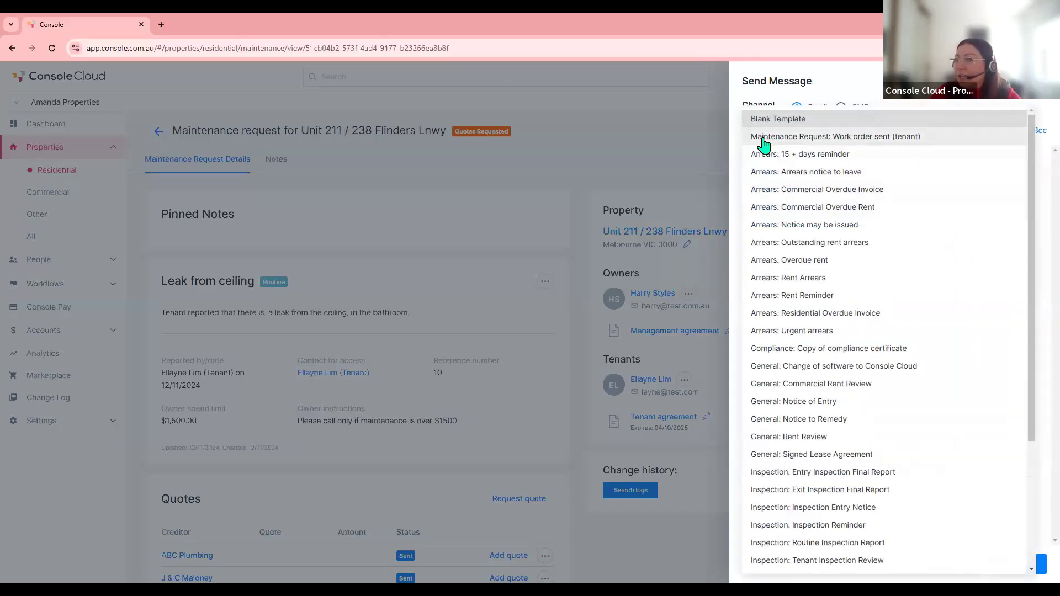
left_click(863, 137)
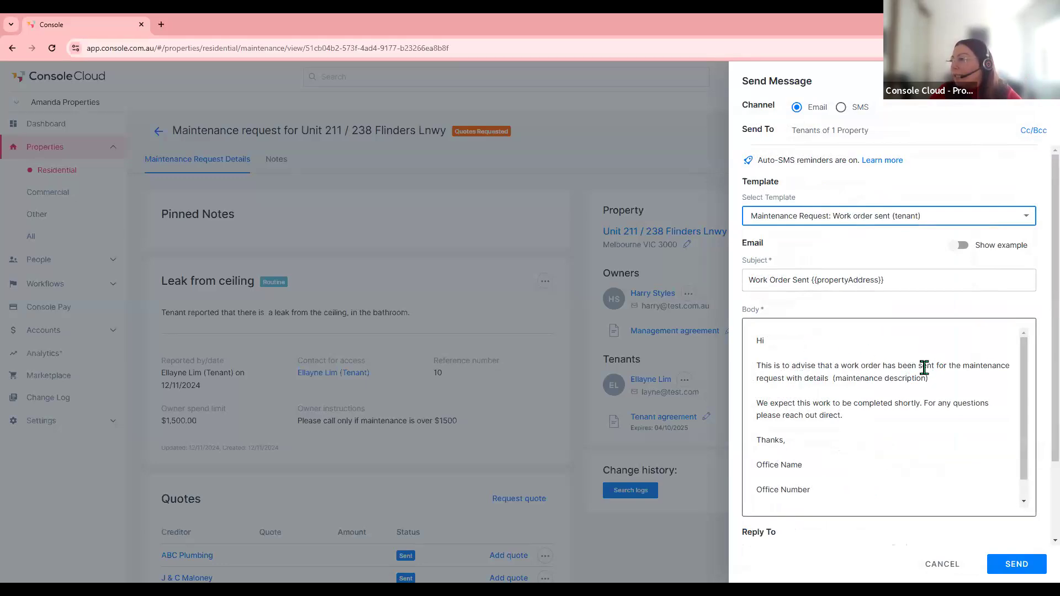
left_click(947, 381)
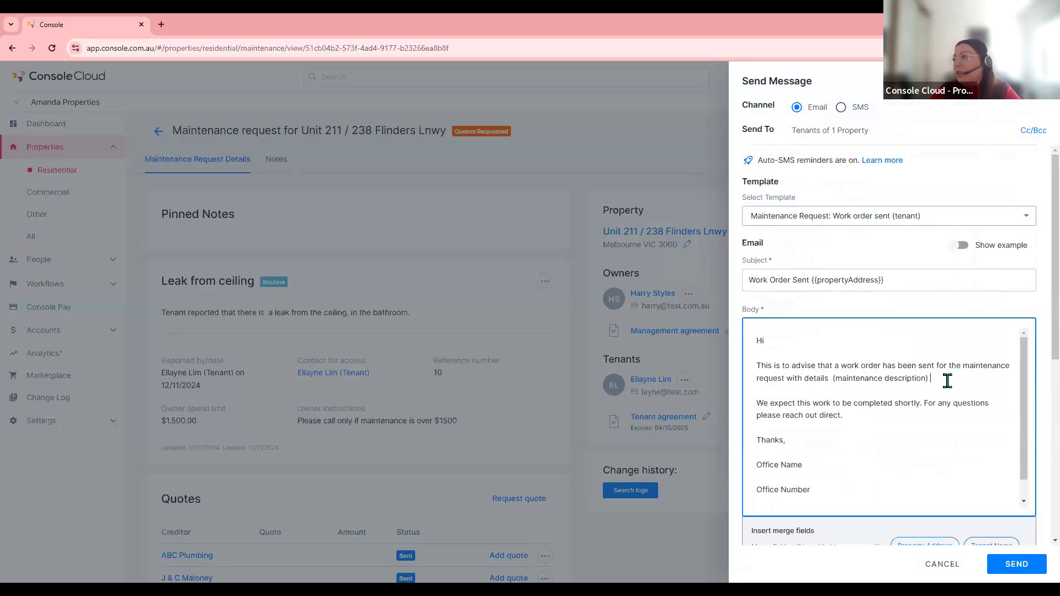
type("two number")
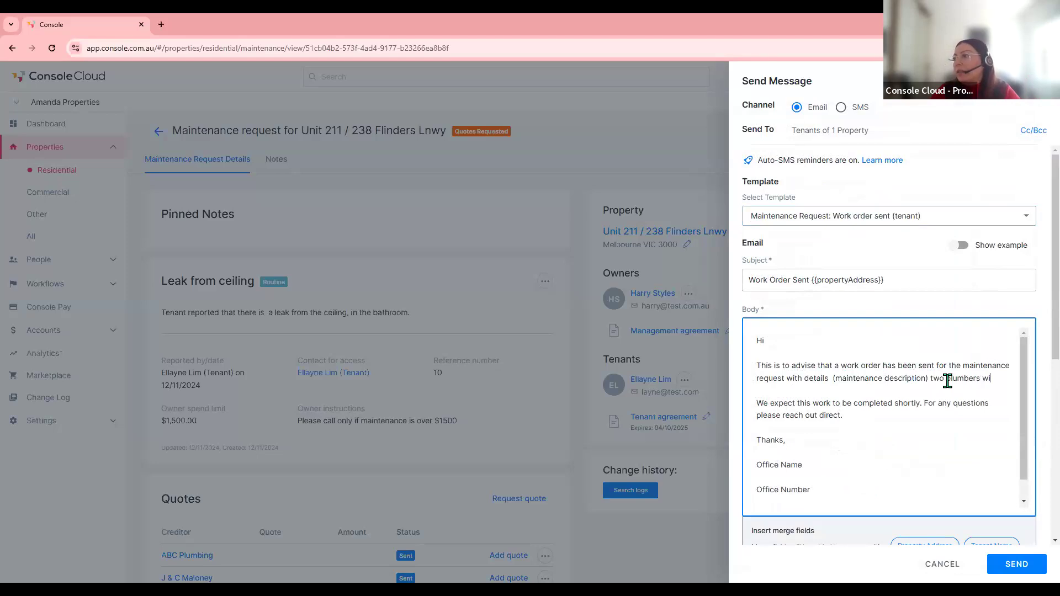
type("s will be in touch t")
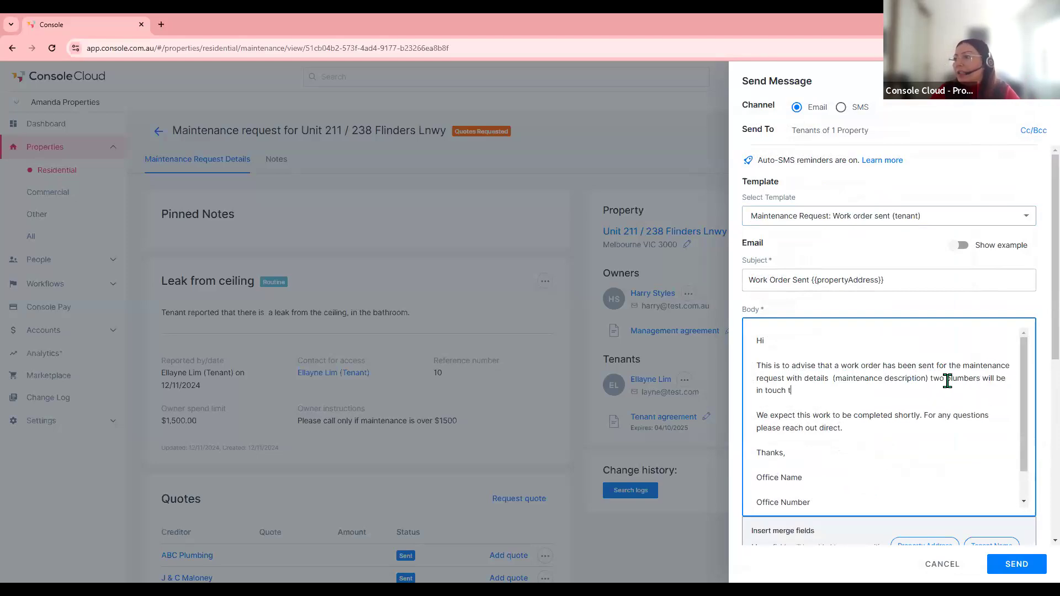
type("o investigate.")
scroll(947, 381, "down", 1)
left_click(1028, 574)
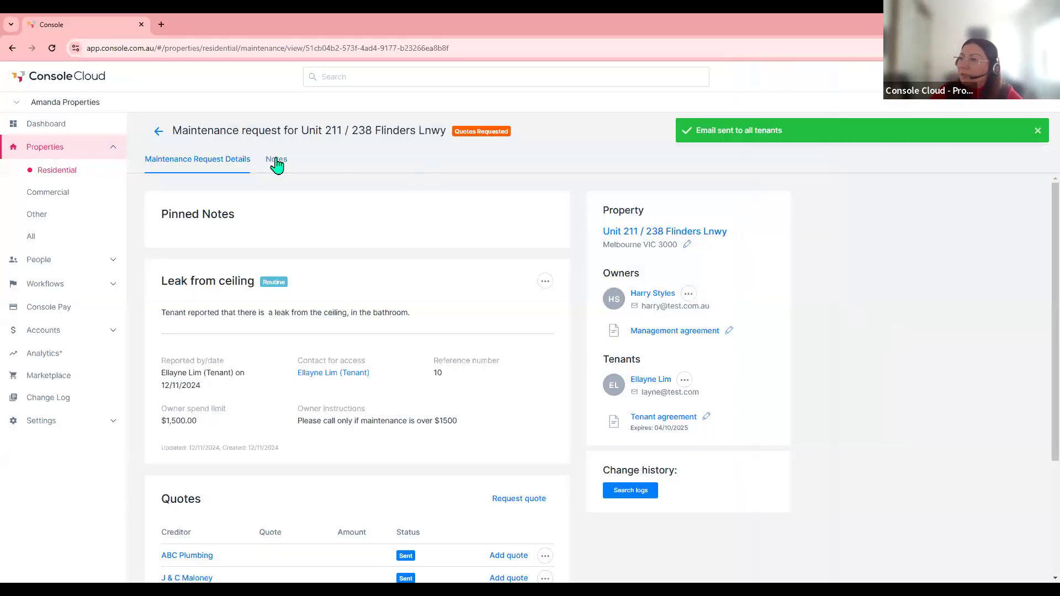
- Save an Email note 'Created two quotes, advised tenants', then return to the request details
left_click(277, 164)
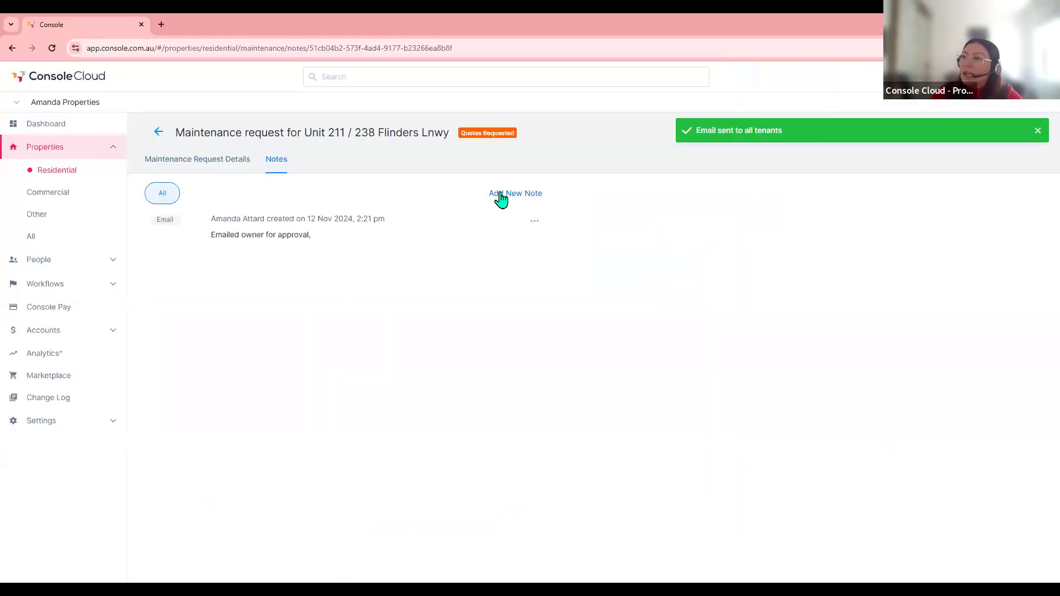
left_click(500, 199)
left_click(770, 161)
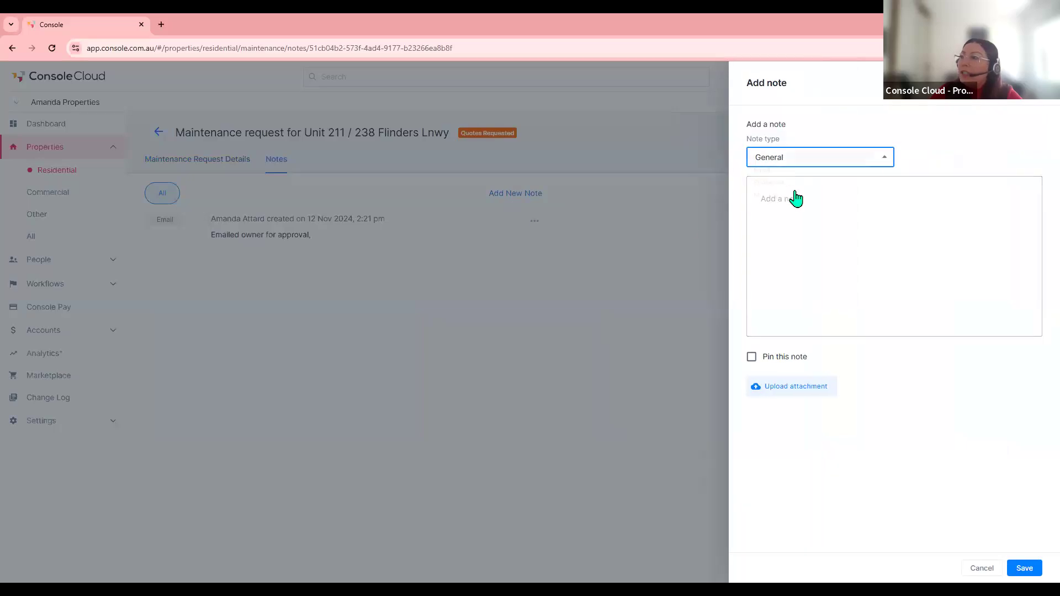
left_click(769, 175)
left_click(805, 220)
left_click(807, 220)
type("Create")
type("d two quotes")
type(", advised")
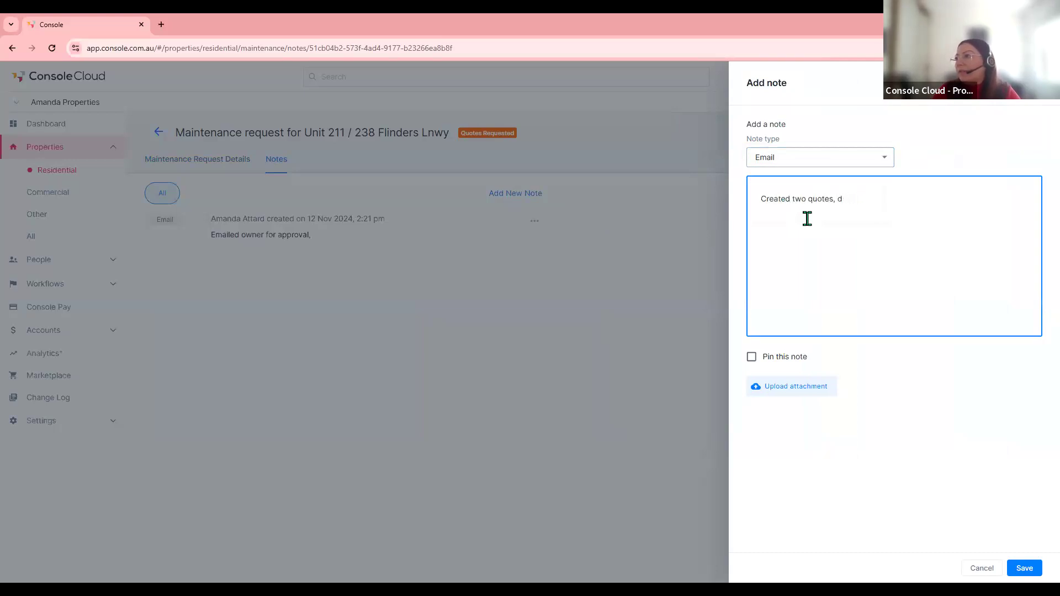
type(" tenants")
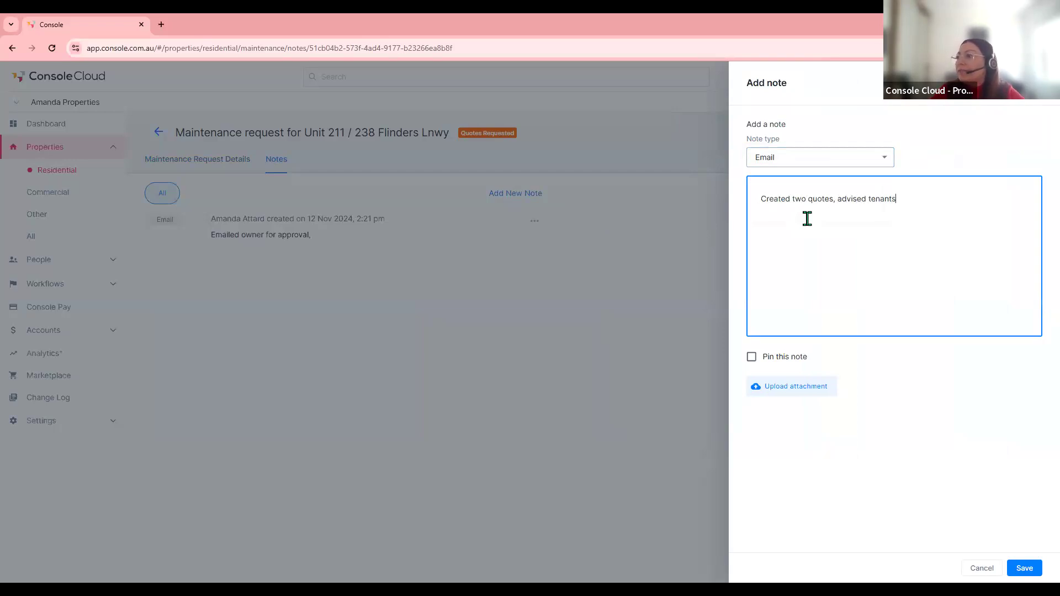
left_click(1024, 567)
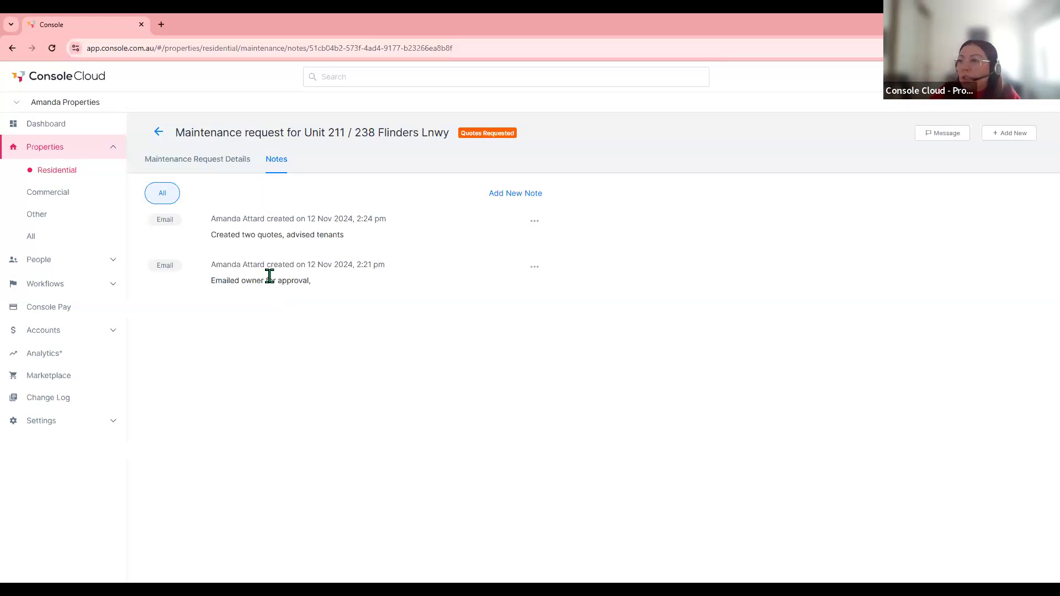
left_click(206, 159)
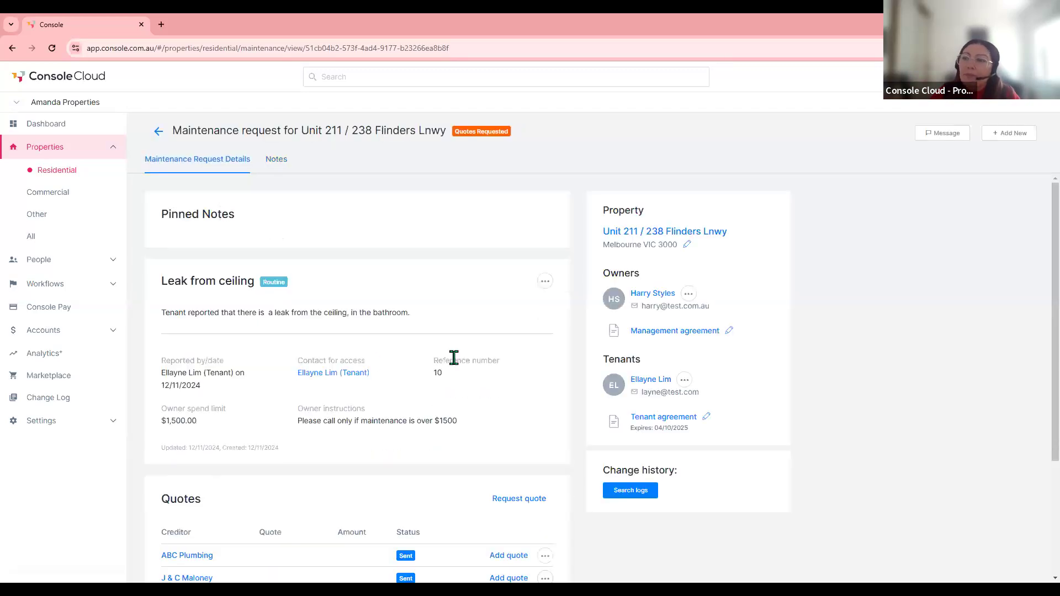
left_click(158, 131)
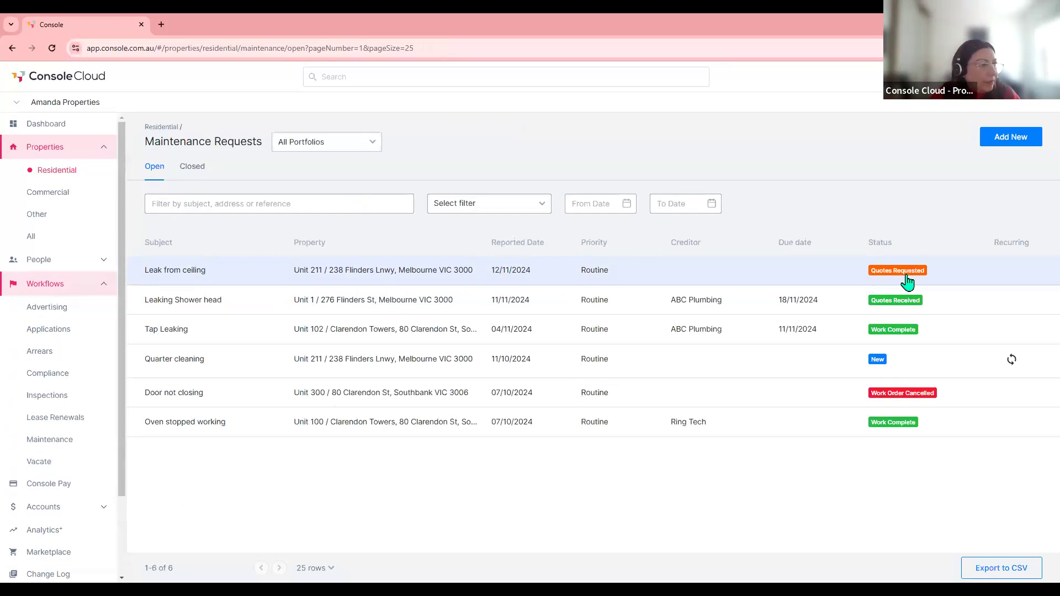
left_click(614, 278)
scroll(520, 338, "down", 3)
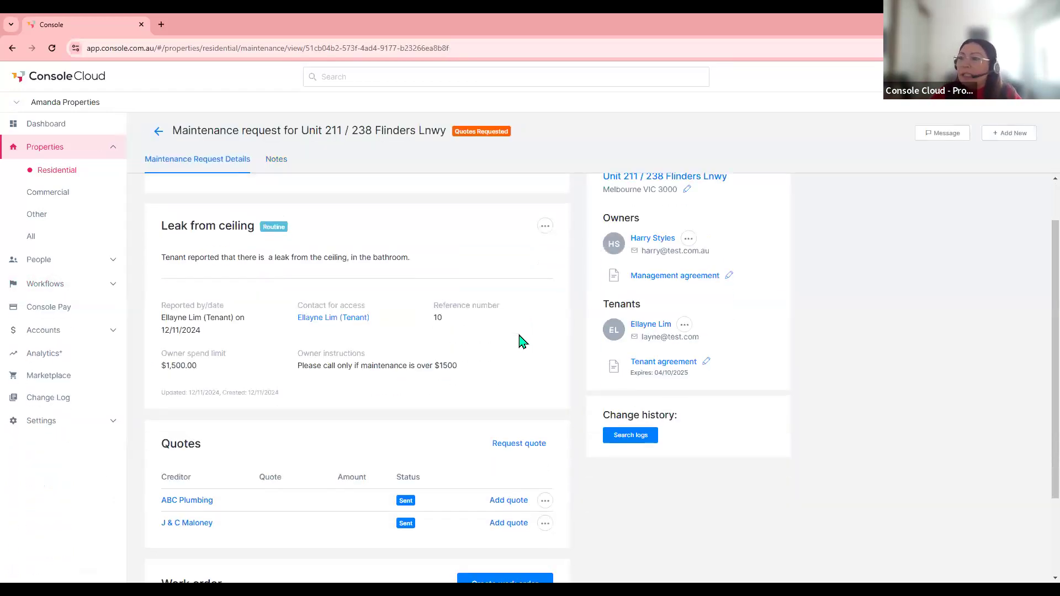
scroll(520, 340, "down", 1)
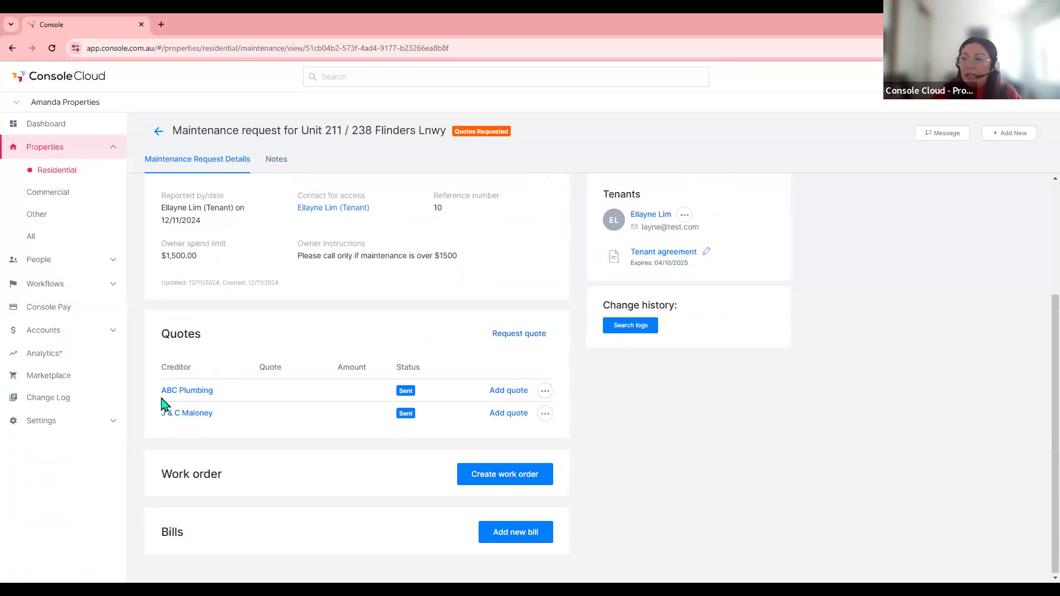
- Add ABC Plumbing's quote no. 1234 for $700 with the sample work order file attached
left_click(506, 392)
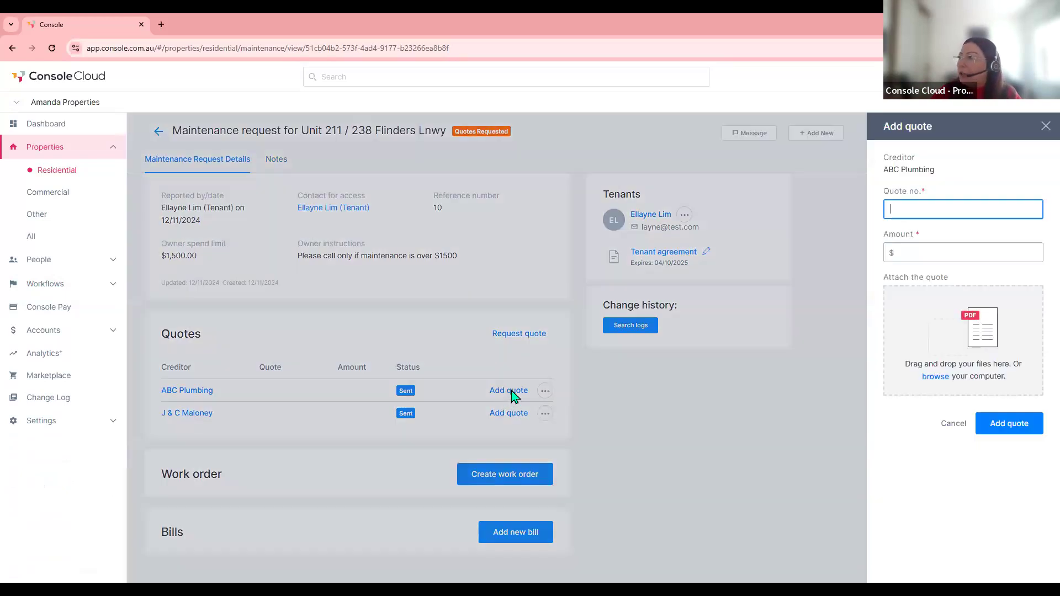
type("1234")
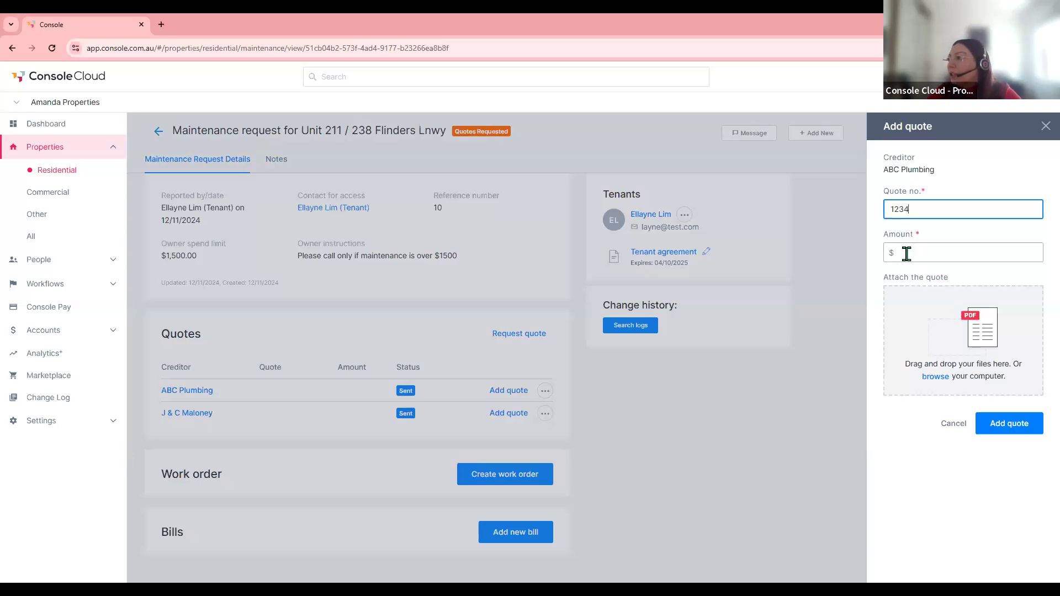
left_click(905, 252)
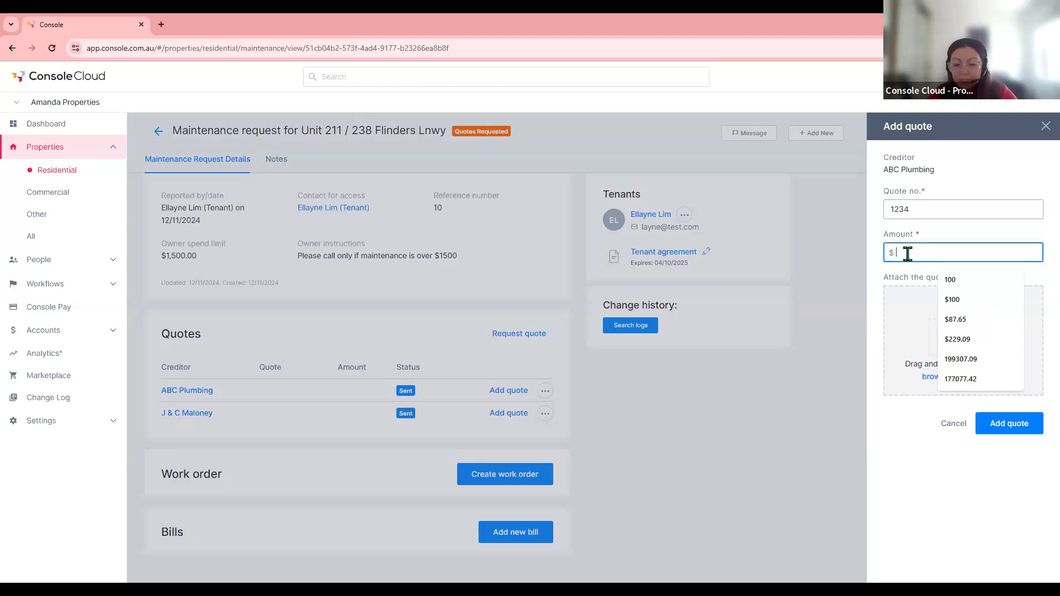
type("700")
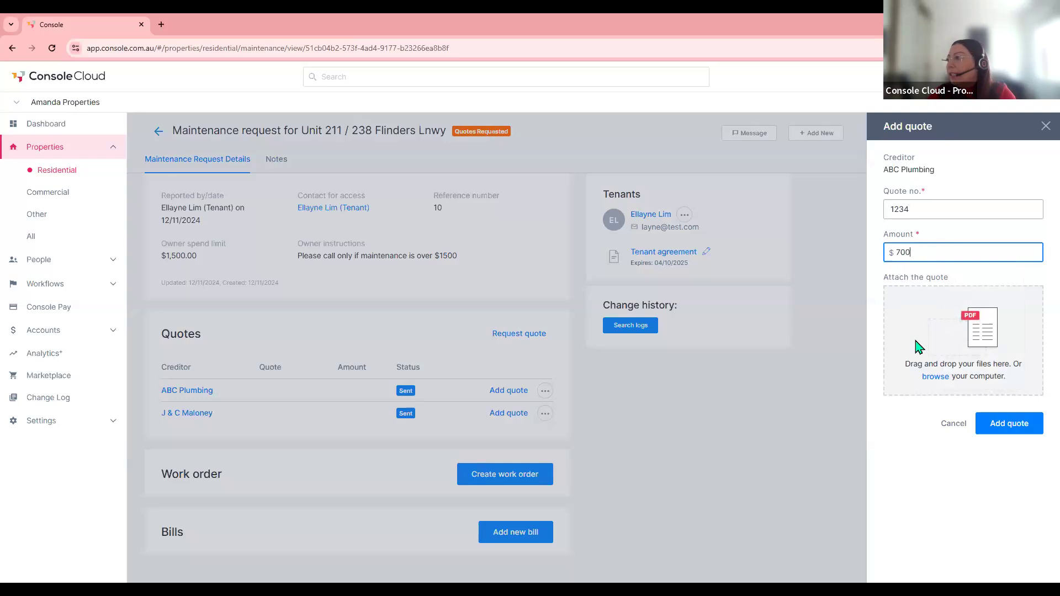
left_click(935, 380)
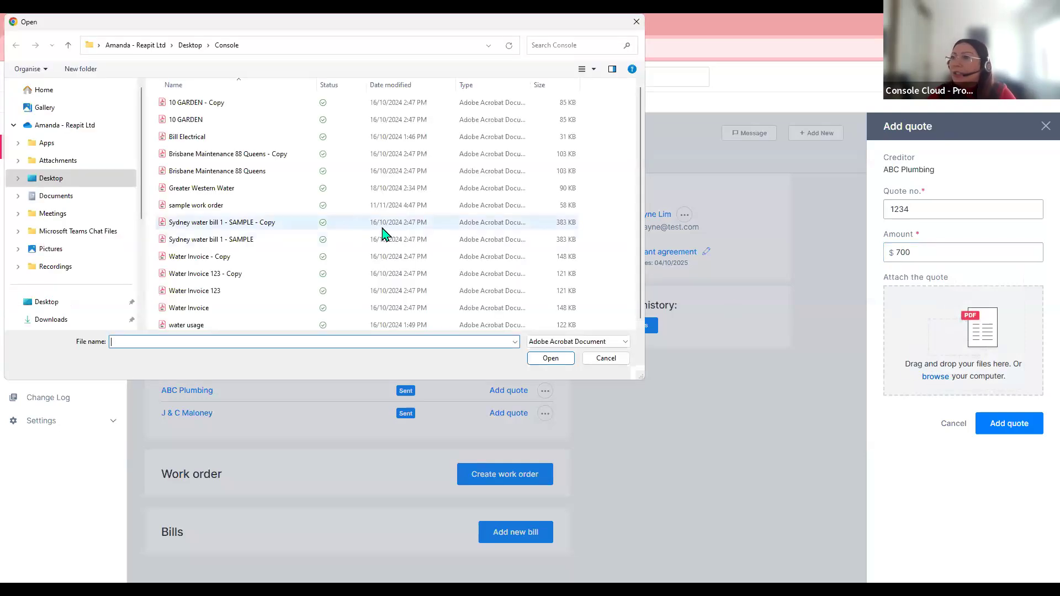
double_click(199, 207)
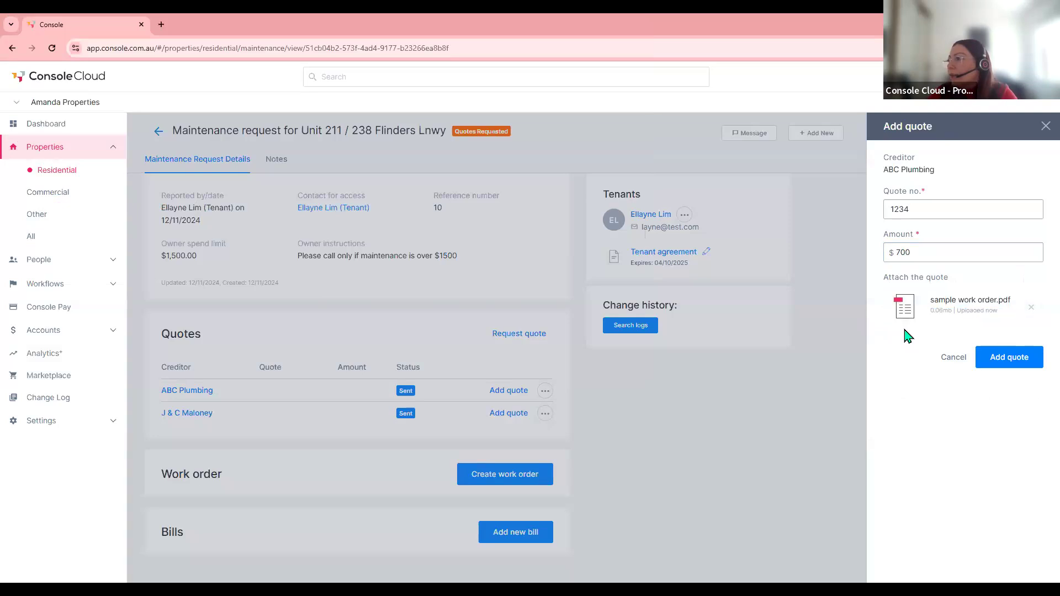
left_click(1018, 362)
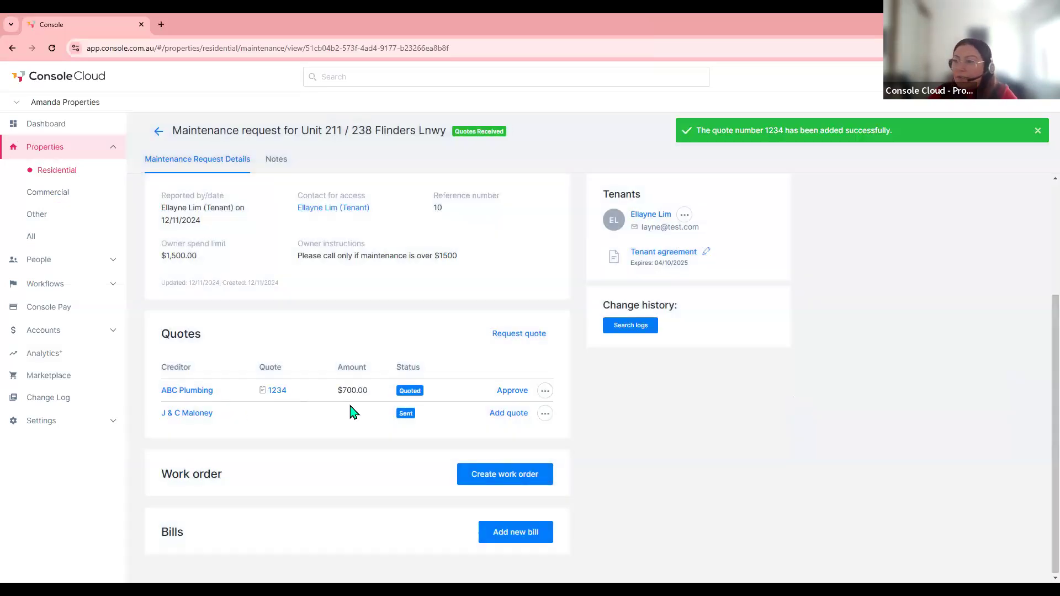
- Add J & C Maloney's quote no. 123434555 for $860 with the sample work order attached
left_click(509, 415)
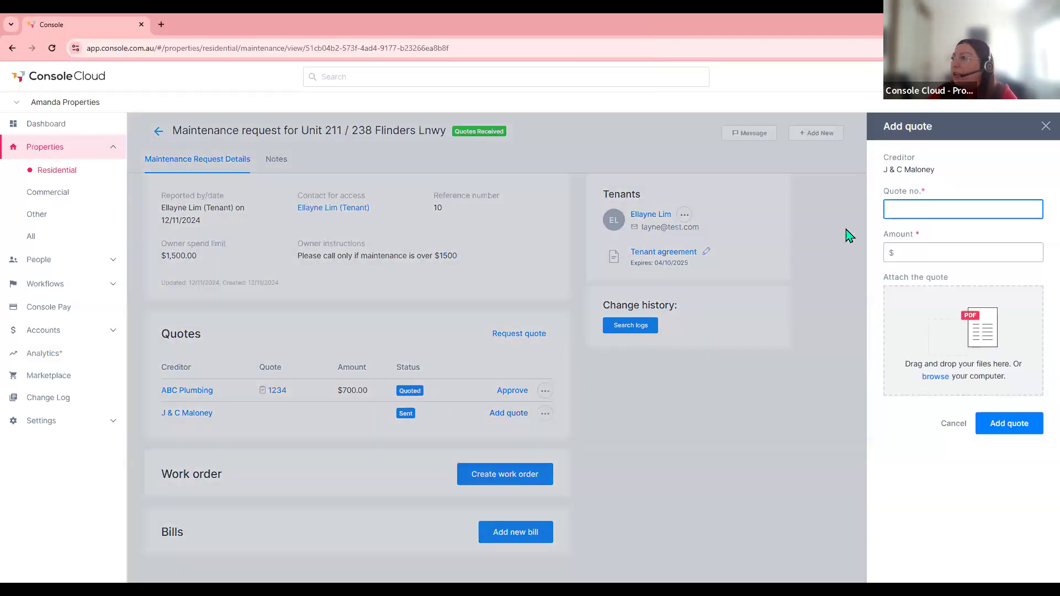
type("123434555")
left_click(923, 253)
type("860")
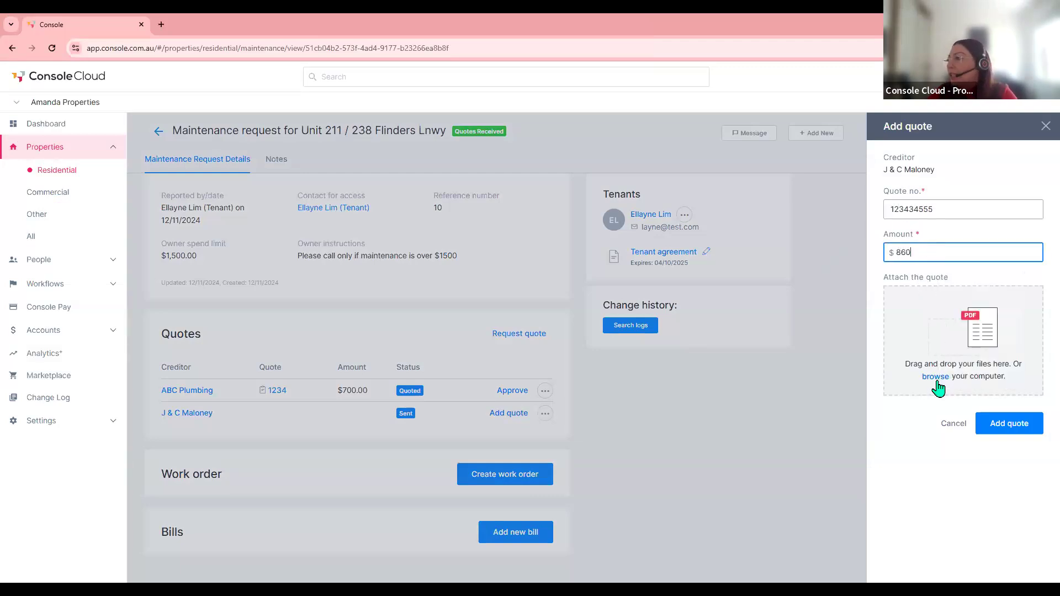
left_click(936, 380)
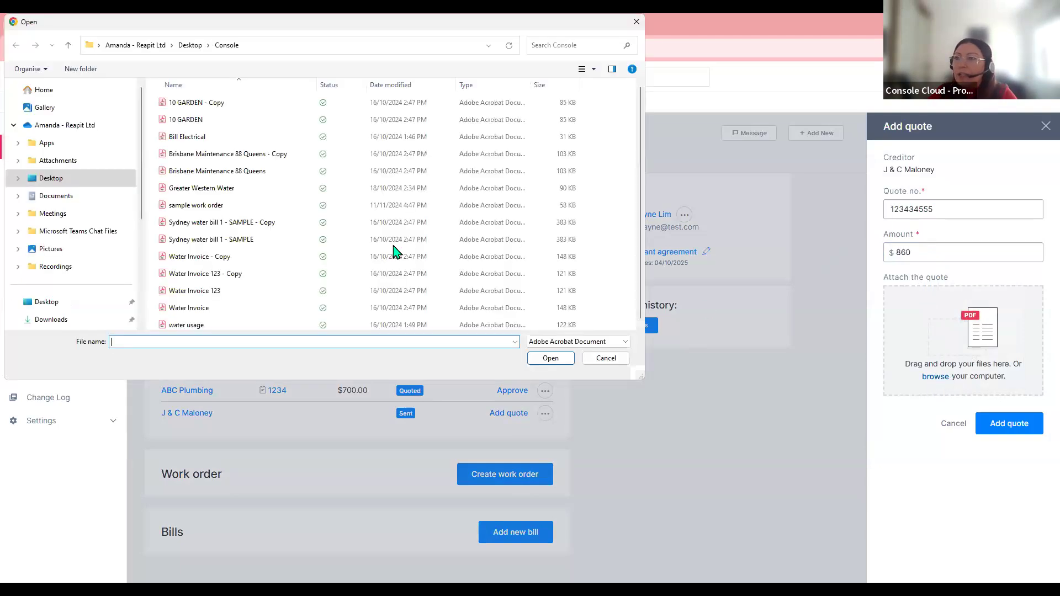
left_click(202, 209)
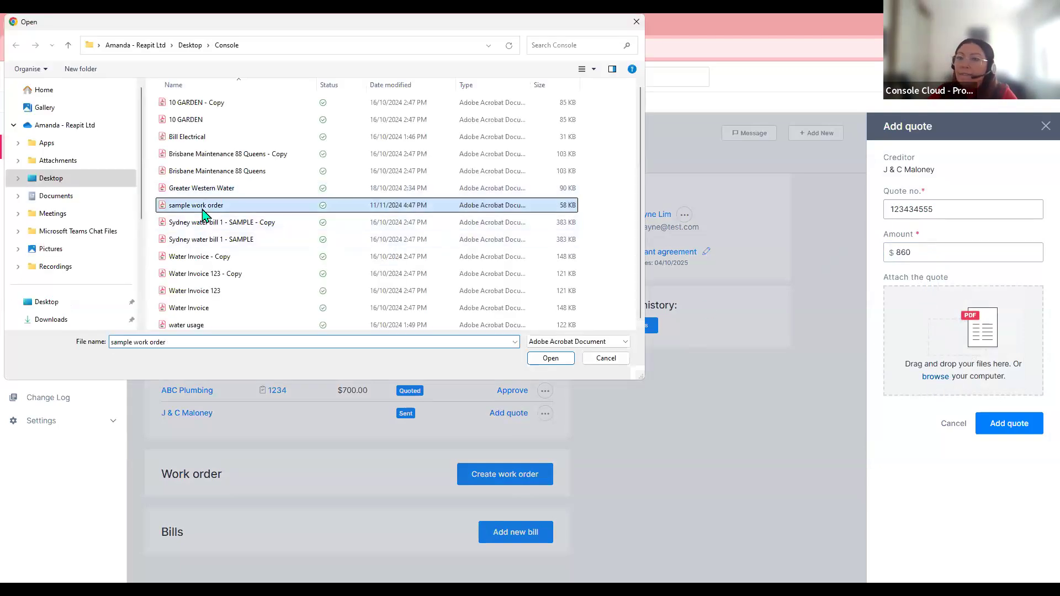
double_click(202, 211)
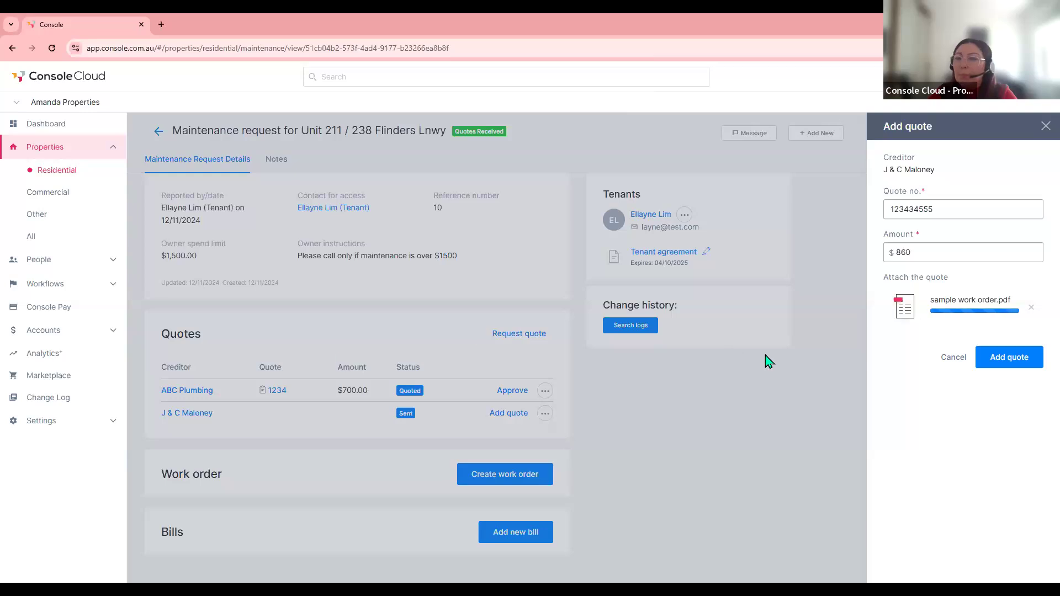
left_click(1021, 362)
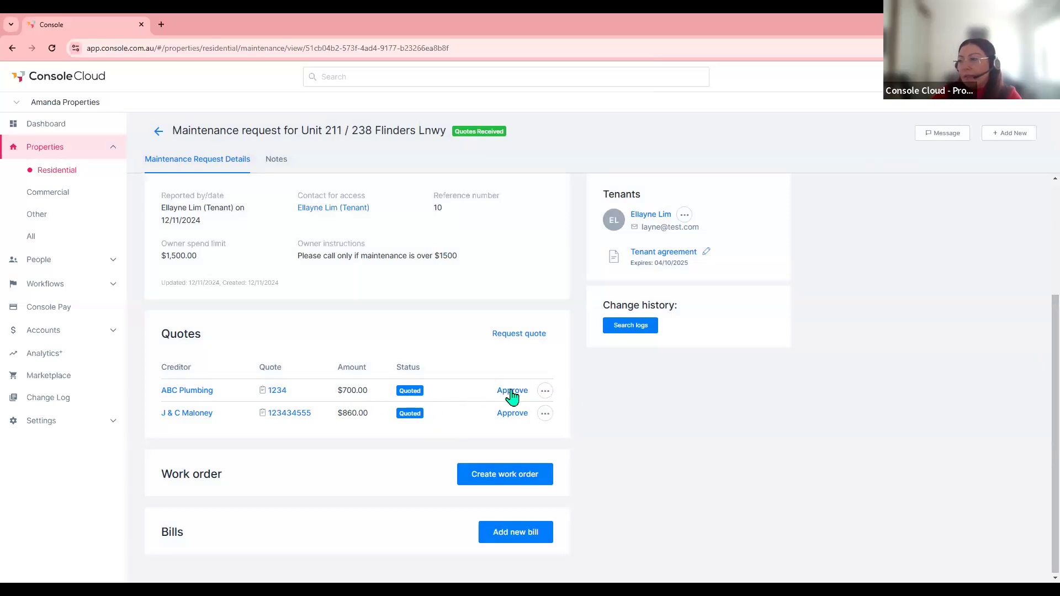
- Approve ABC Plumbing's quote and make the work order urgent, due 19/11/2024
left_click(545, 392)
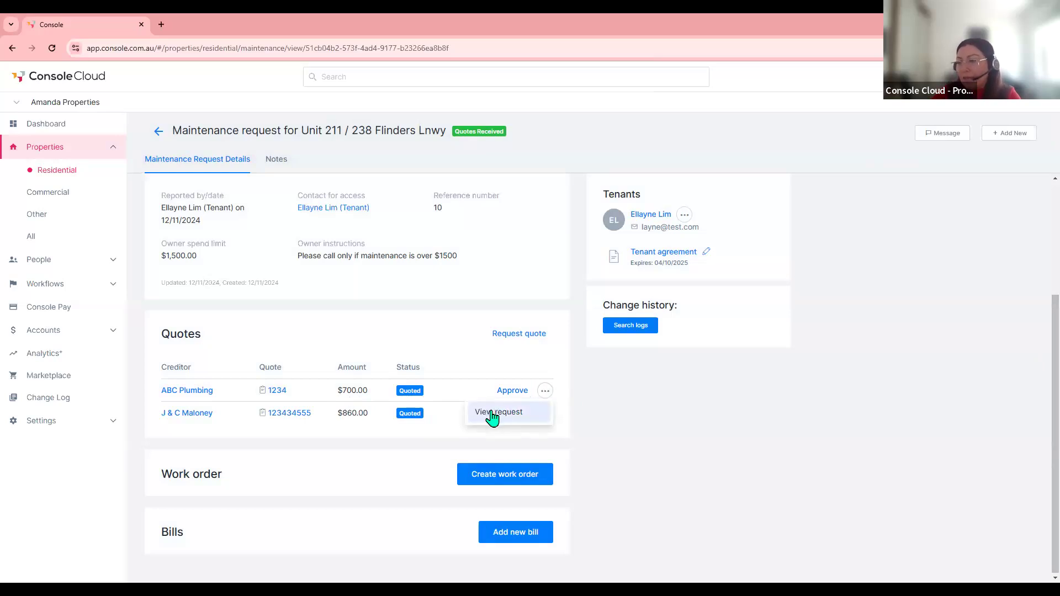
left_click(473, 386)
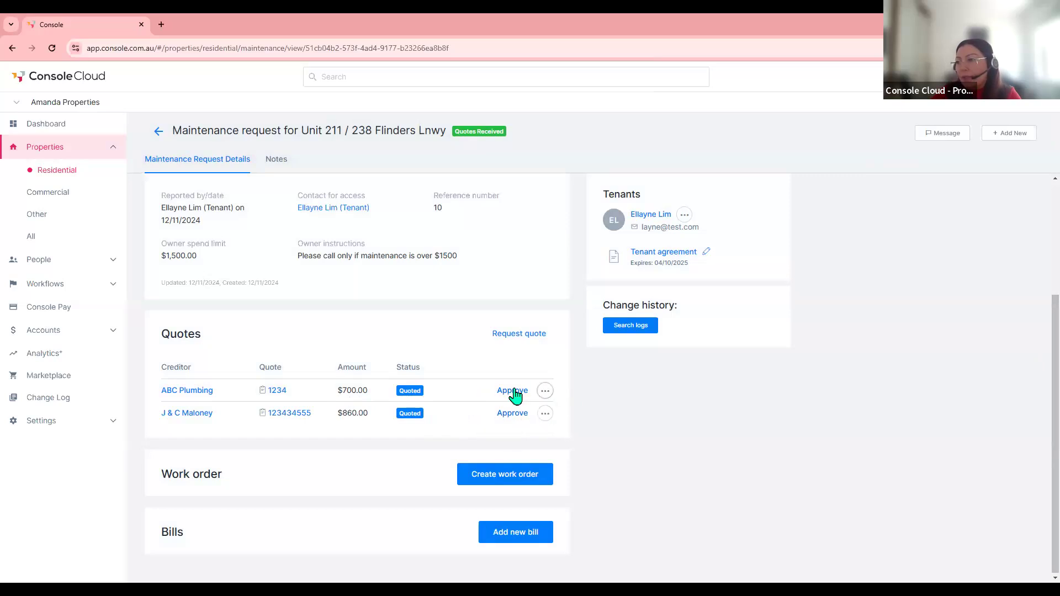
left_click(513, 393)
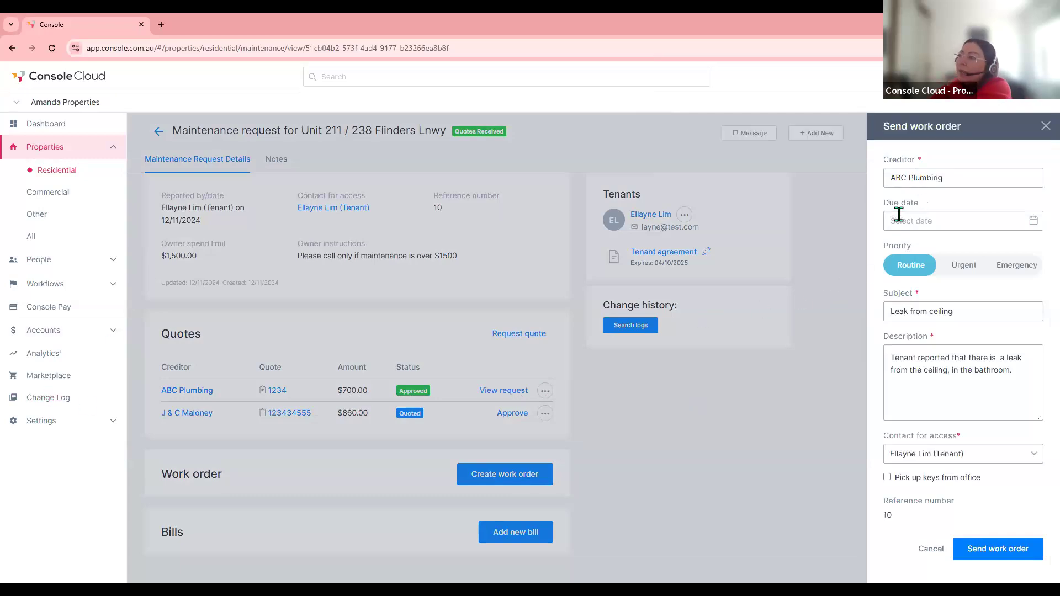
left_click(1031, 224)
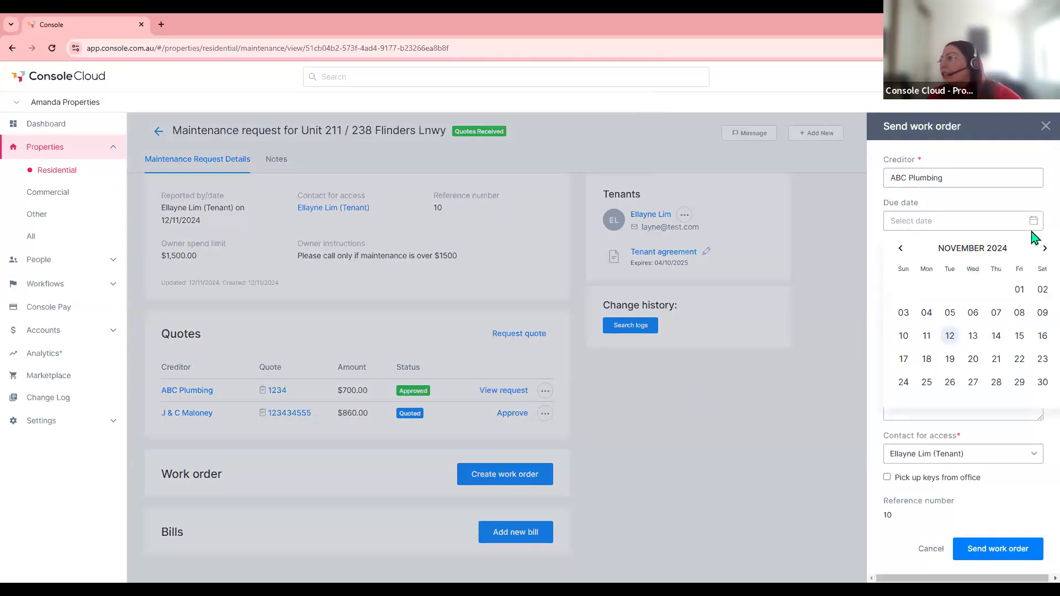
left_click(950, 360)
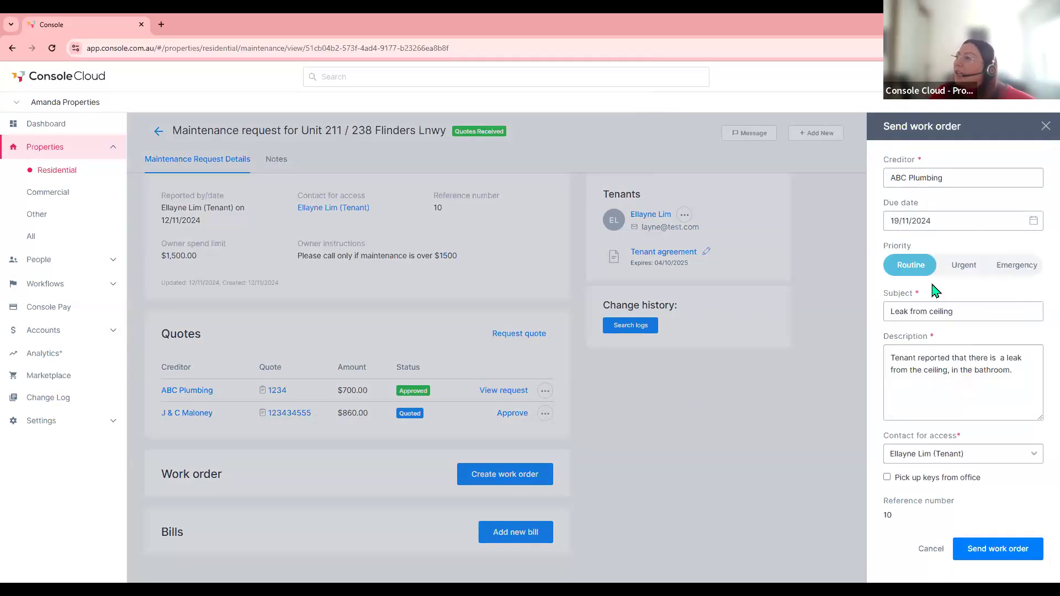
left_click(965, 273)
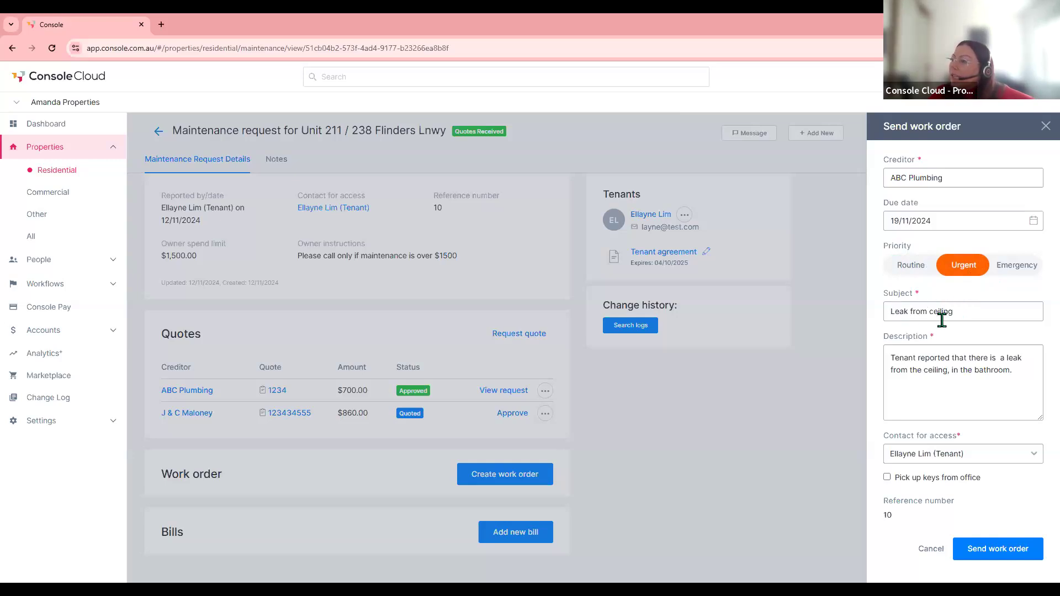
- Set description 'Please go ahead with the quote you have provided.', keep tenant contact, keys from office, send
left_click_drag(1017, 371, 886, 351)
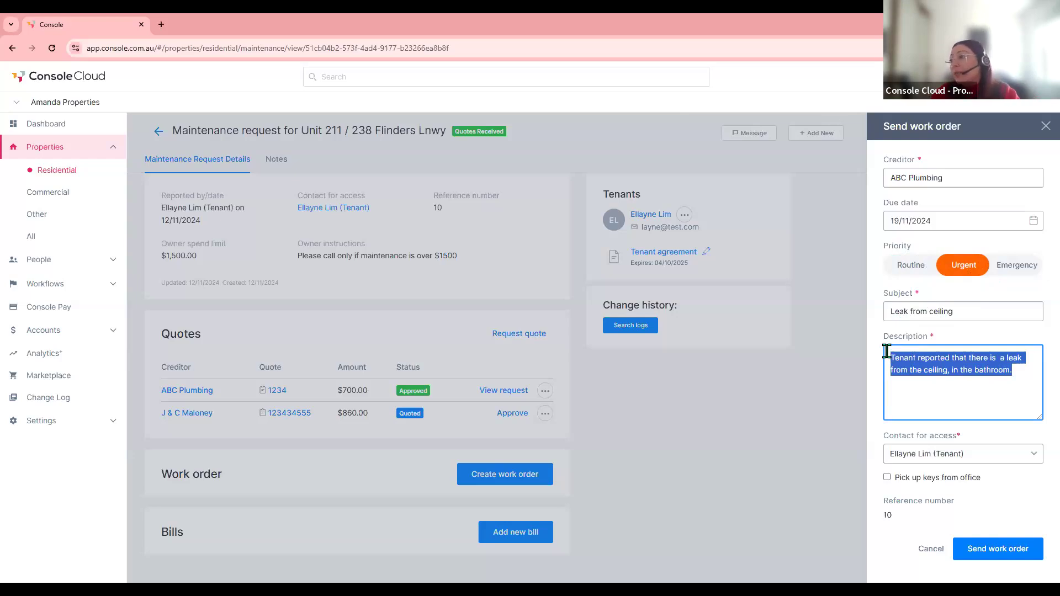
type("Please go ahead with t")
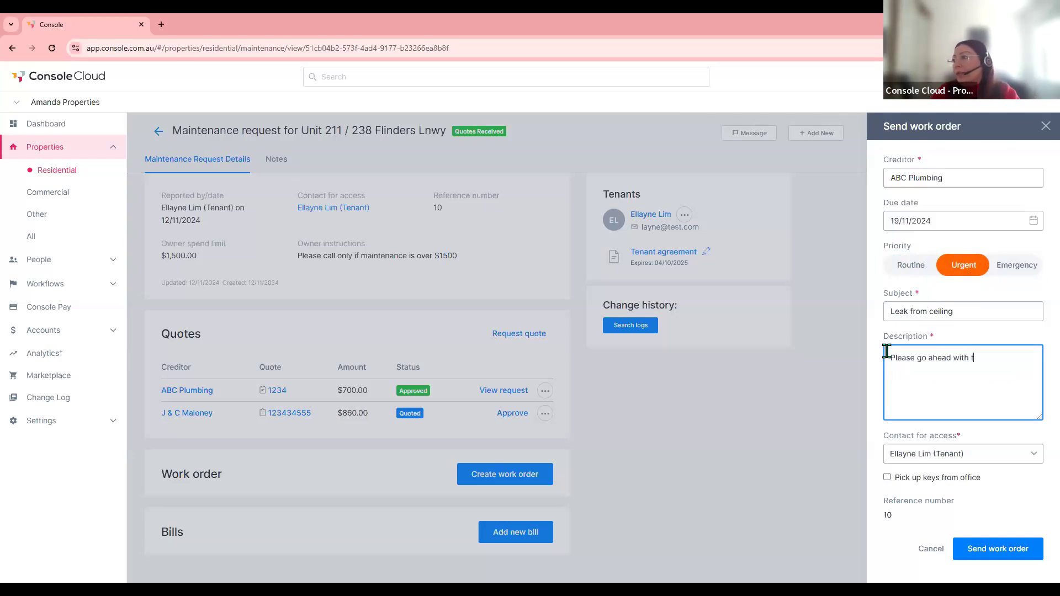
type("he quote y")
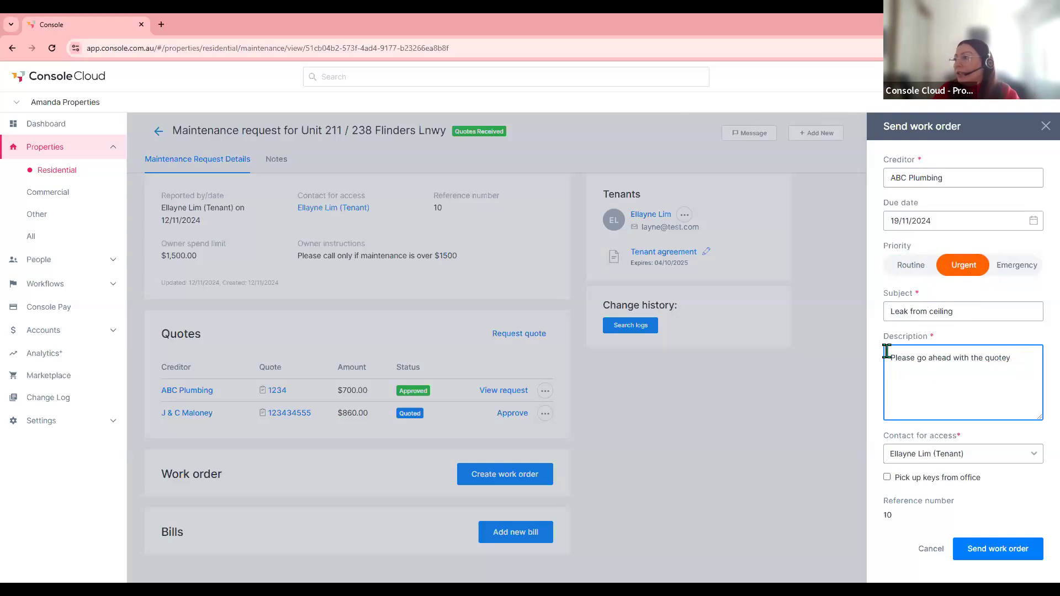
type("ou have provided.")
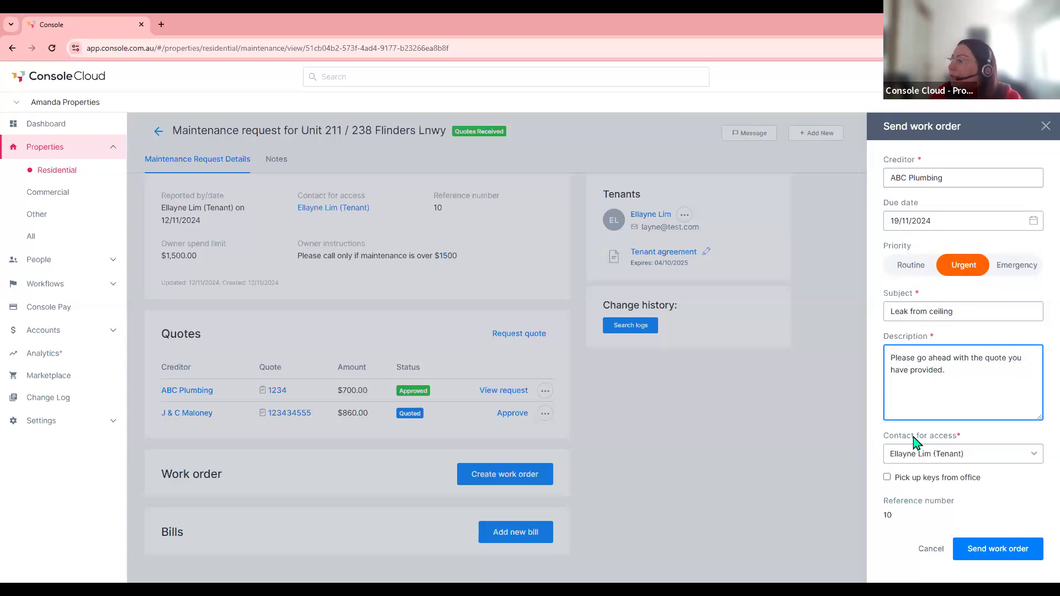
left_click(932, 456)
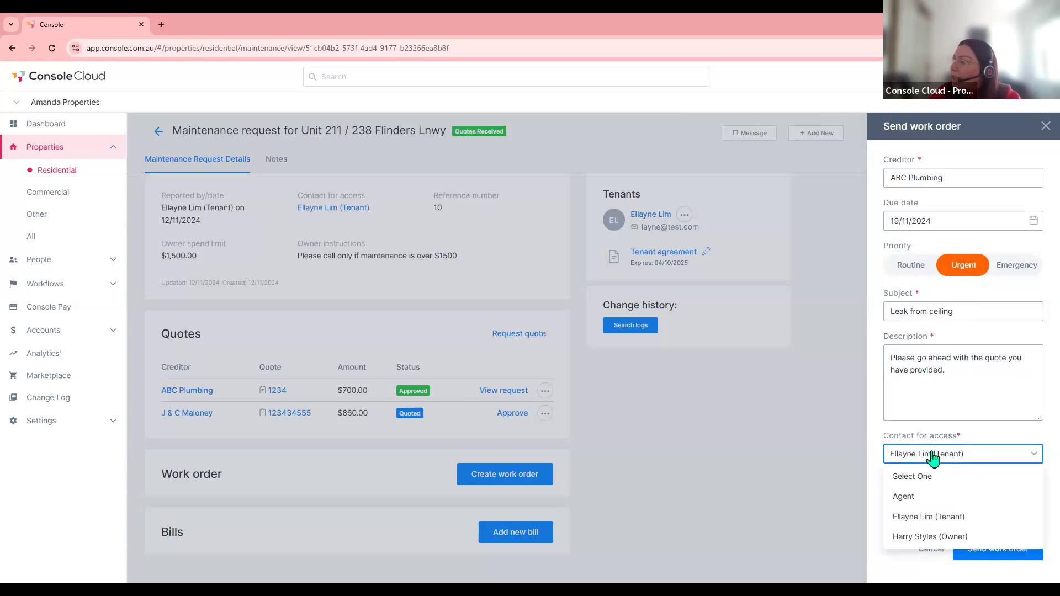
left_click(931, 456)
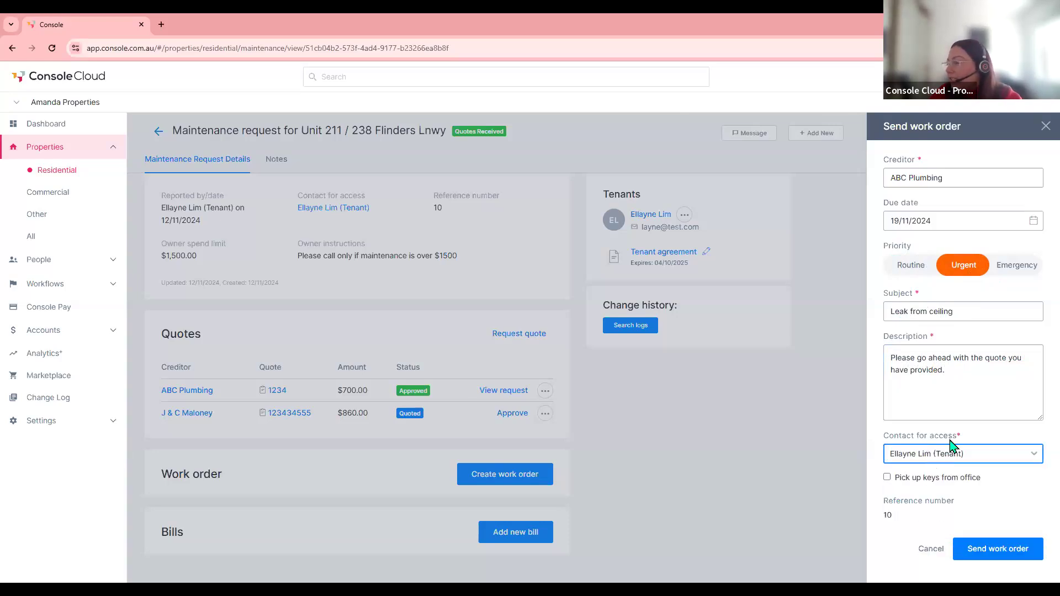
left_click(887, 478)
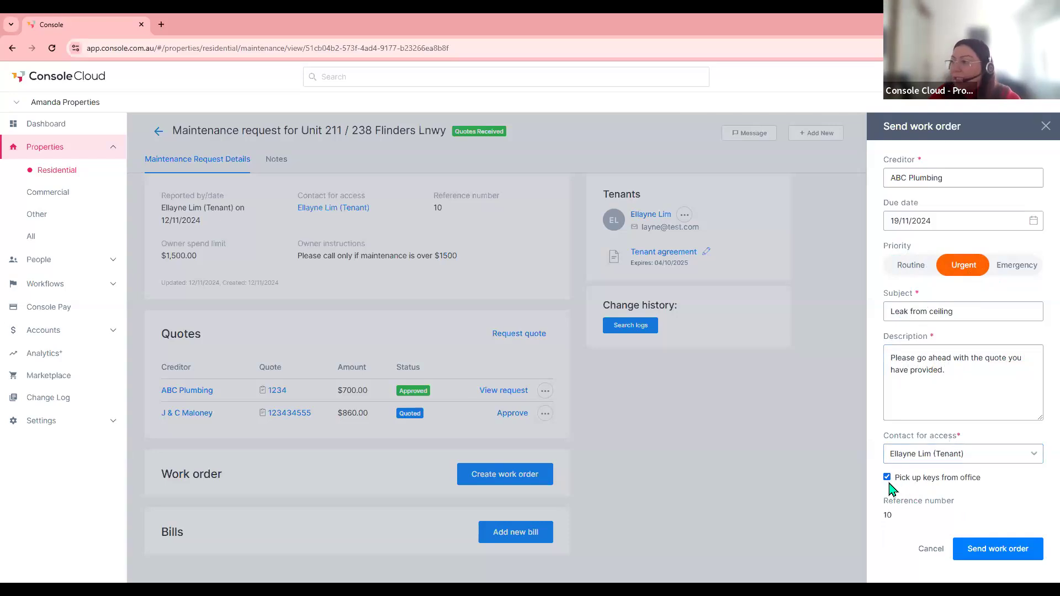
left_click(990, 551)
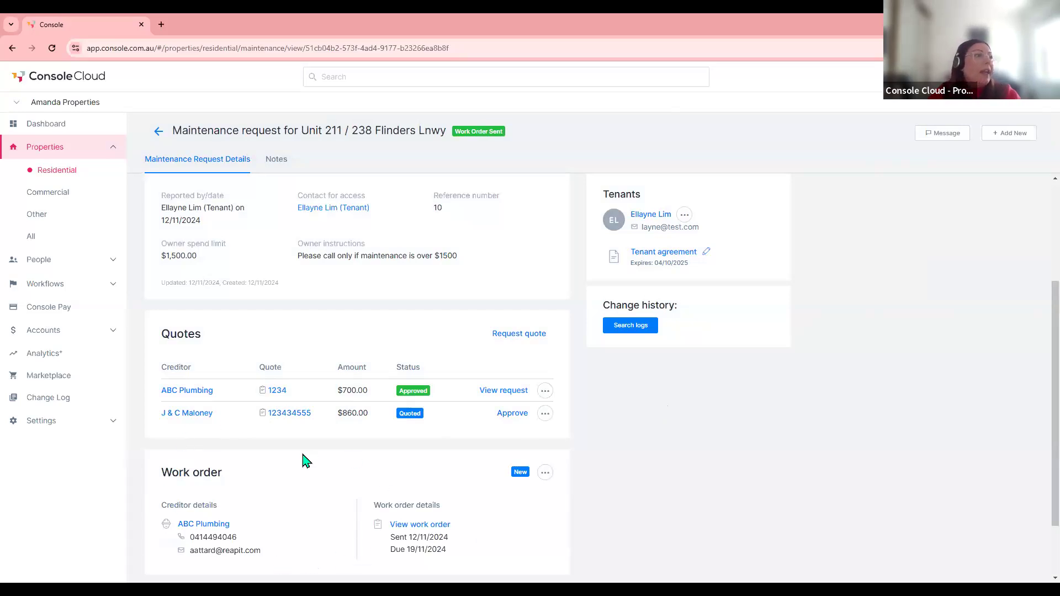
- Revise the work order description to also request checking the leaking tap, and resend it
scroll(306, 461, "down", 1)
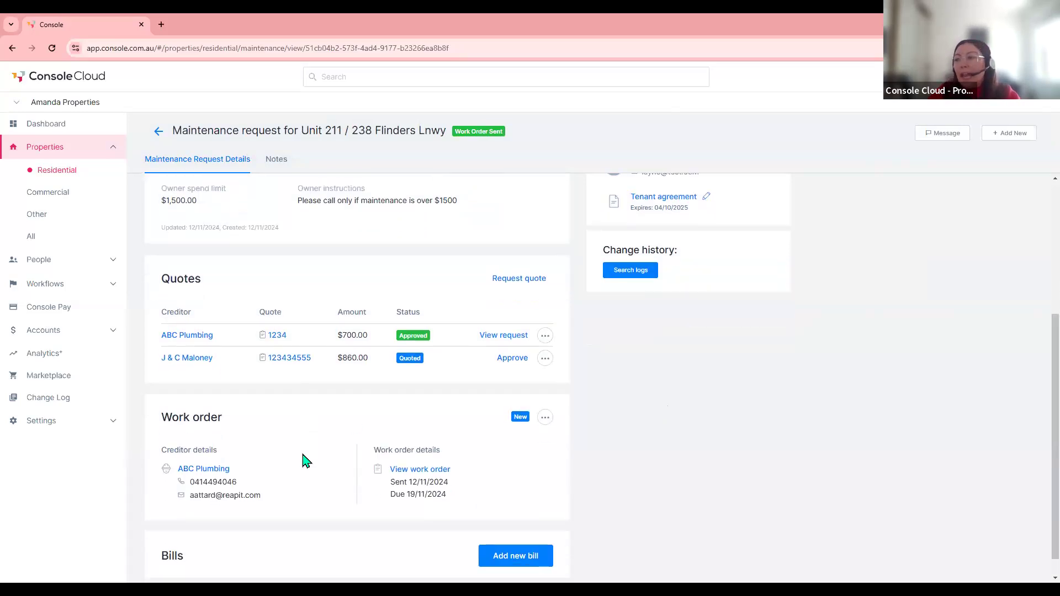
left_click(547, 420)
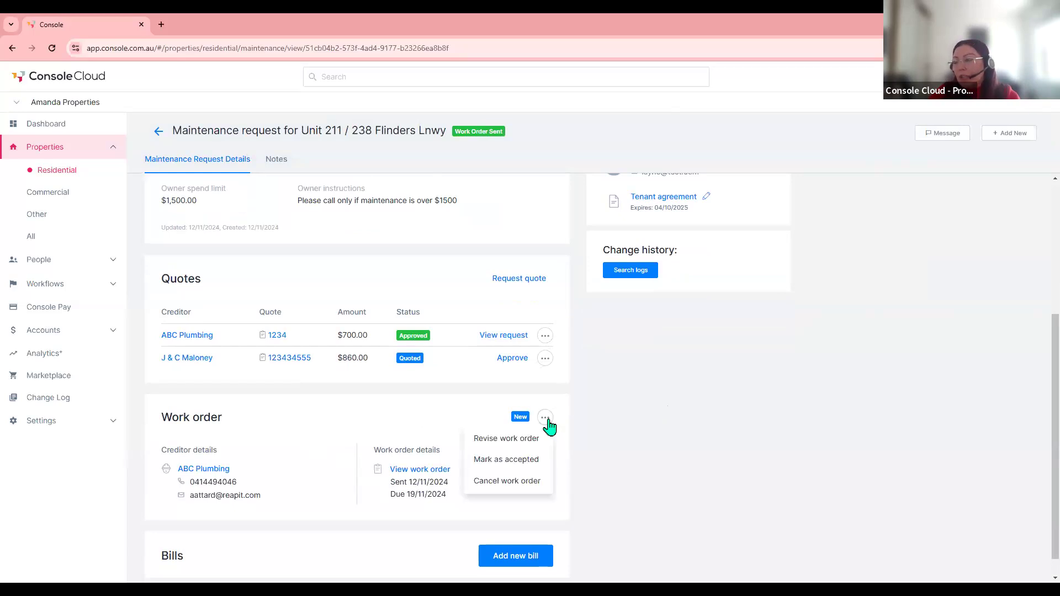
left_click(494, 441)
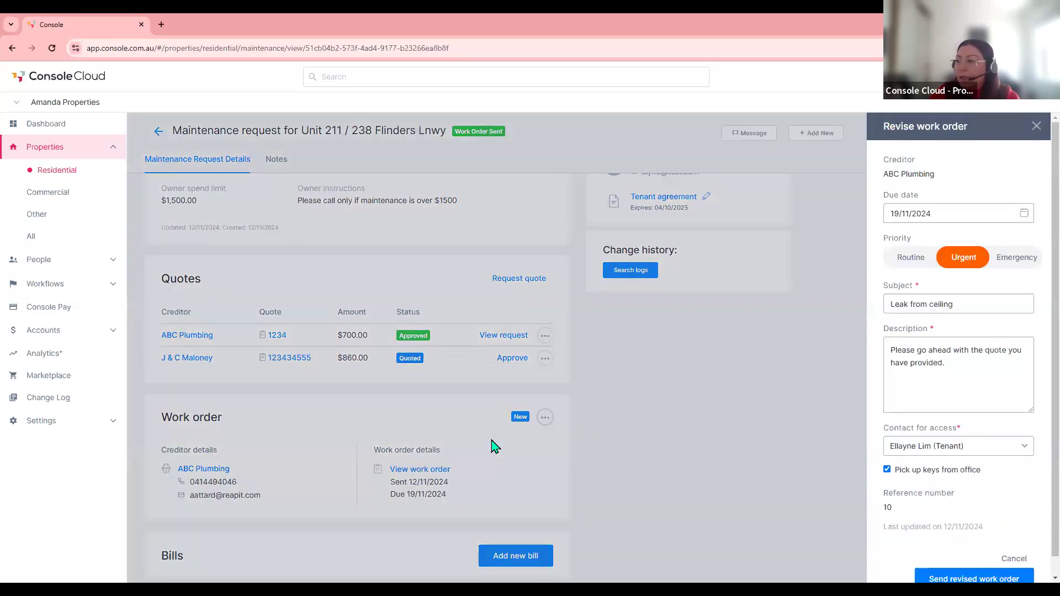
left_click(960, 375)
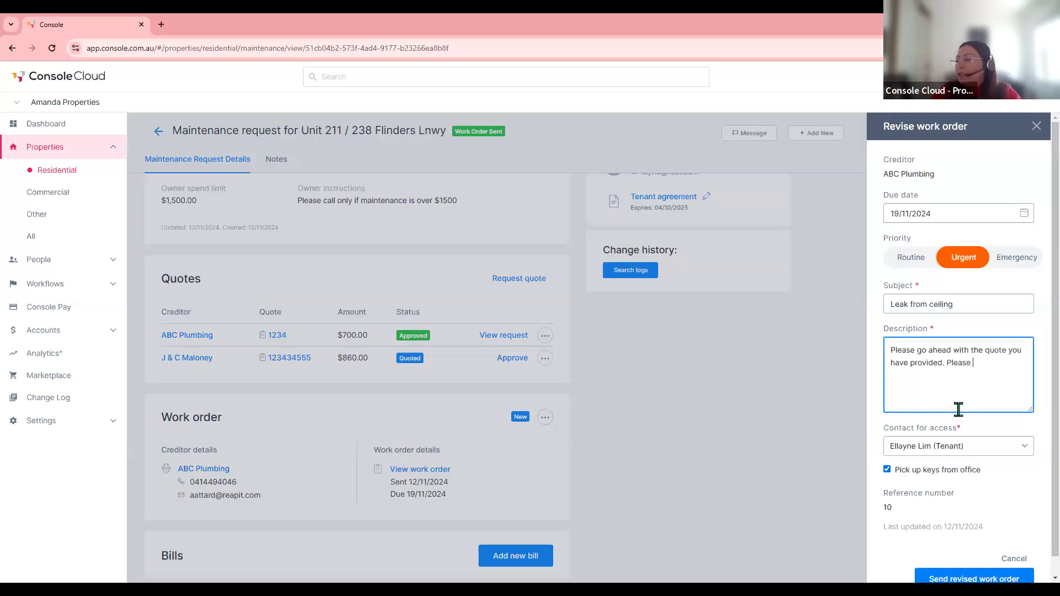
type("aking  tap whilst onsite.")
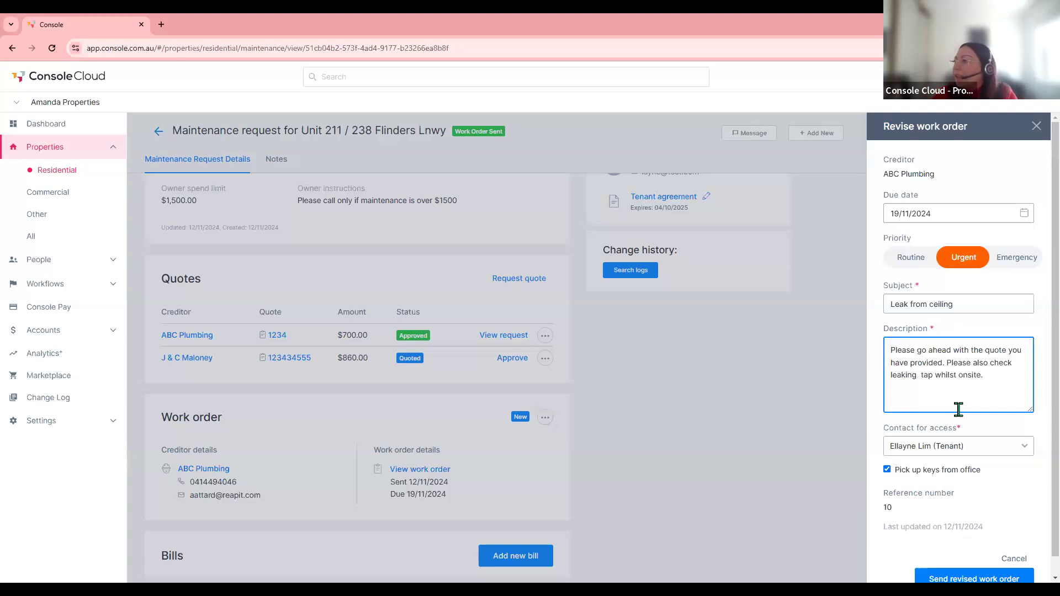
scroll(958, 543, "down", 1)
left_click(954, 561)
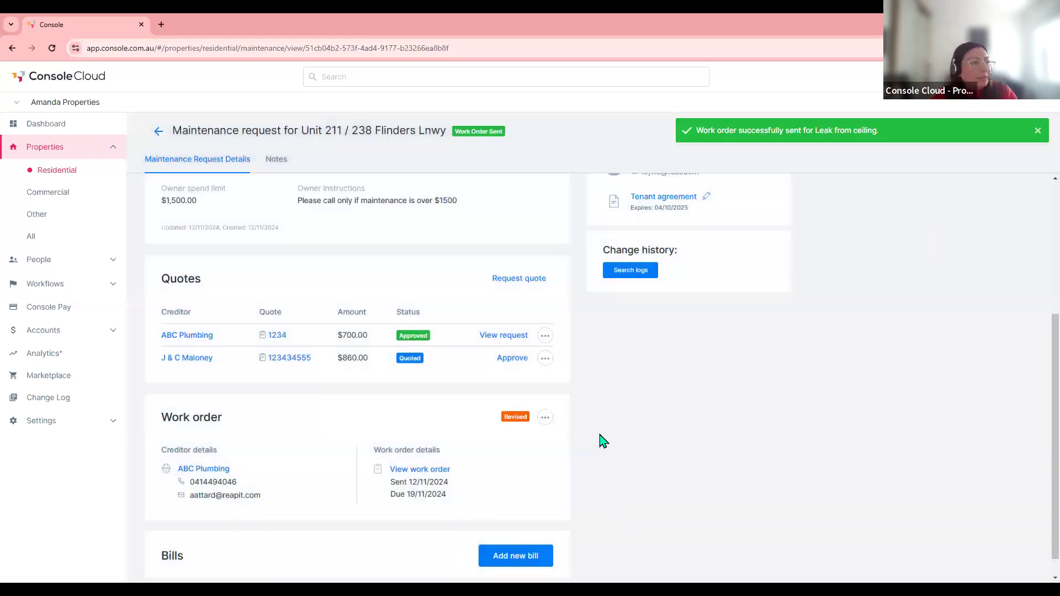
- Mark ABC Plumbing's revised work order as accepted, moving the Unit 211 request to Work In Progress
left_click(545, 420)
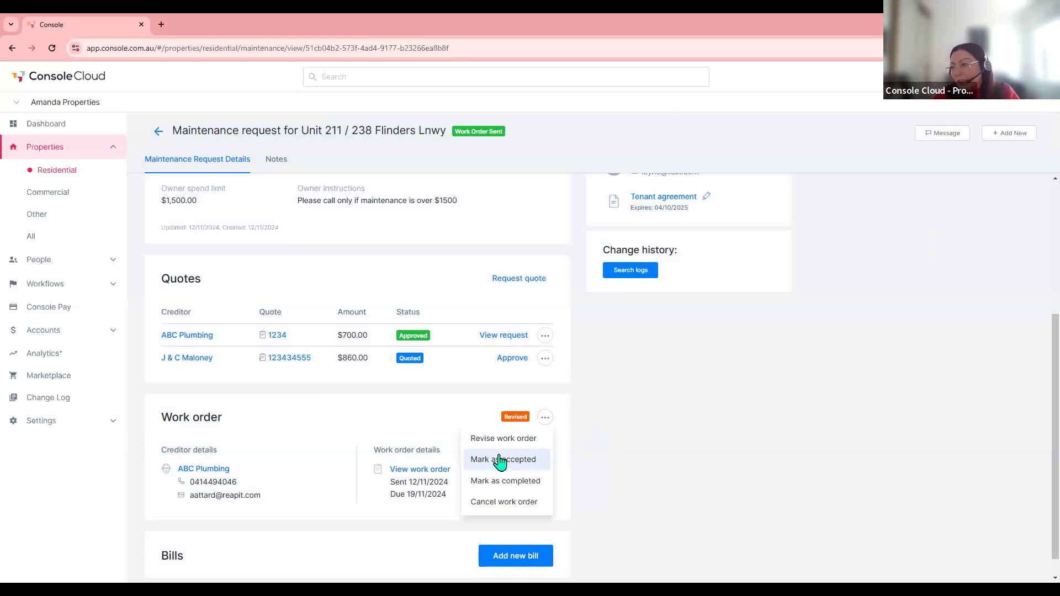
left_click(500, 464)
left_click(544, 418)
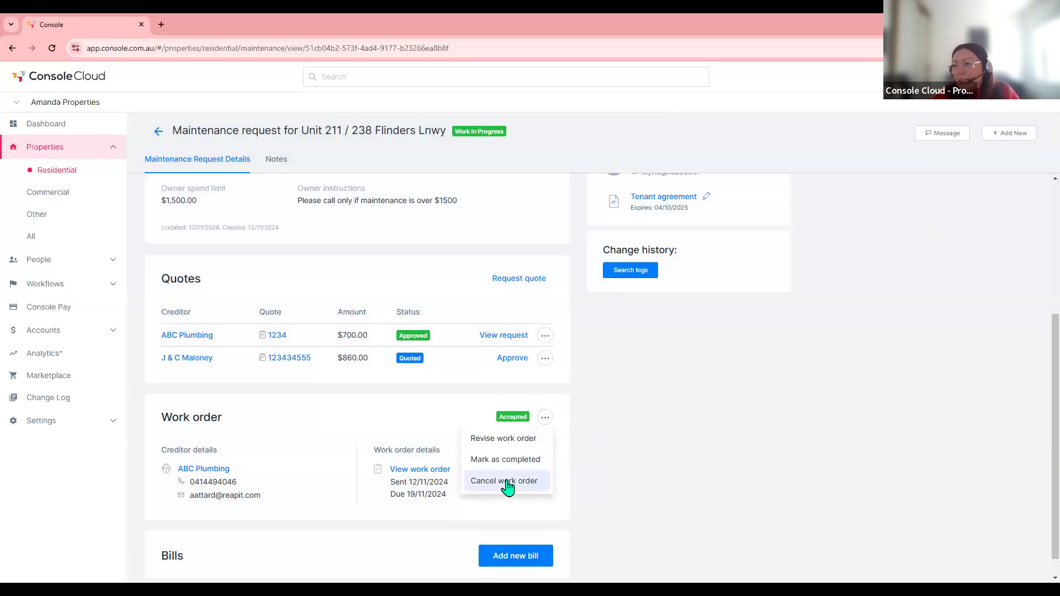
left_click(630, 457)
scroll(633, 457, "up", 2)
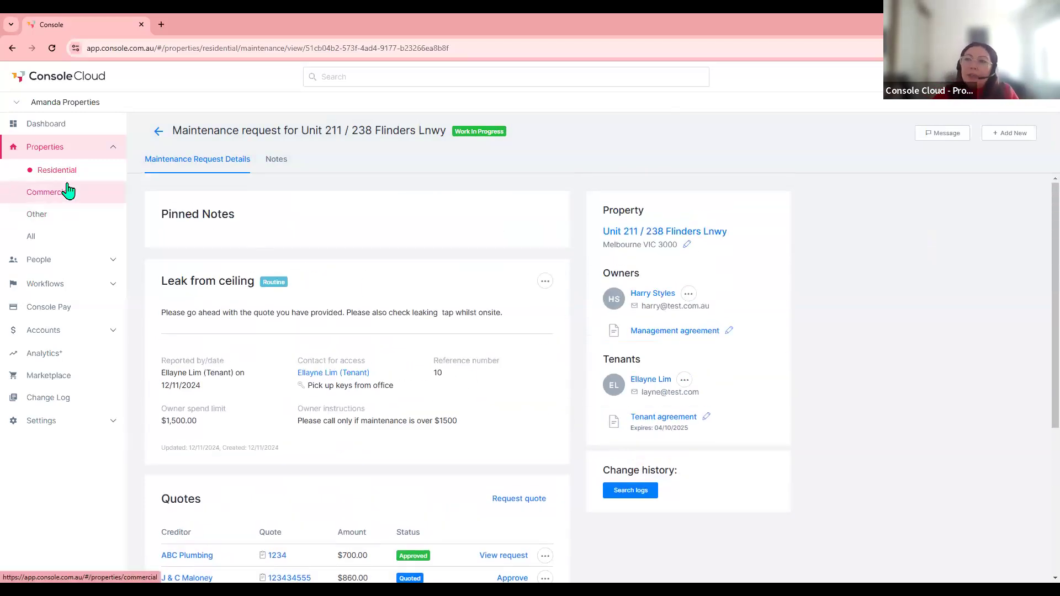
left_click(159, 132)
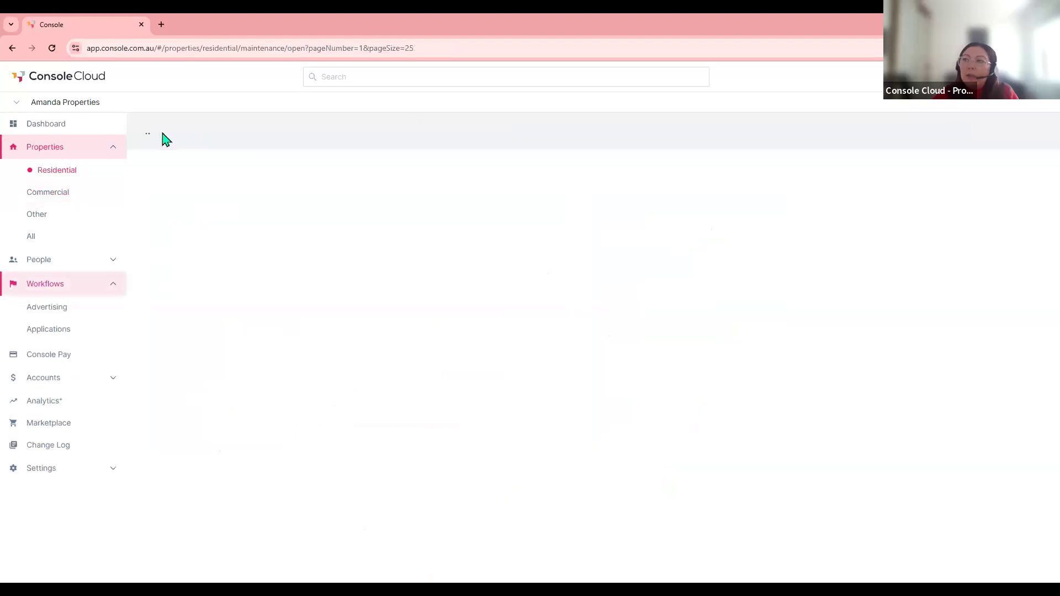
left_click(52, 48)
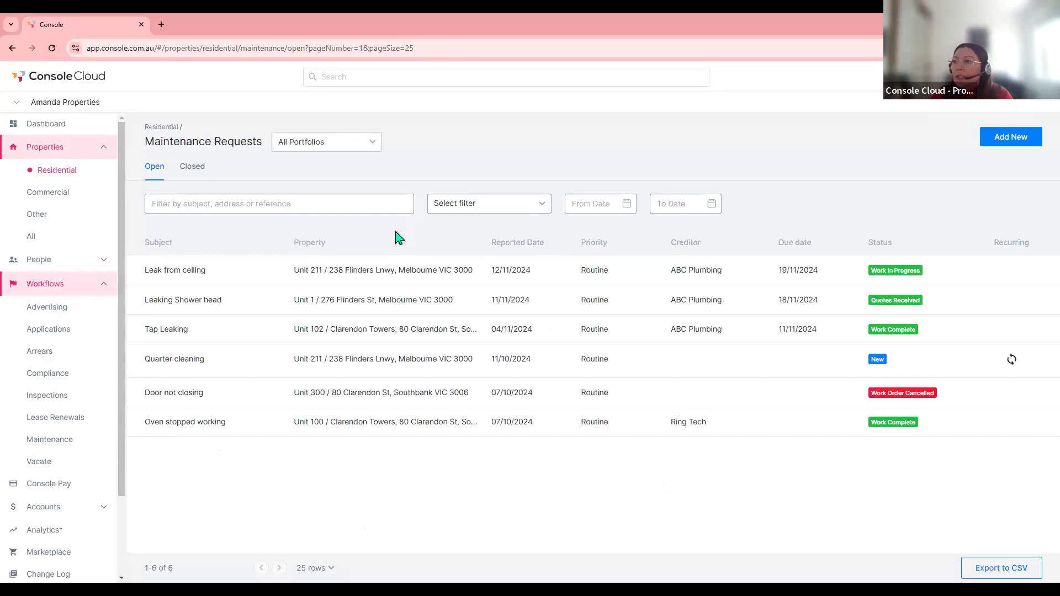
left_click(475, 211)
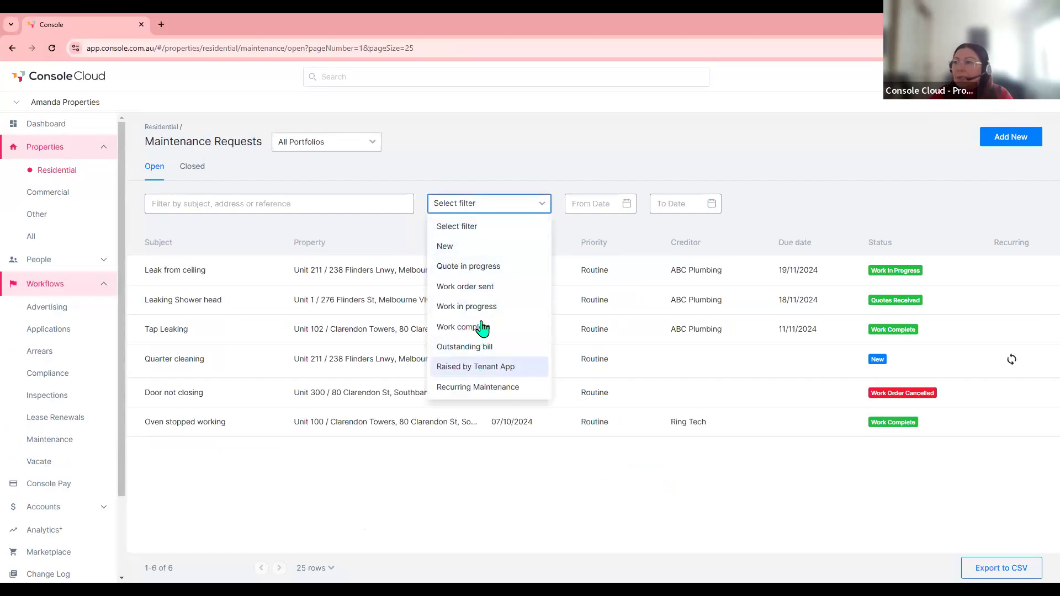
left_click(451, 202)
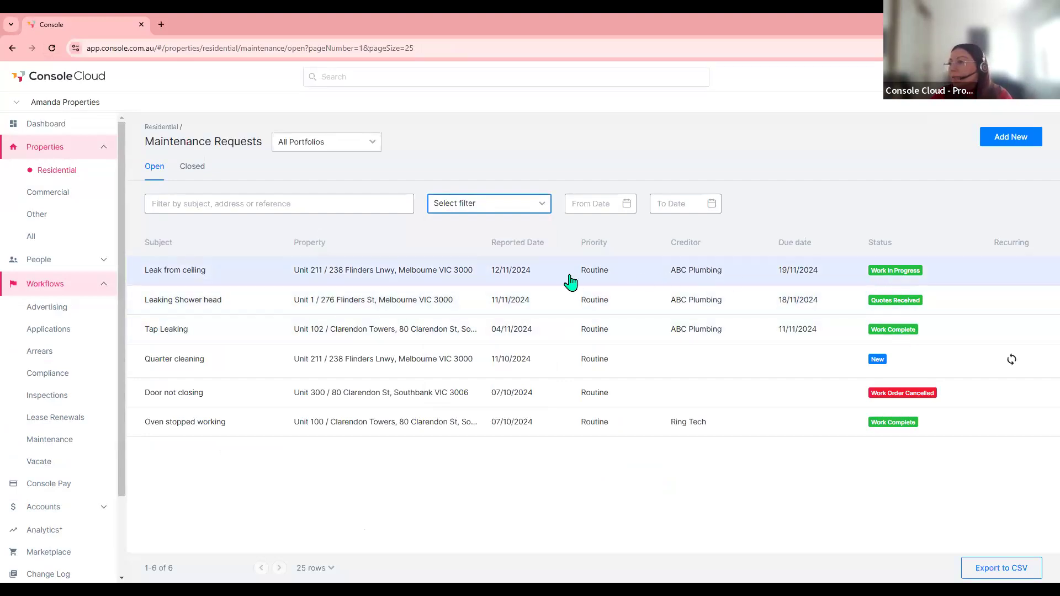
left_click(319, 274)
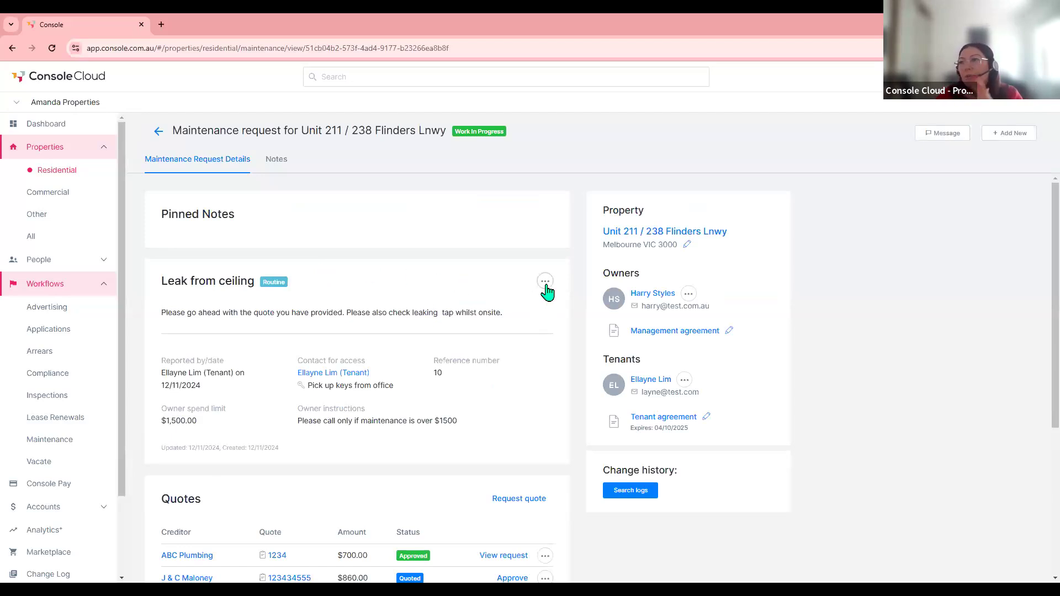
left_click(545, 282)
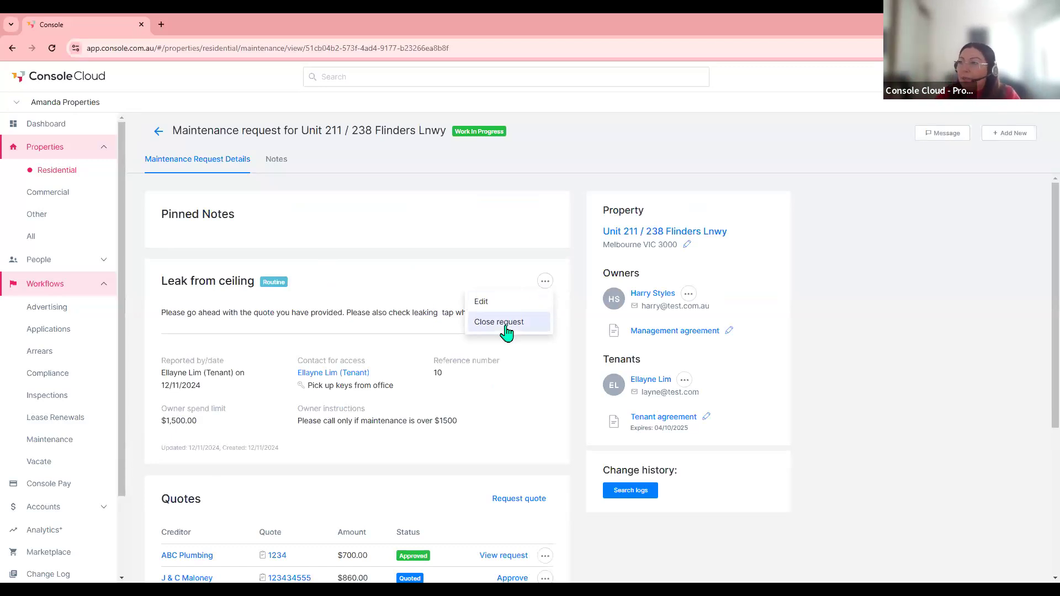
left_click(158, 132)
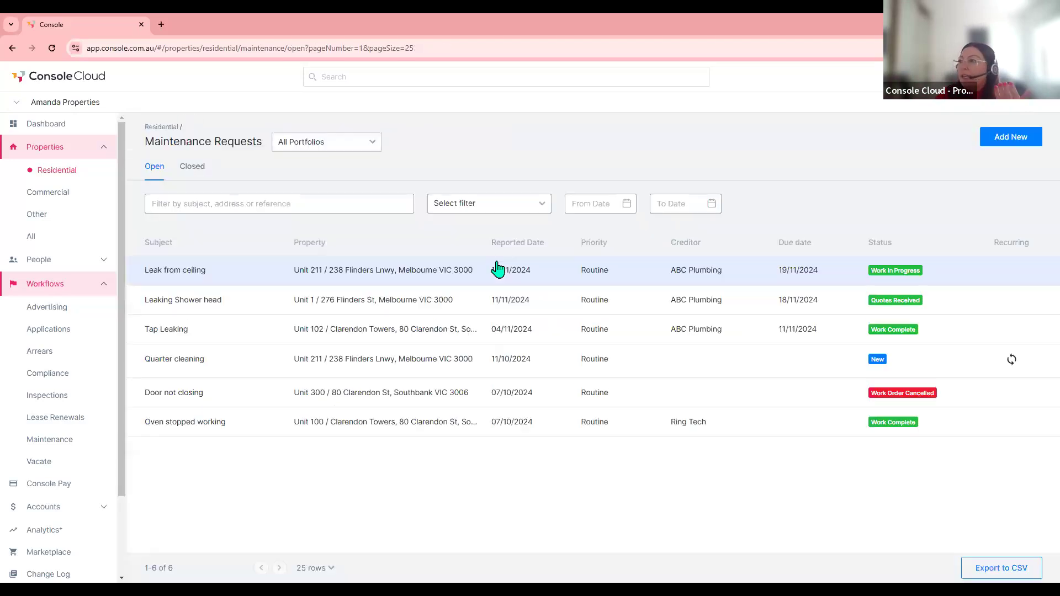
- Close the Quarter cleaning request, citing lost management no longer needing it, and return to the list
left_click(356, 365)
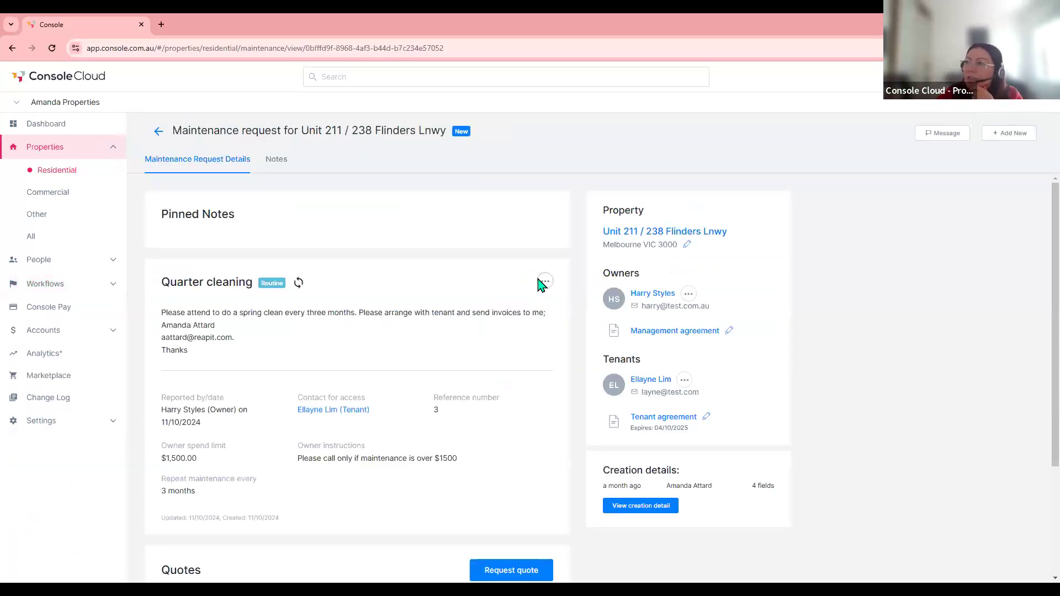
left_click(542, 283)
left_click(508, 323)
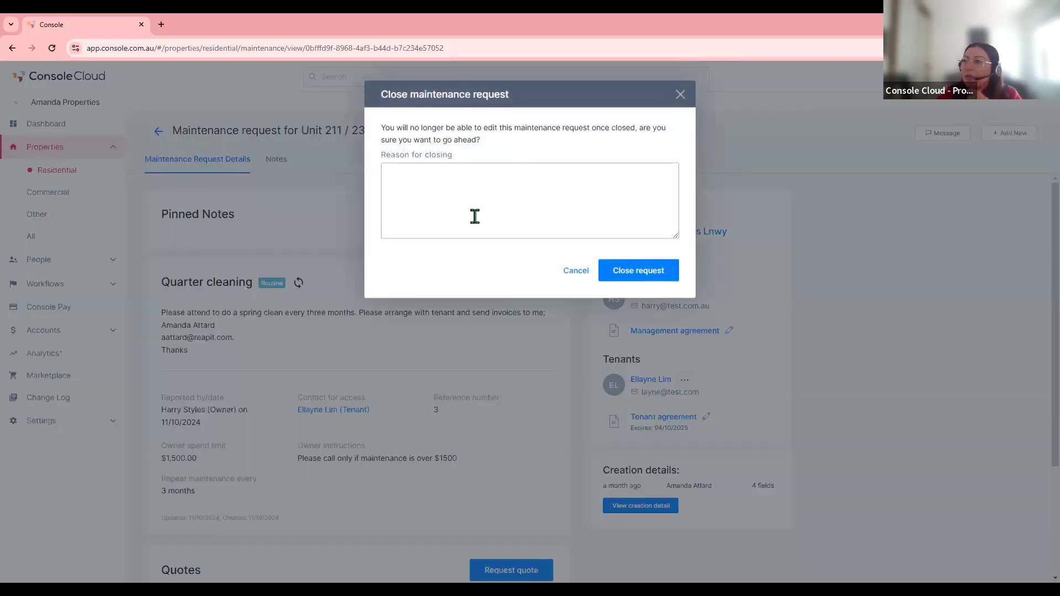
left_click(473, 215)
type("Lost manageme")
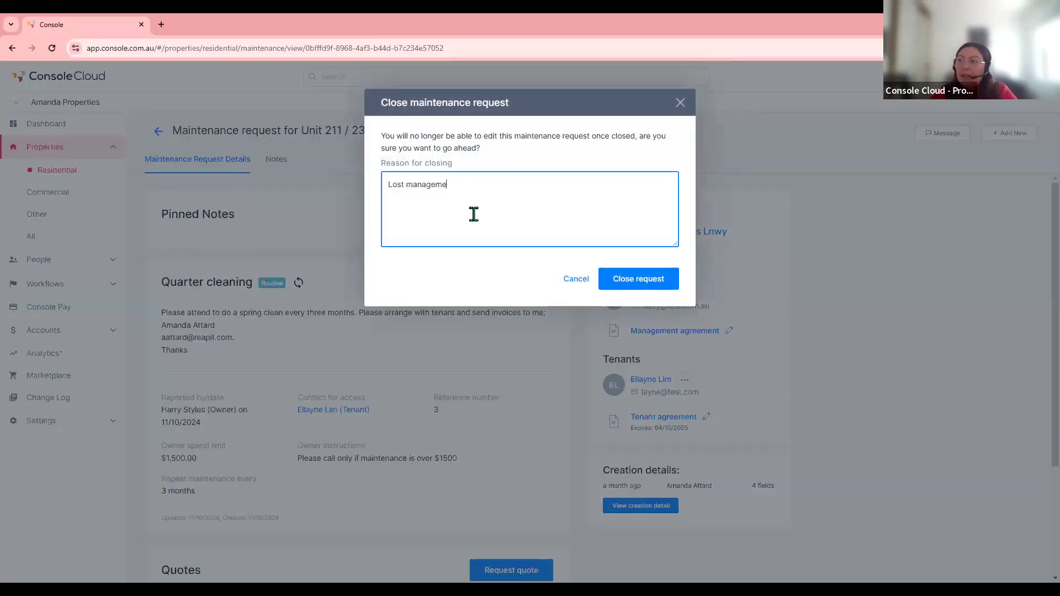
type("nt no longer needing to compelte")
key("BackSpace")
key("BackSpace")
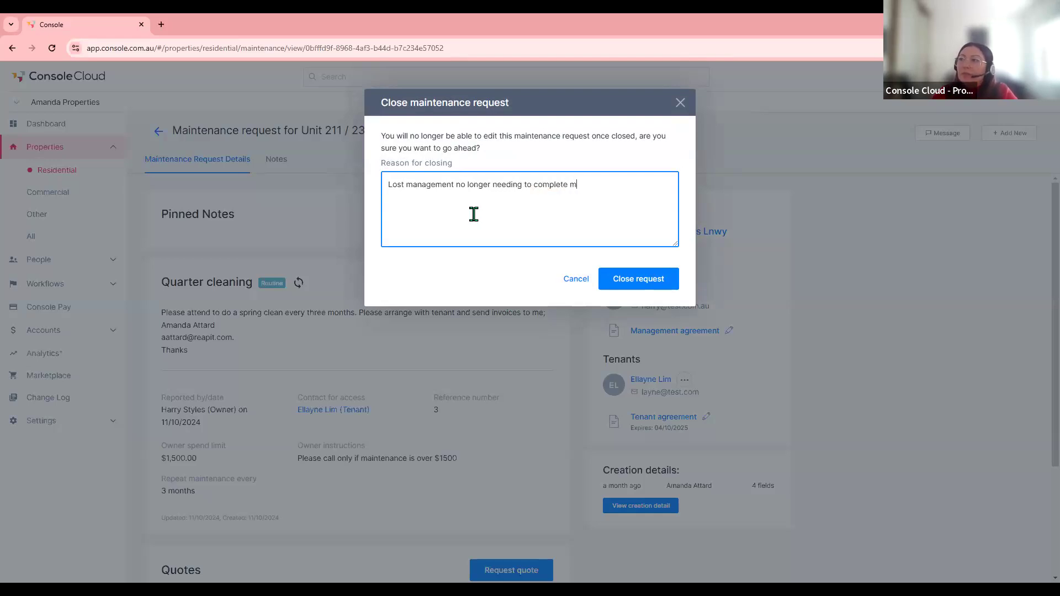
type("tenance")
left_click(667, 279)
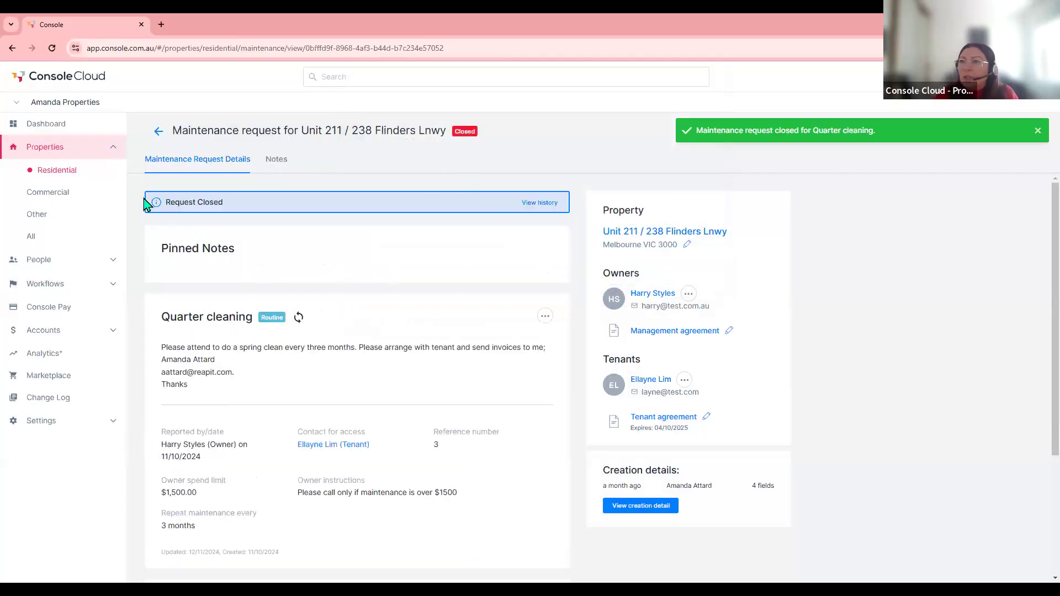
left_click(156, 134)
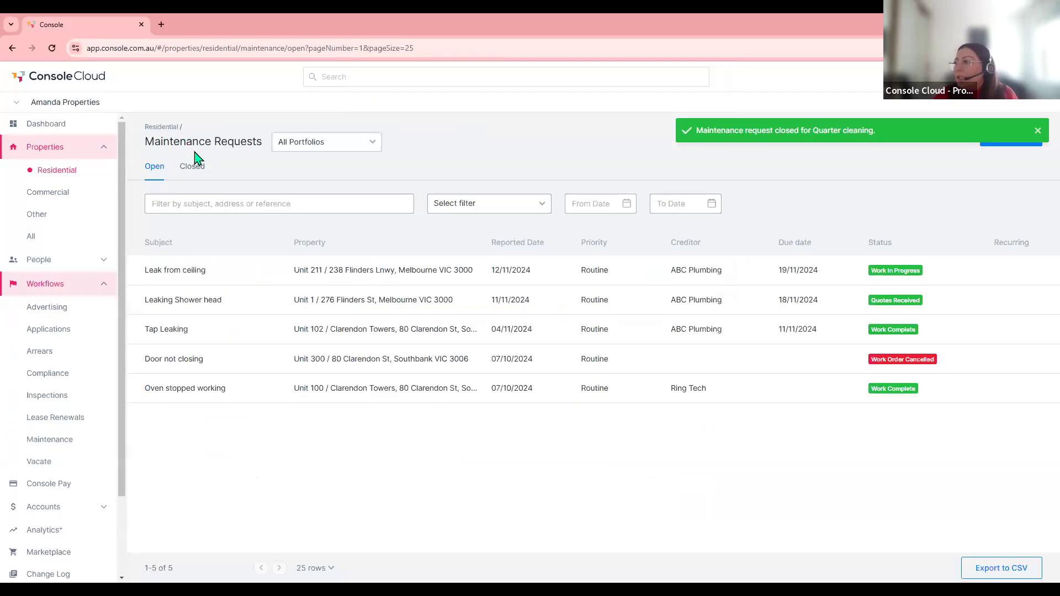
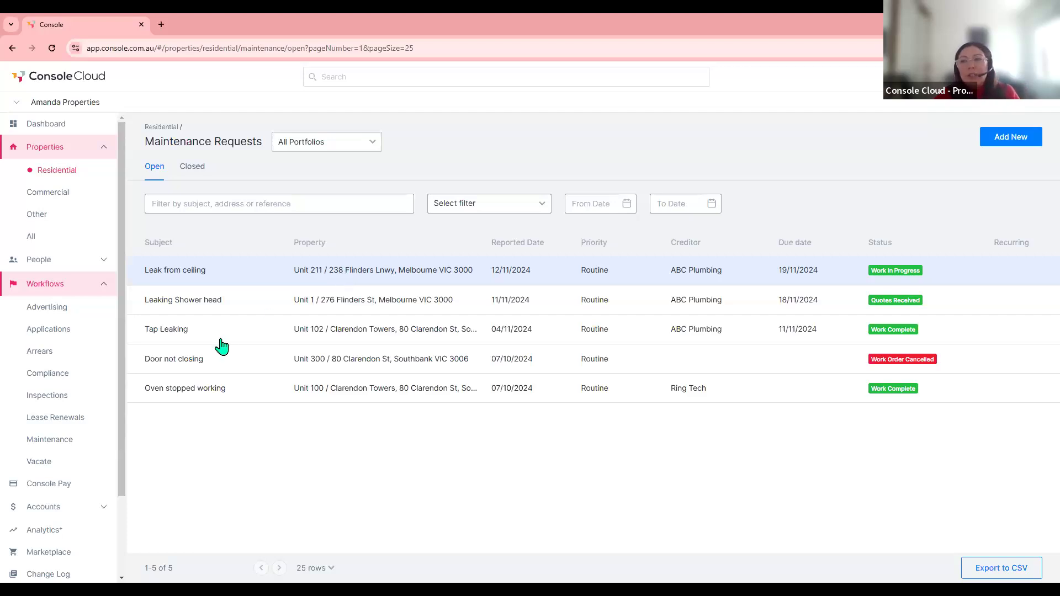
- Go to Accounts > Bills, which lists 4 new bills, 3 overdue and 3 not on-charged
scroll(95, 344, "down", 2)
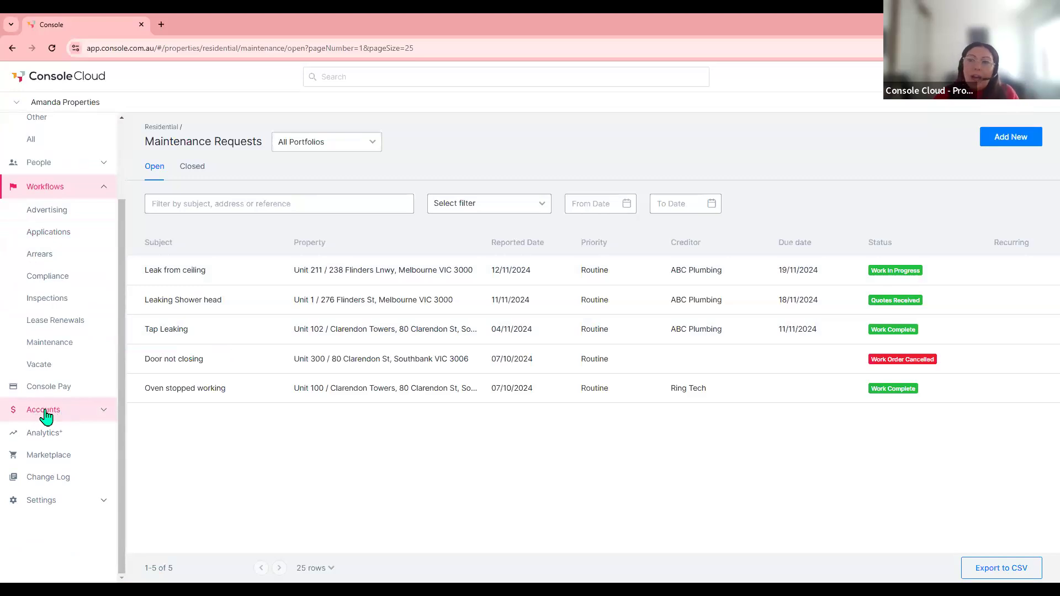
left_click(46, 417)
scroll(44, 415, "down", 2)
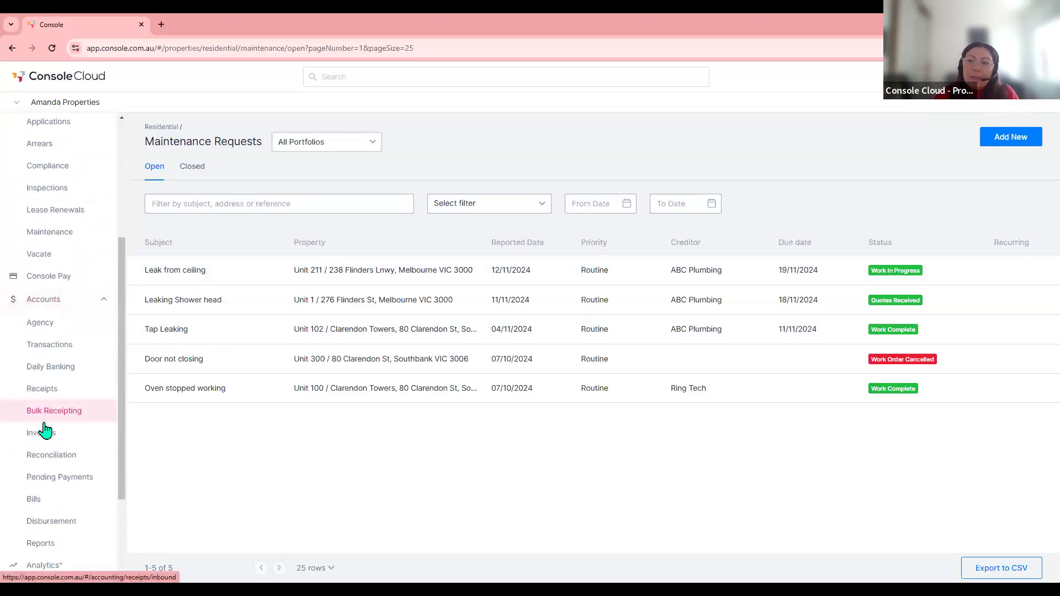
left_click(36, 501)
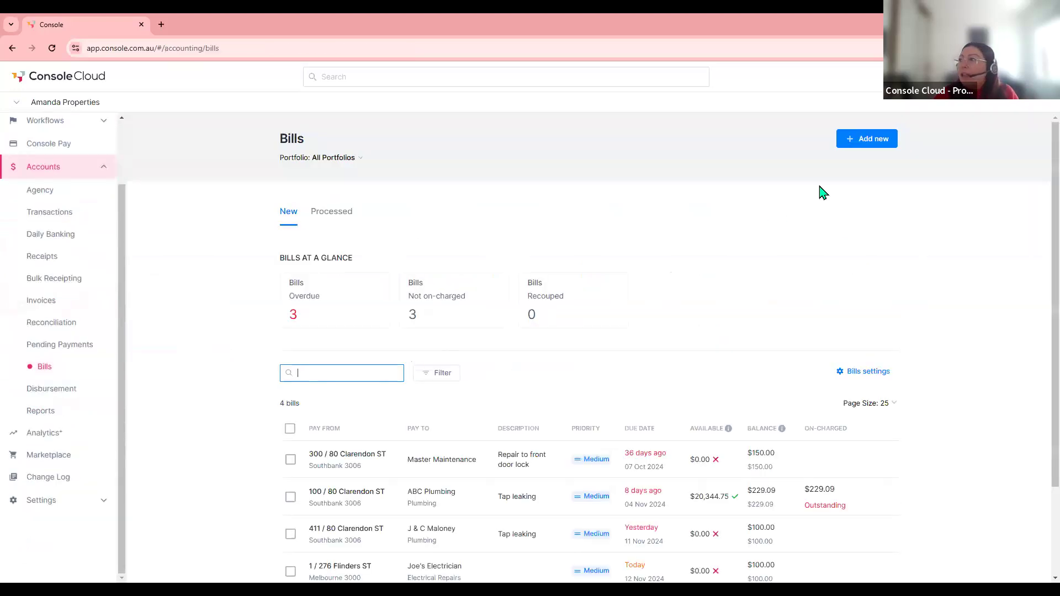
- Add a new bill by uploading the Brisbane Maintenance 88 Queens and Greater Western Water invoices
left_click(864, 142)
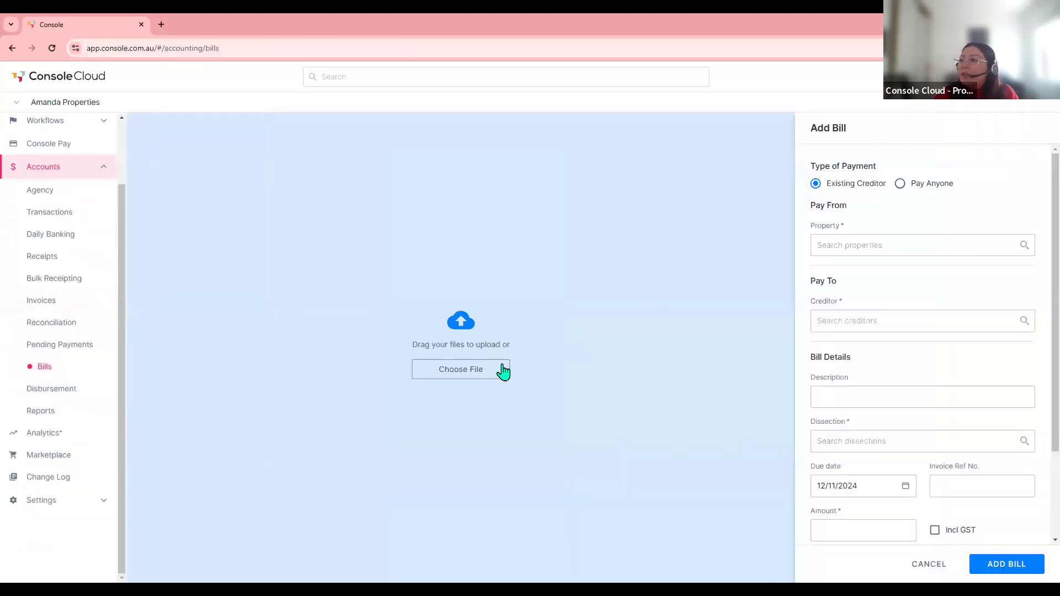
left_click(479, 373)
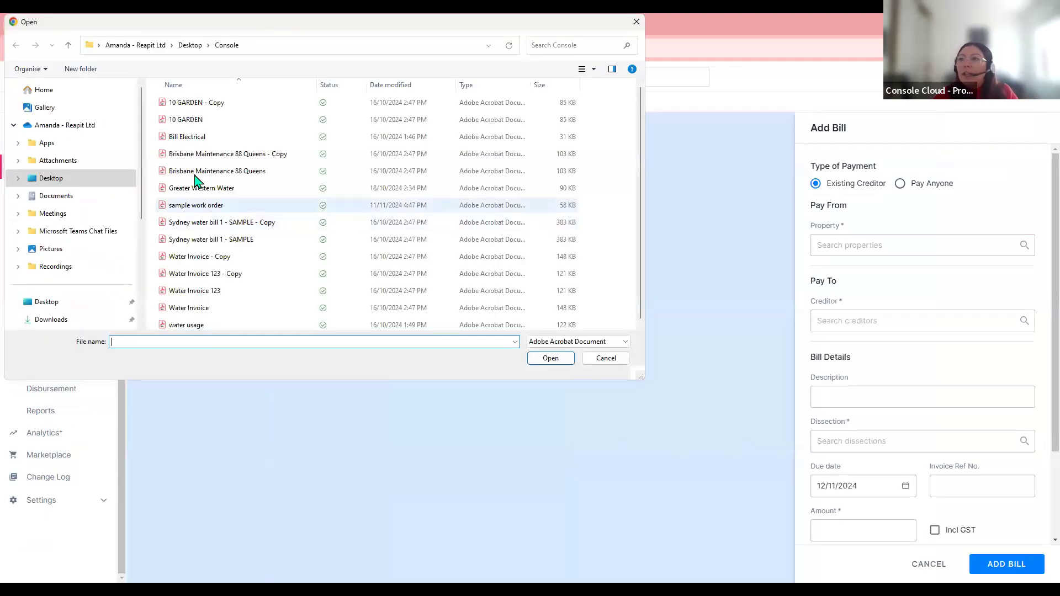
left_click(200, 171)
left_click(200, 188, "ctrl")
left_click(549, 359)
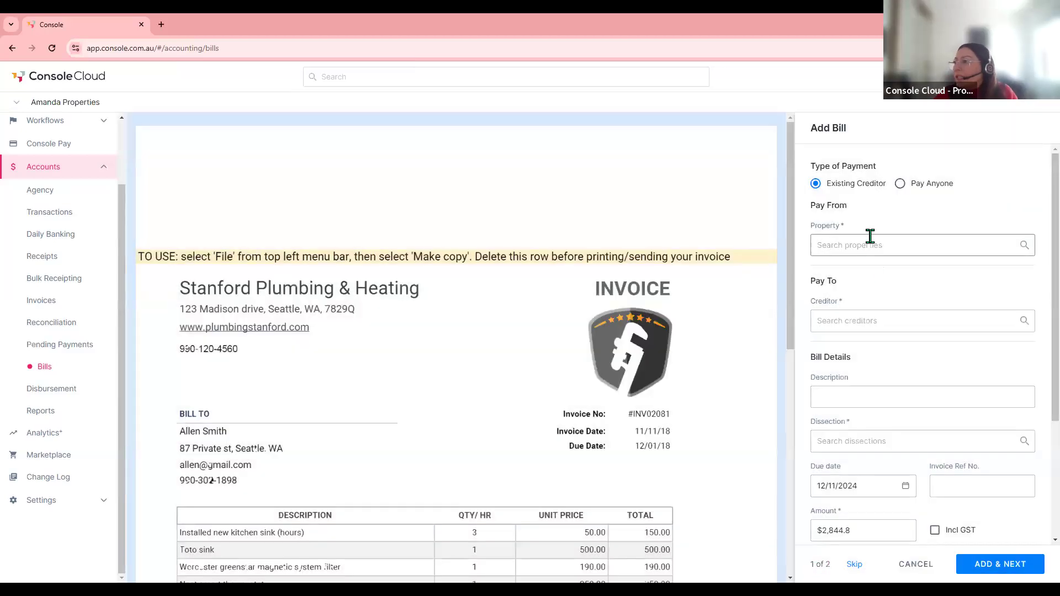
- Look over the prefilled plumbing invoice ($2,844.8, due 12/11/2024) and expand the Workflows menu
scroll(894, 479, "down", 3)
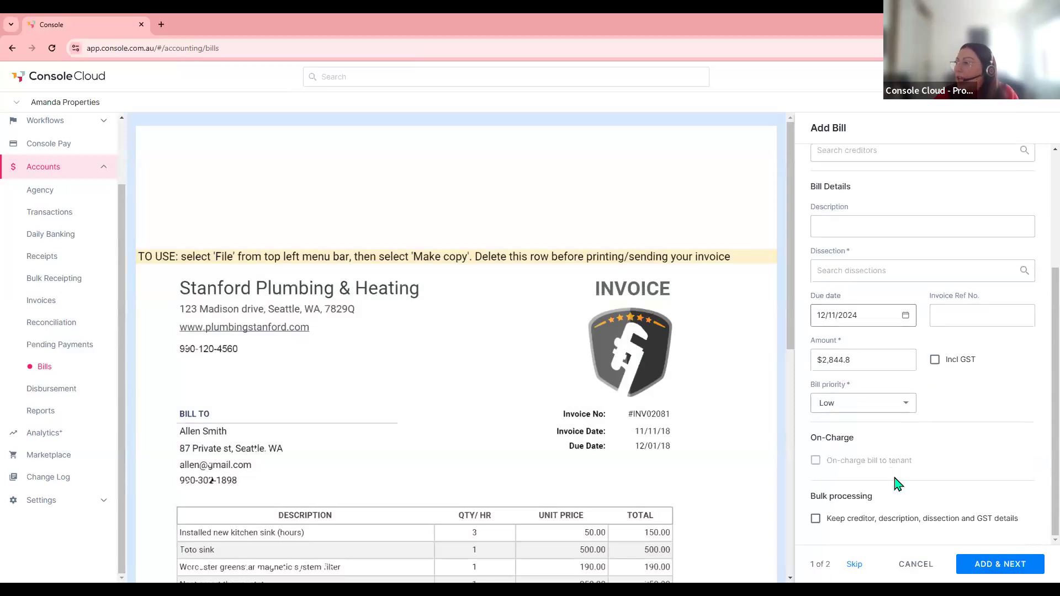
scroll(895, 484, "up", 3)
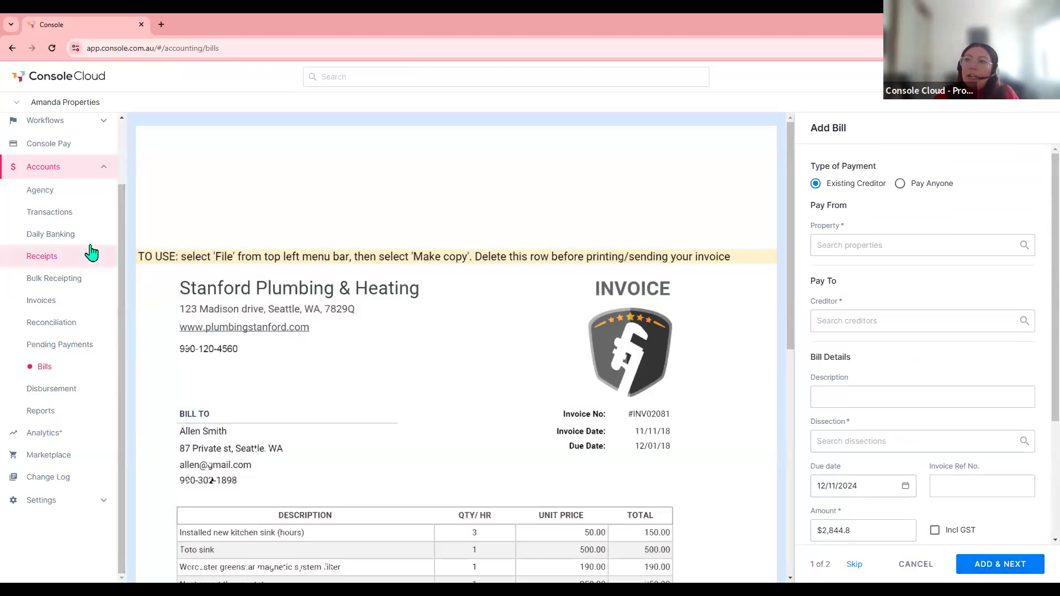
scroll(51, 203, "up", 2)
left_click(51, 199)
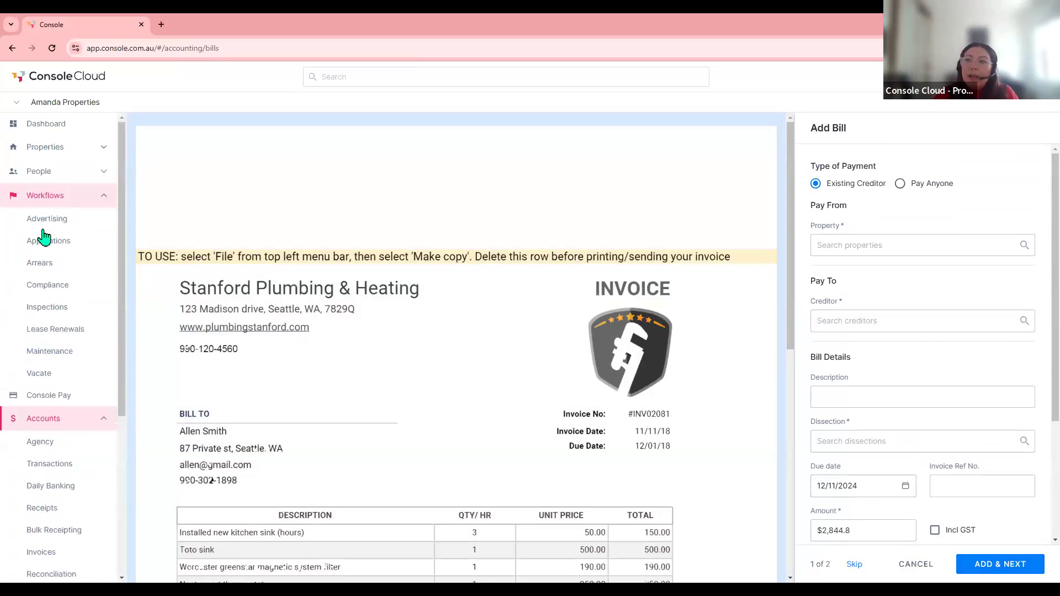
- Open the Leak from ceiling request for Unit 211 under Maintenance and start a new bill from it
left_click(61, 351)
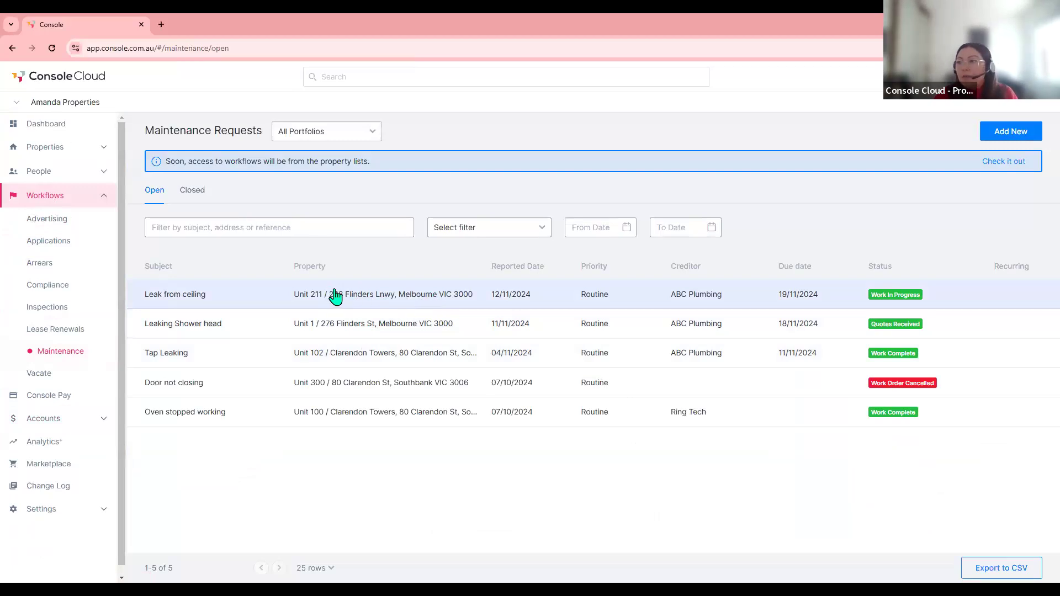
left_click(378, 298)
scroll(379, 299, "down", 5)
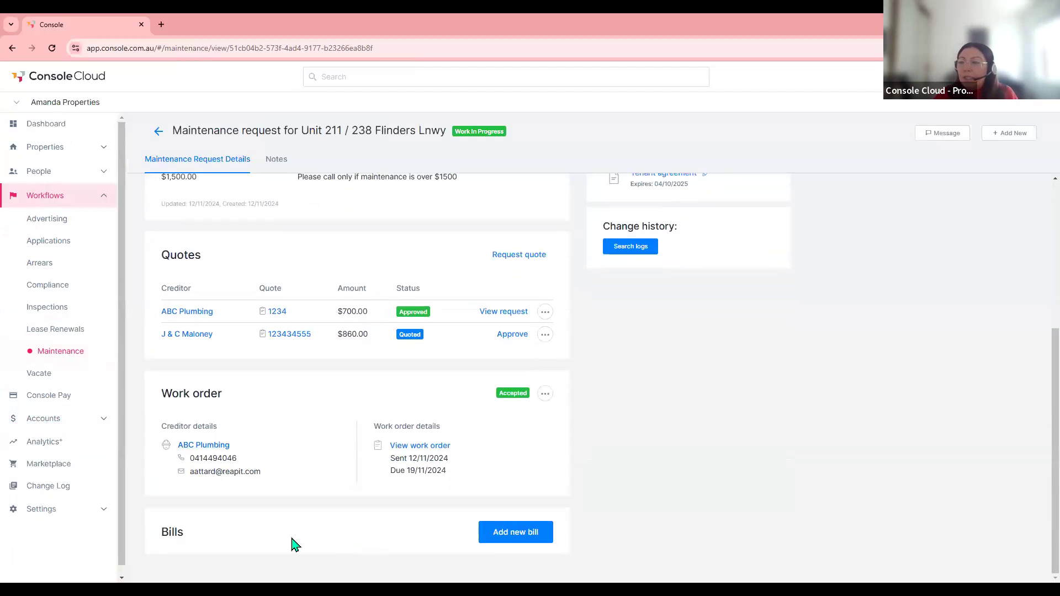
left_click(523, 533)
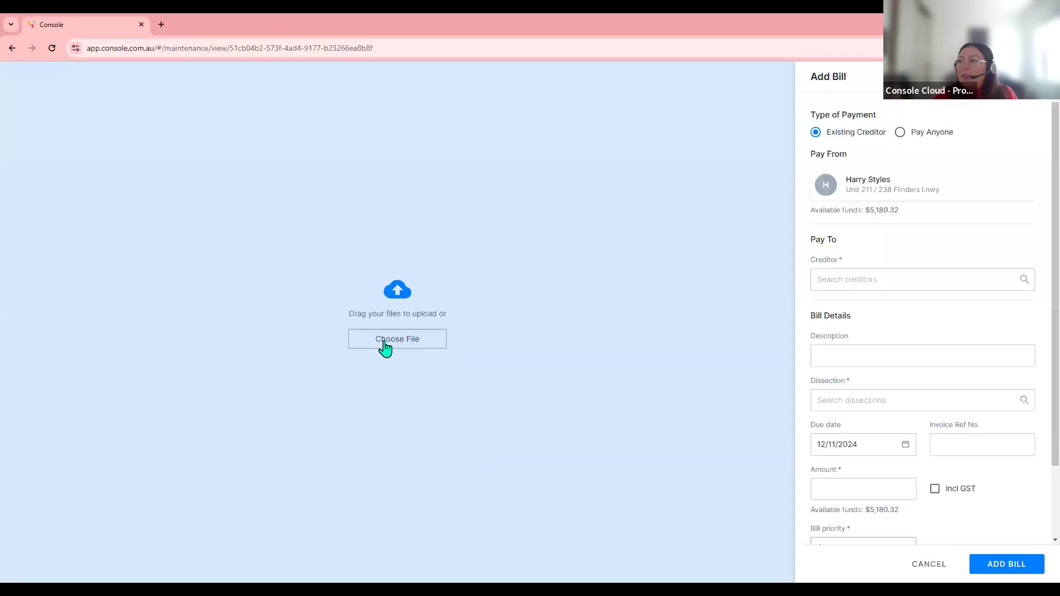
- Attach the sample work order PDF to the Unit 211 bill
left_click(385, 346)
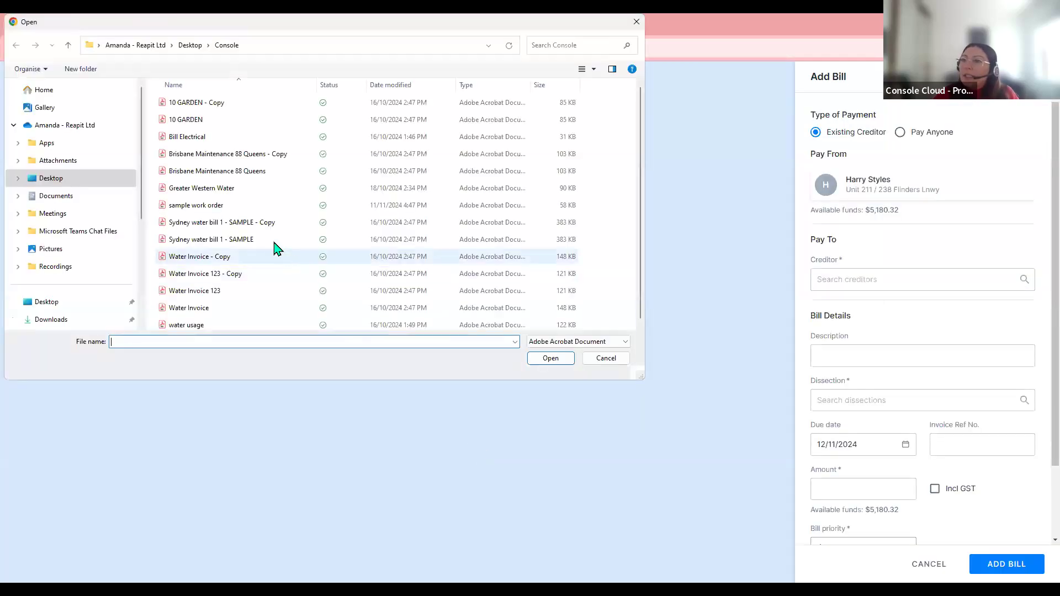
left_click(206, 211)
key("Return")
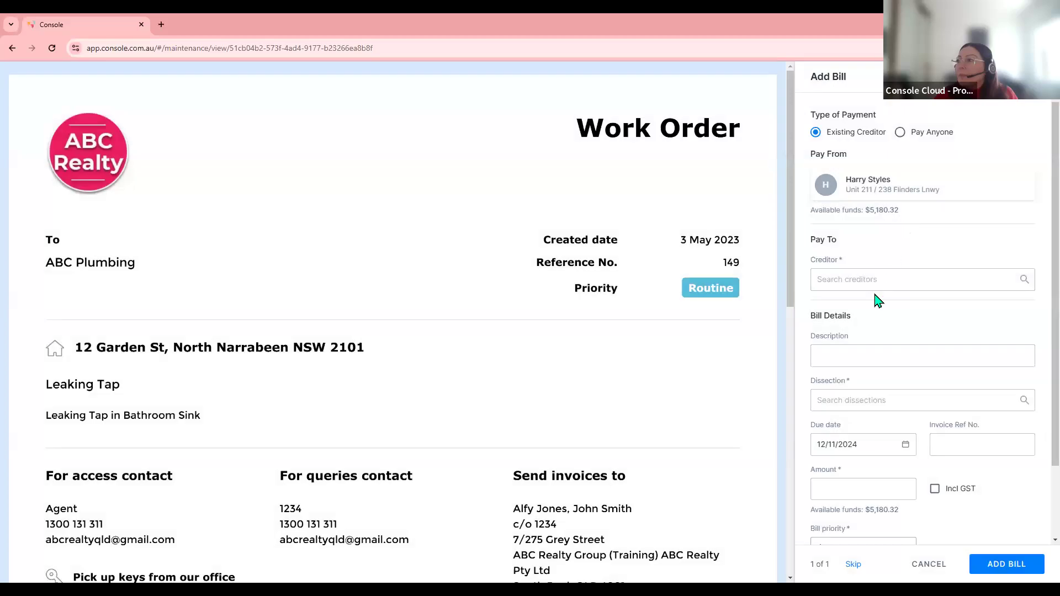
- Set ABC Plumbing as creditor and describe the bill as investigating the leaking ceiling and taps
type("abc")
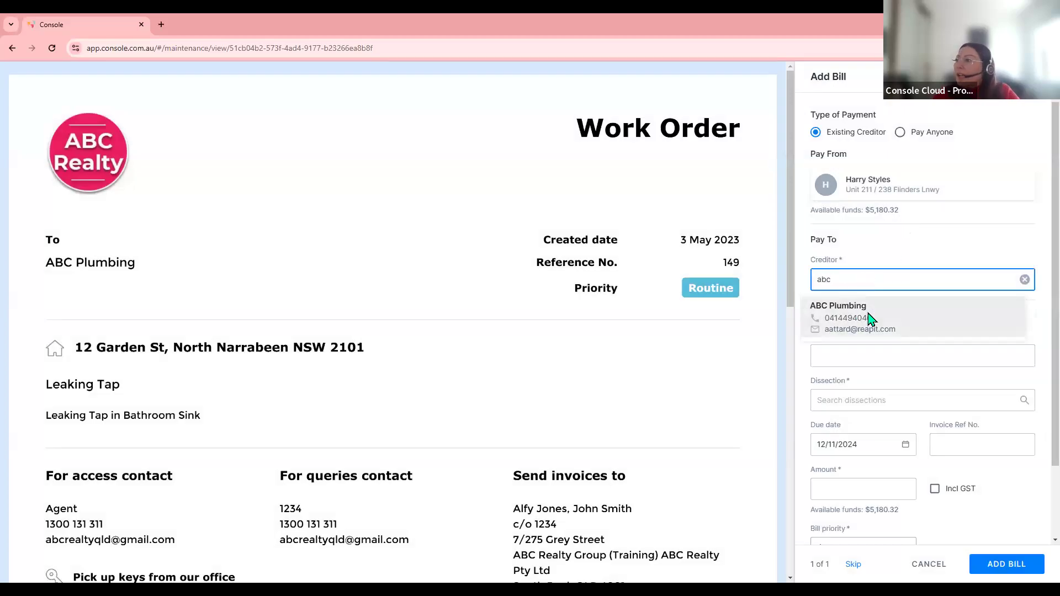
left_click(870, 318)
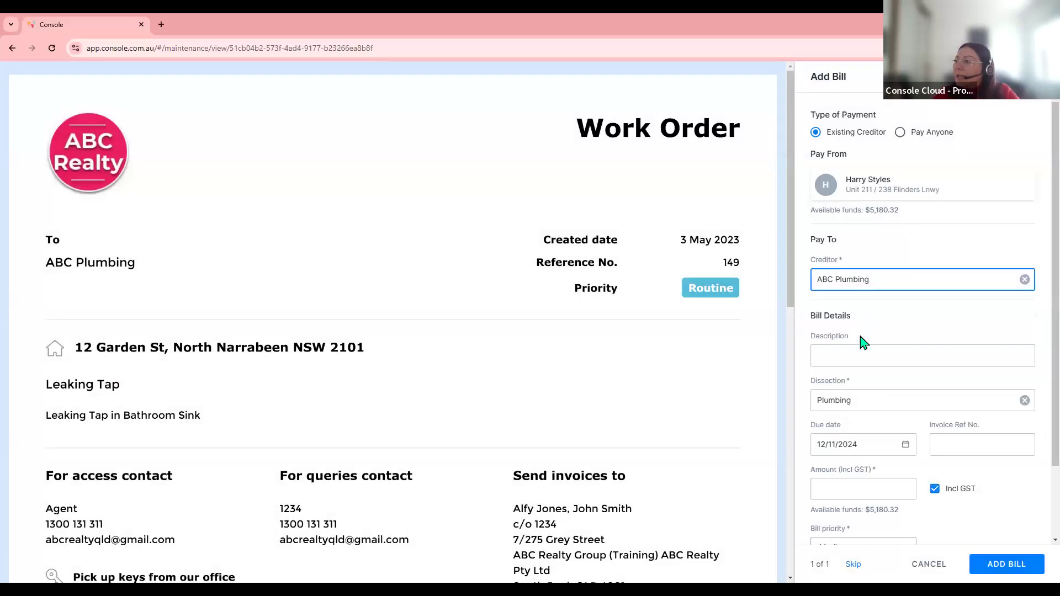
left_click(845, 359)
type("Inves")
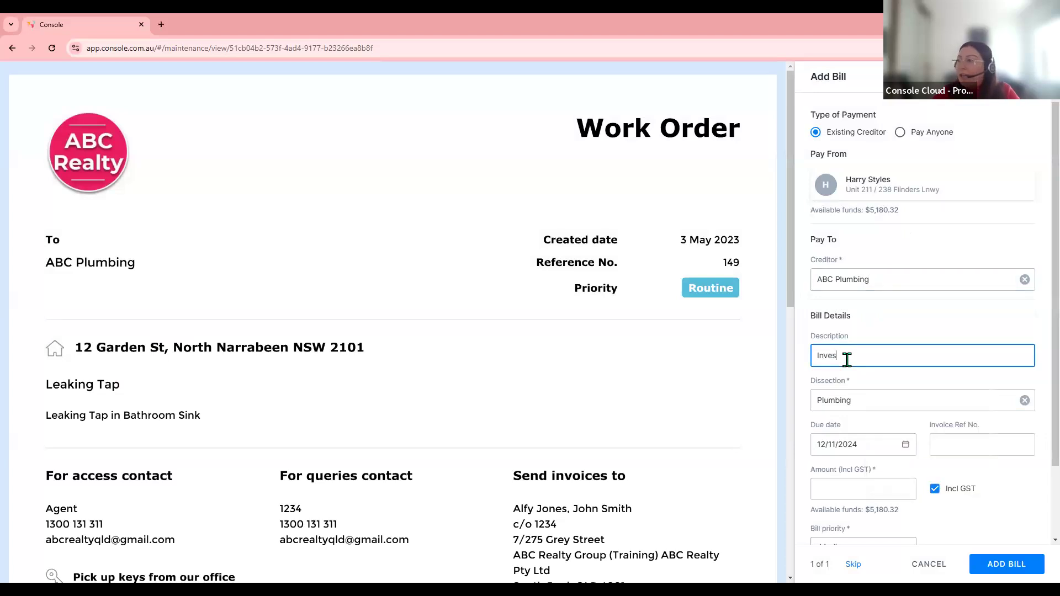
type("tigation of the leaking ce")
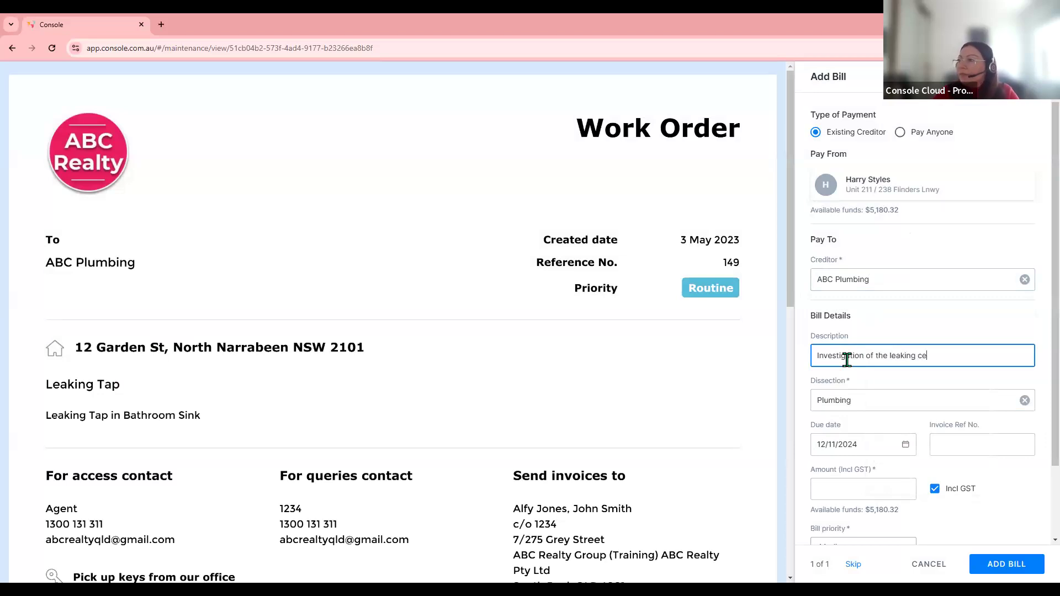
type("g and taps")
scroll(846, 356, "down", 1)
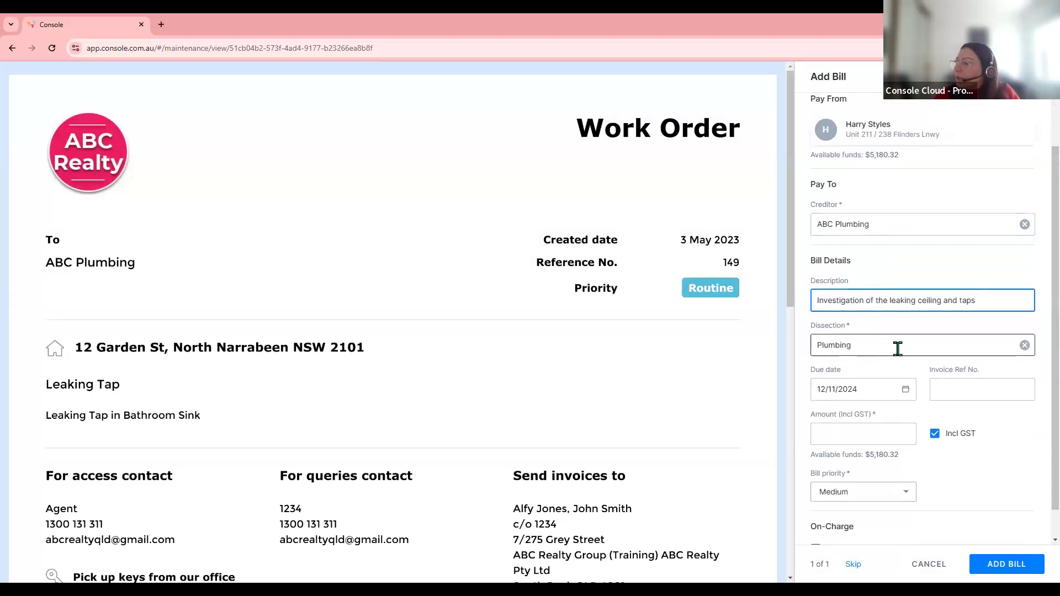
scroll(897, 348, "down", 1)
- Enter invoice ref 1234 and $700, keep Medium priority, leave it not on-charged, and save
left_click(967, 359)
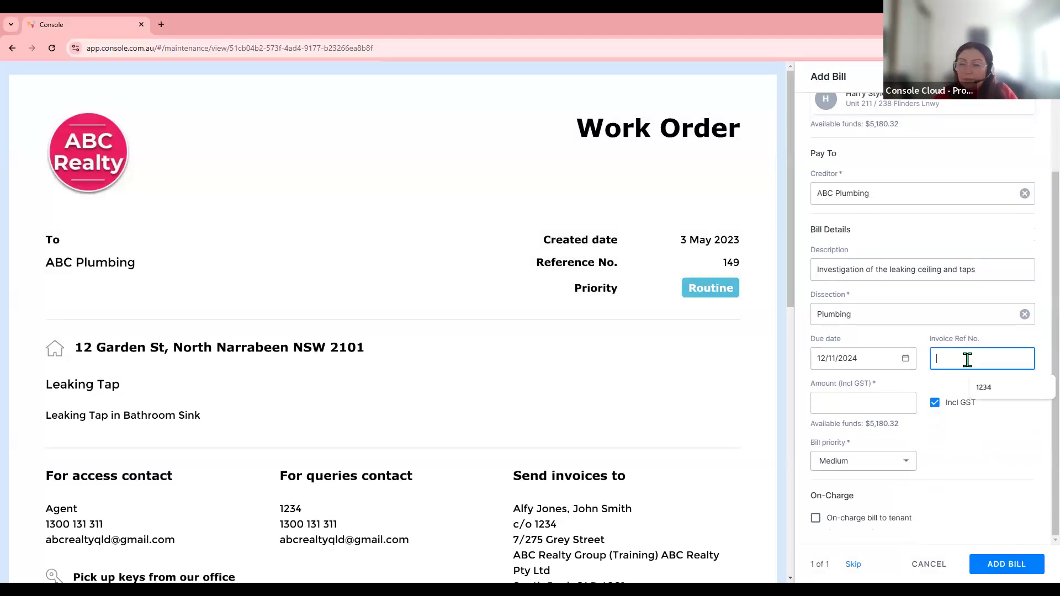
left_click(988, 387)
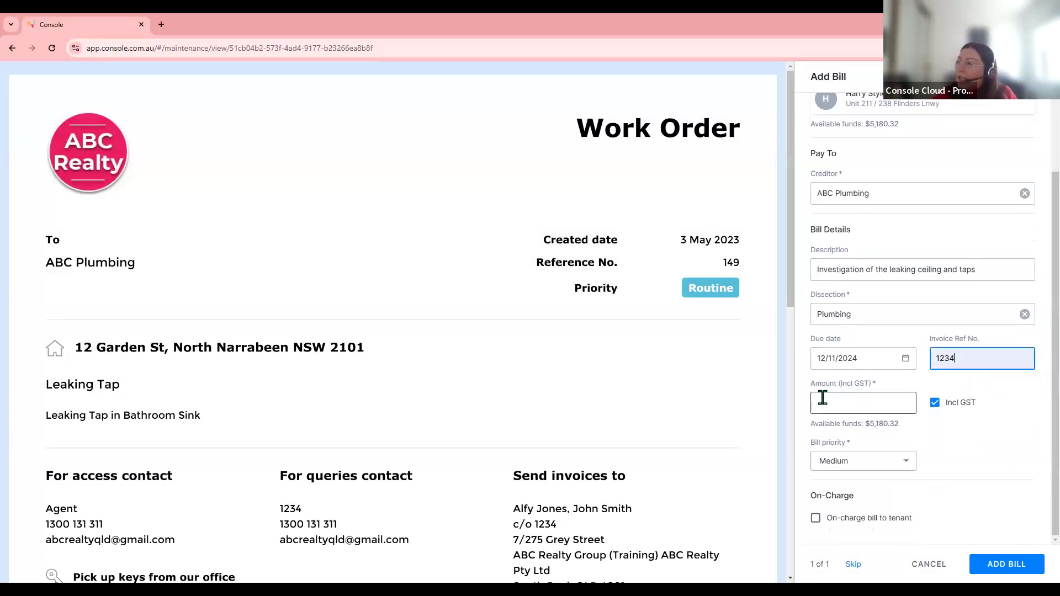
left_click(840, 400)
type("700")
left_click(974, 451)
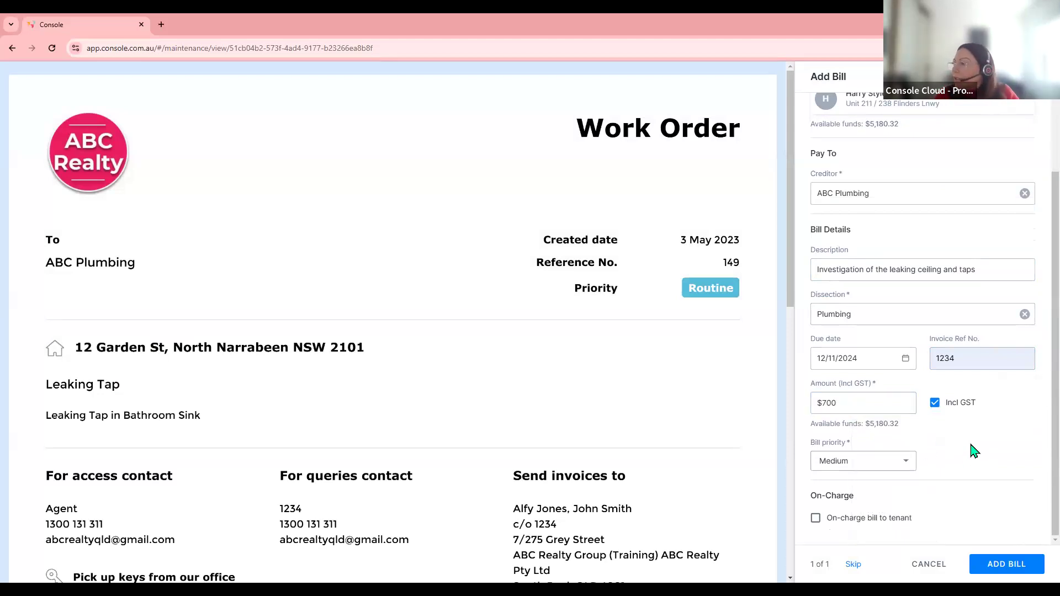
left_click(837, 469)
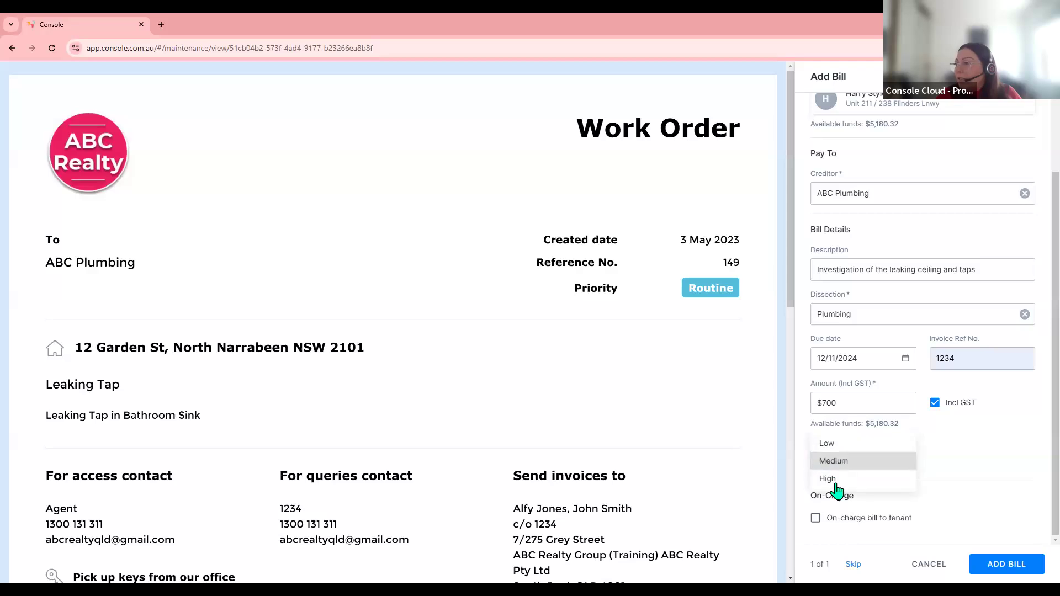
left_click(835, 461)
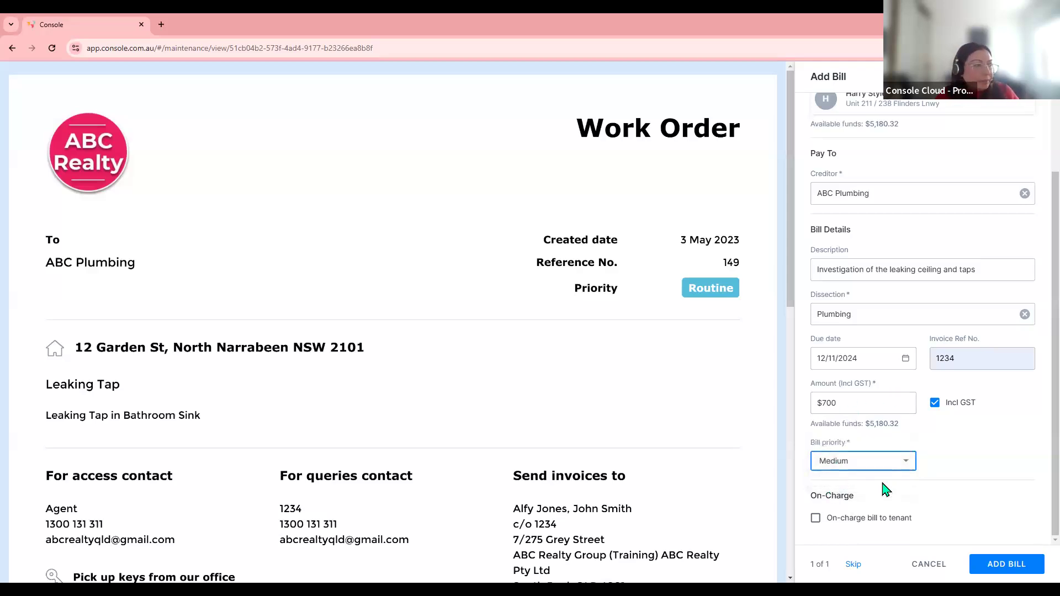
left_click(815, 520)
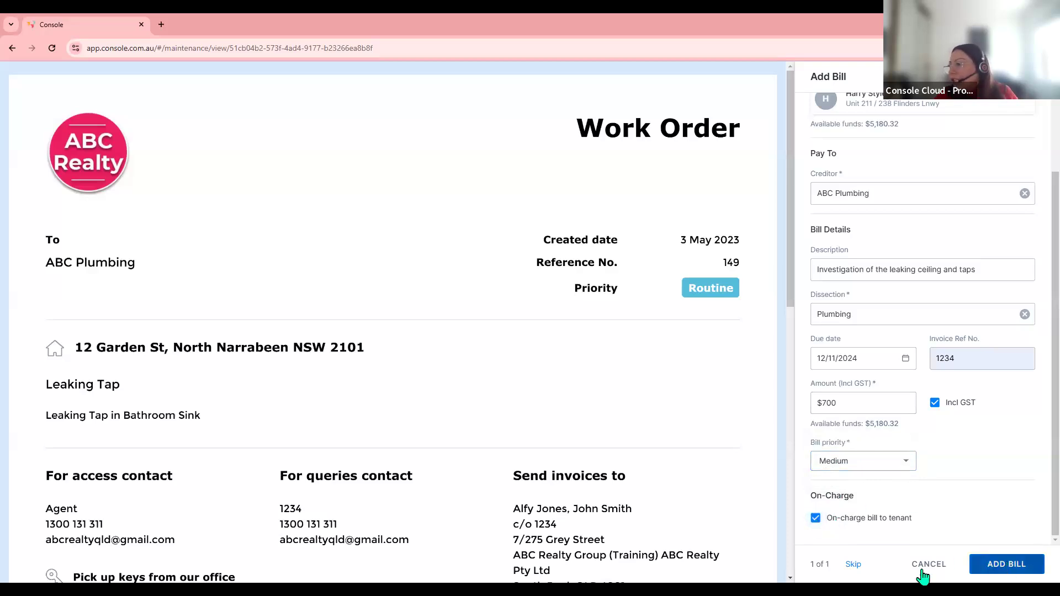
left_click(815, 518)
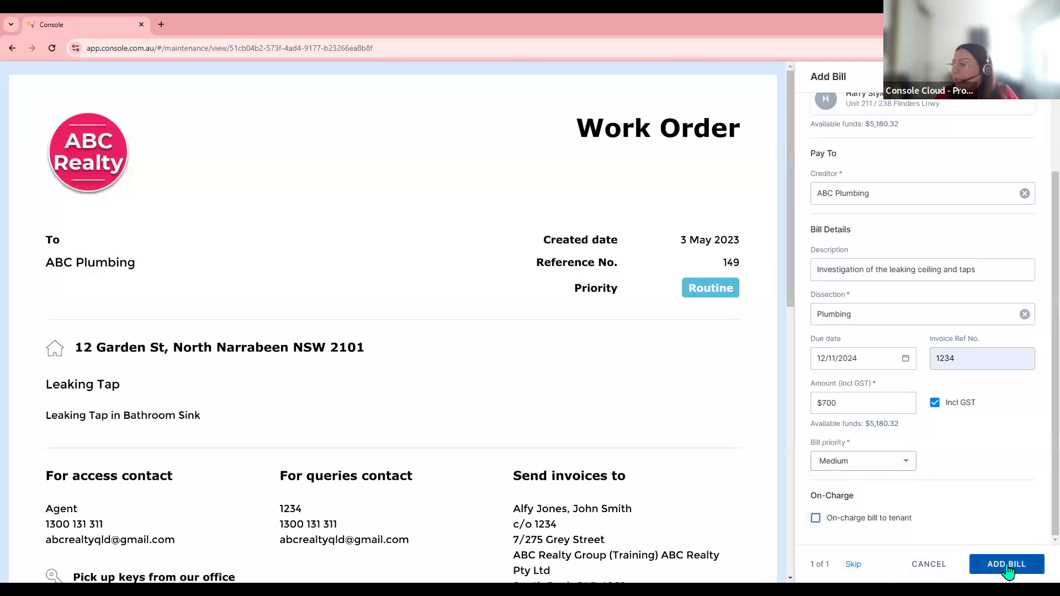
left_click(1006, 571)
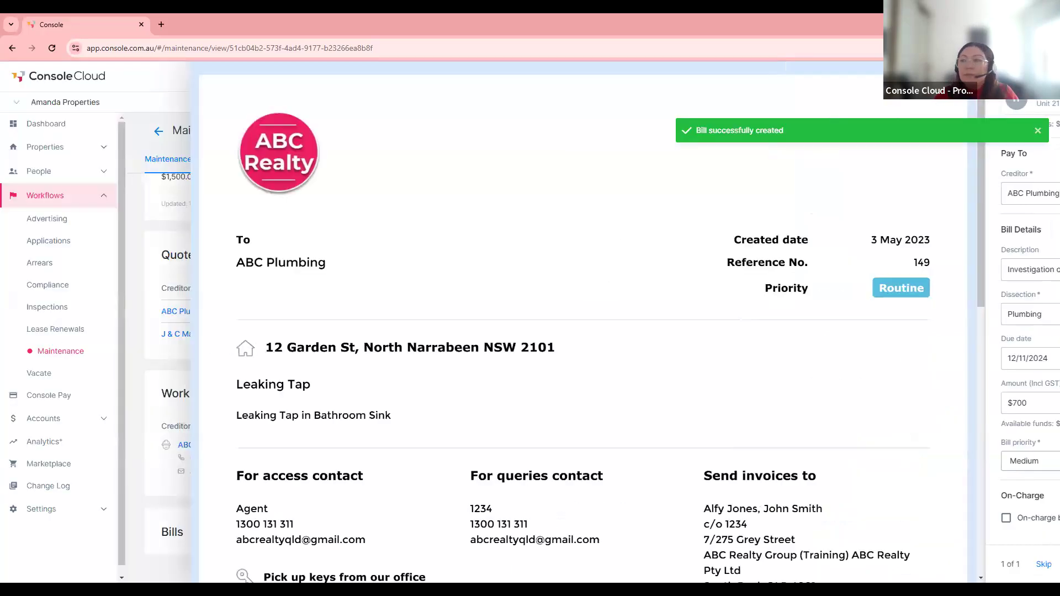
- Check the $700 ABC Plumbing bill (invoice 1234, status New) and view its attached work order PDF
scroll(545, 434, "down", 2)
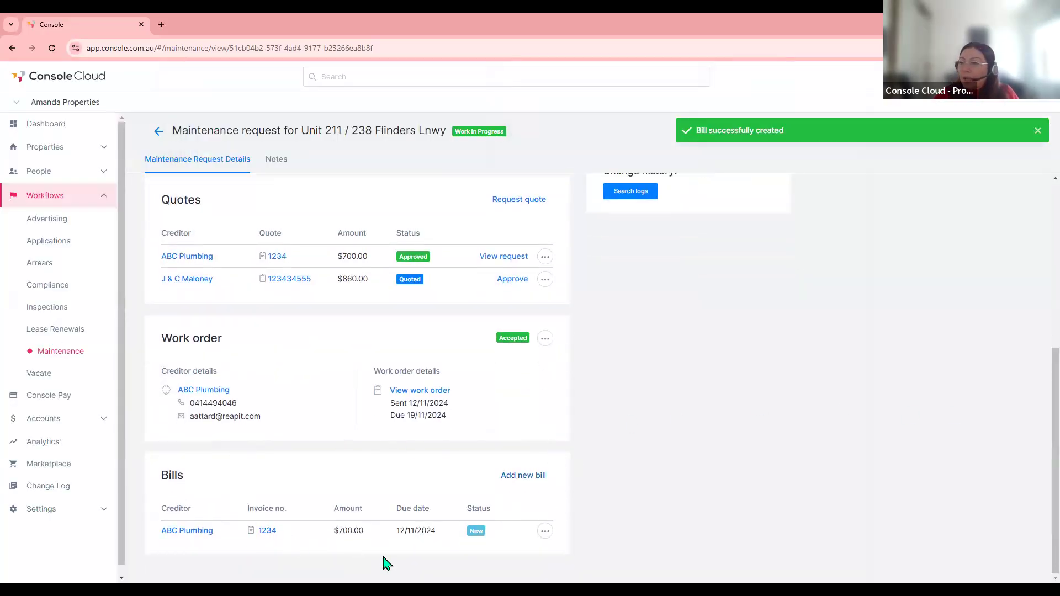
left_click(544, 532)
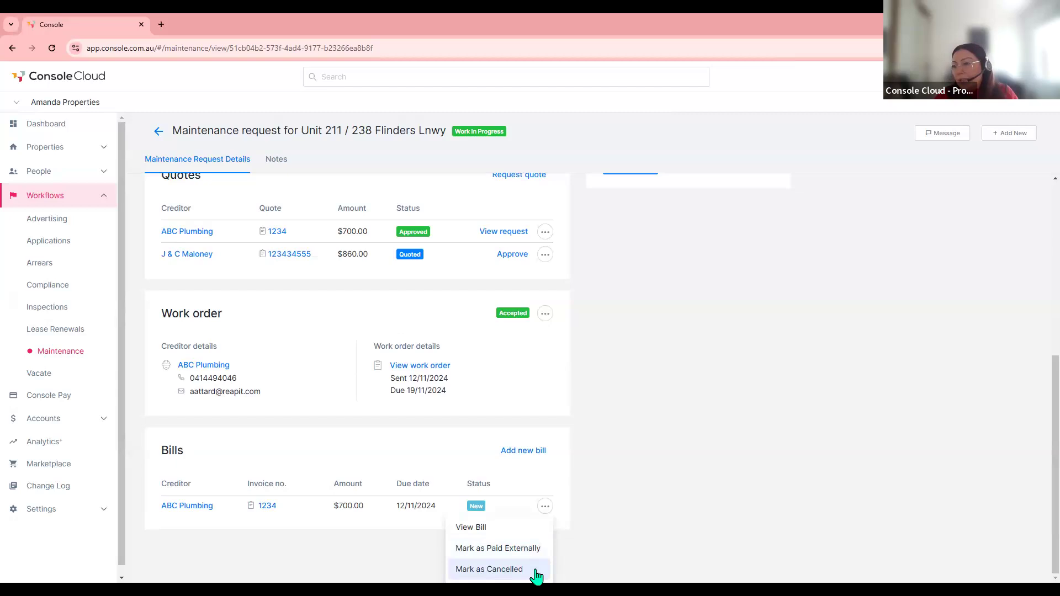
left_click(353, 531)
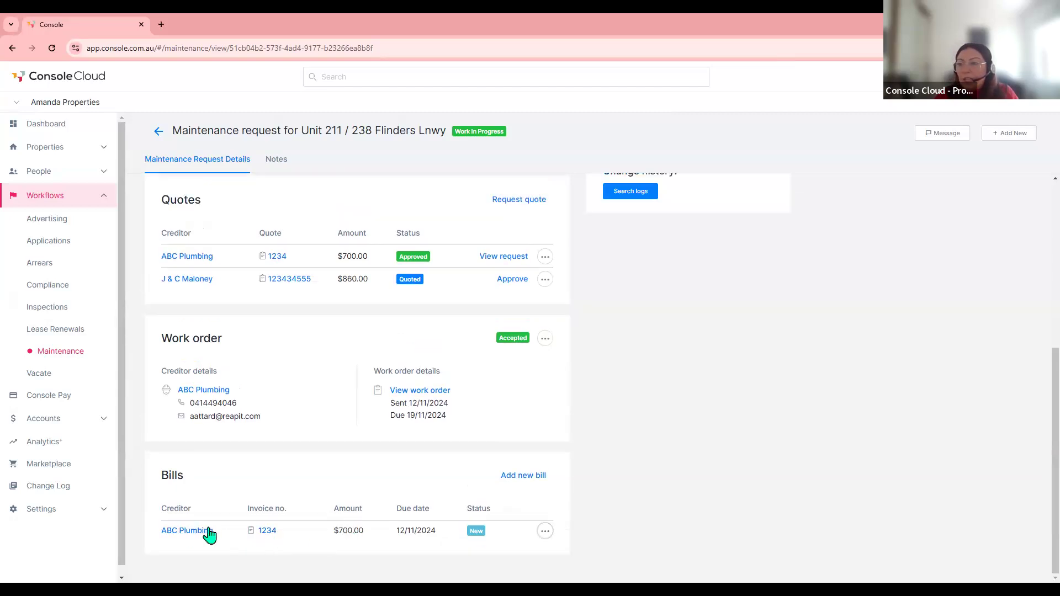
left_click(267, 532)
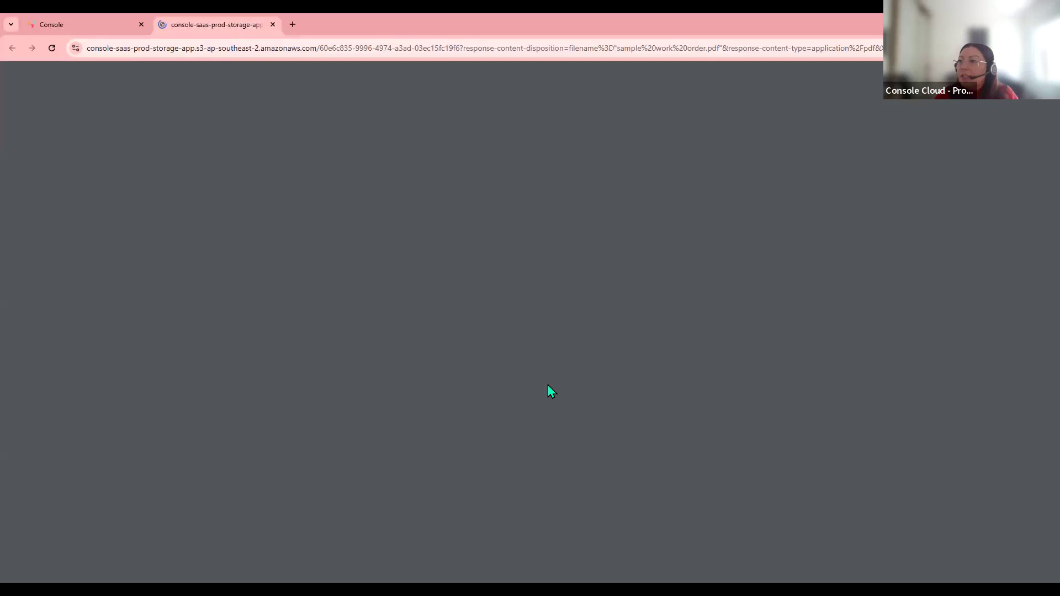
scroll(598, 287, "down", 5)
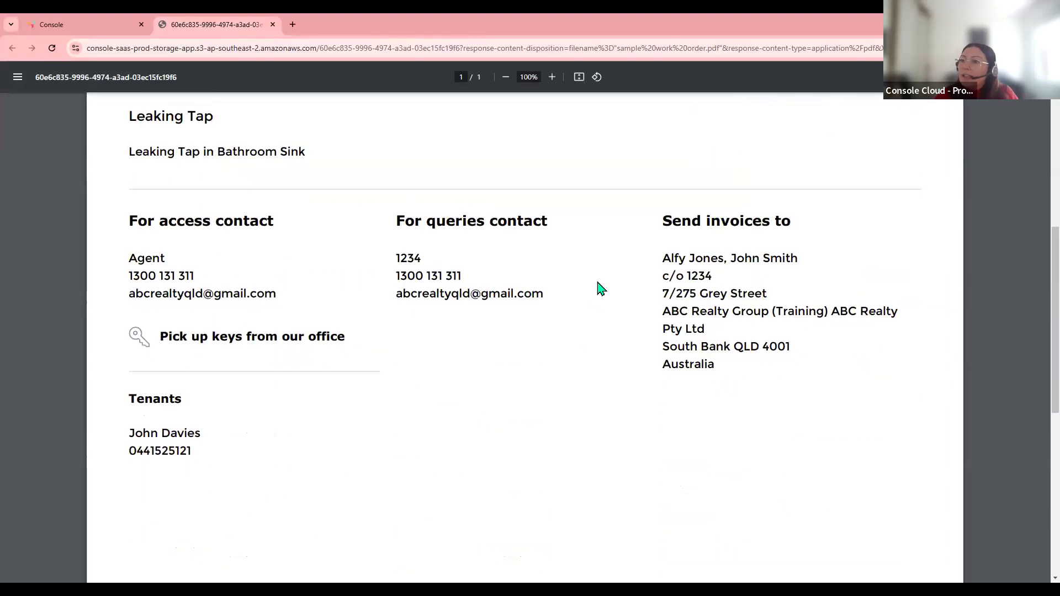
scroll(600, 289, "up", 5)
left_click(272, 25)
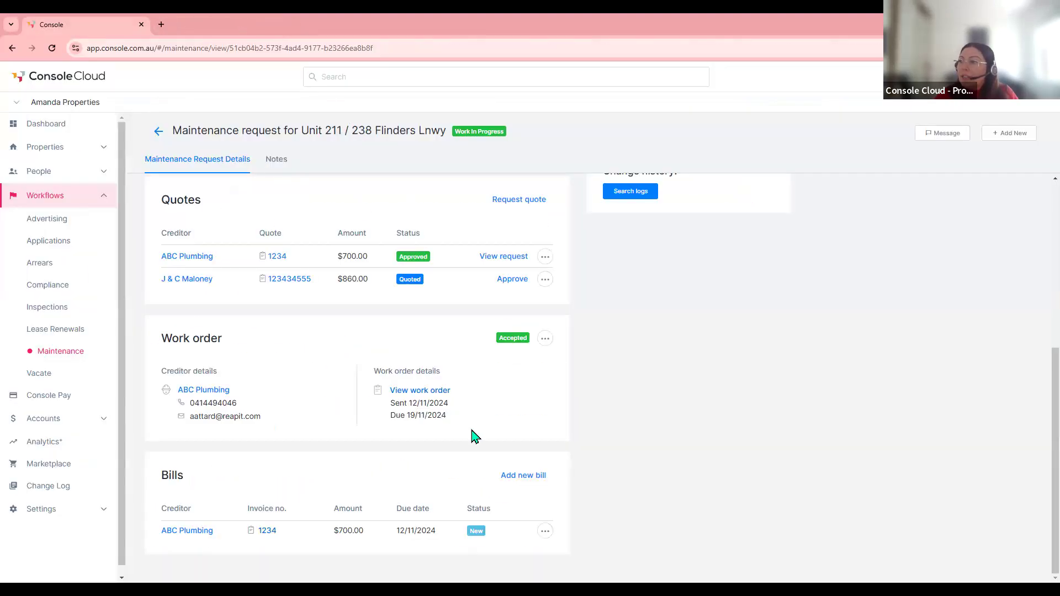
left_click(544, 532)
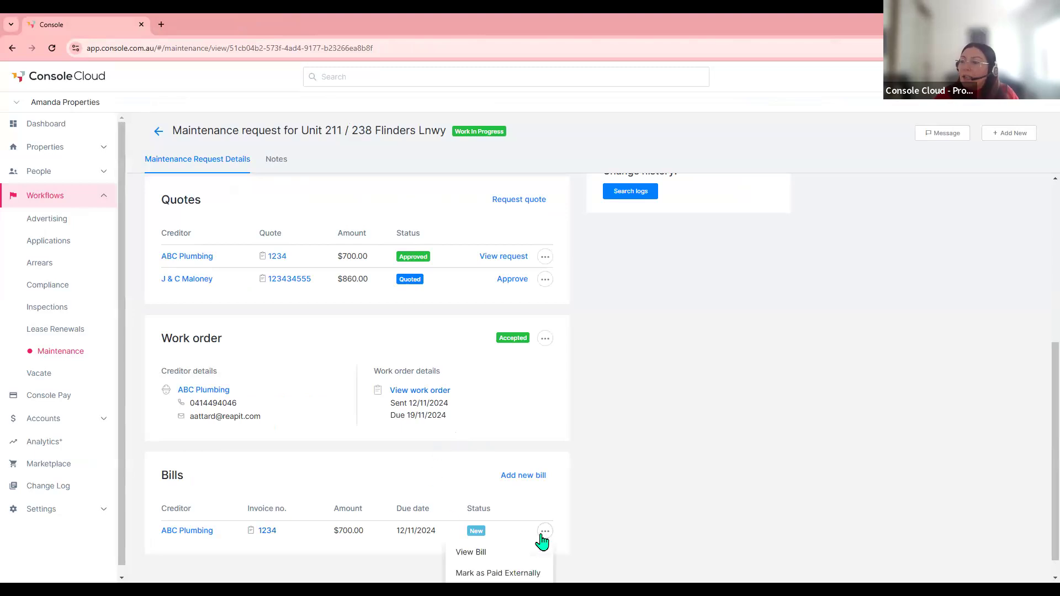
- Process the $700 ABC Plumbing bill and close the Unit 211 maintenance request
left_click(479, 552)
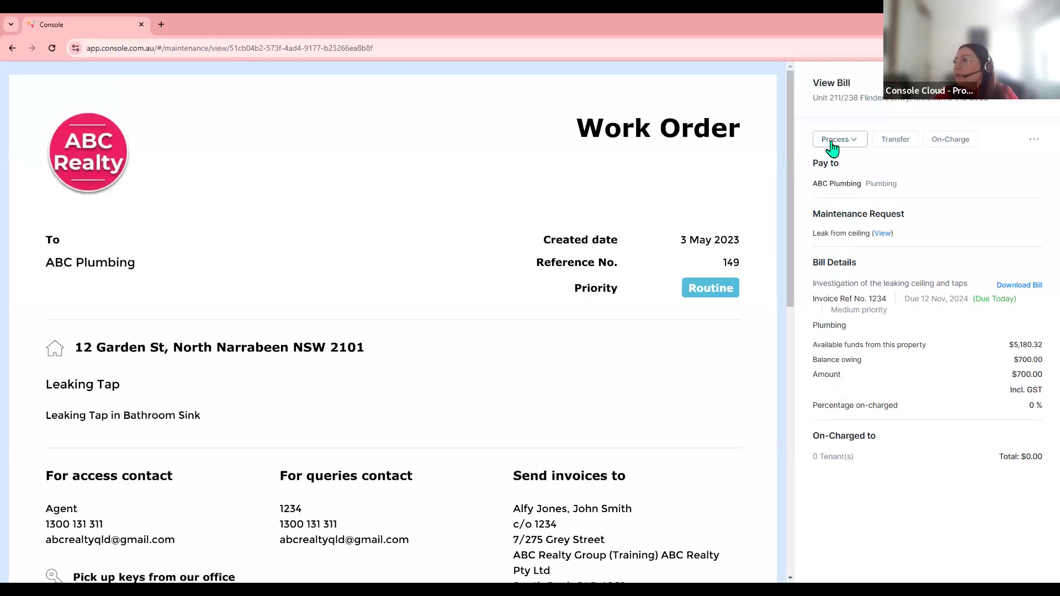
left_click(853, 145)
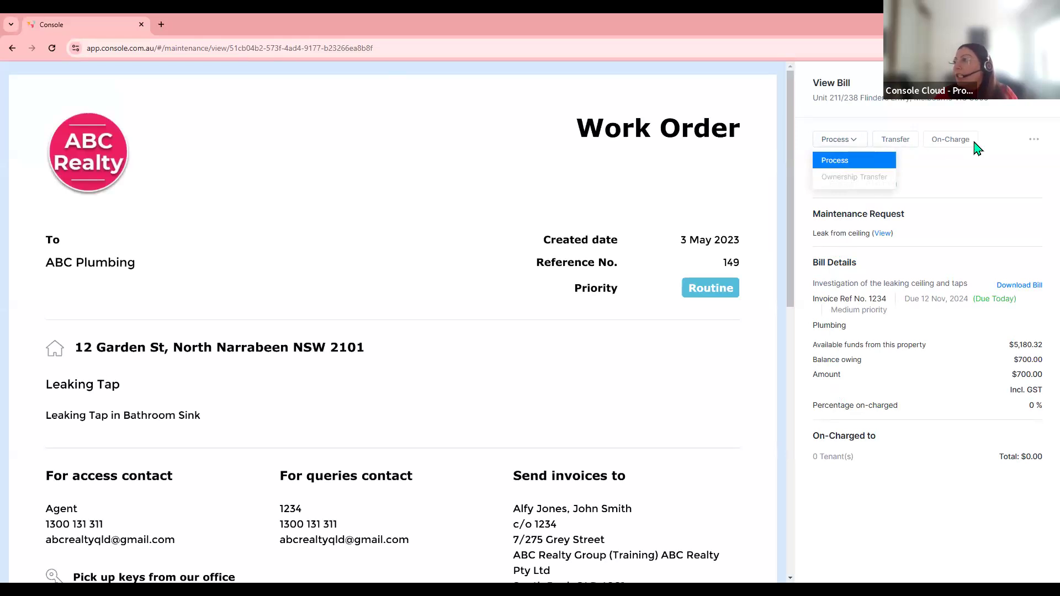
left_click(845, 163)
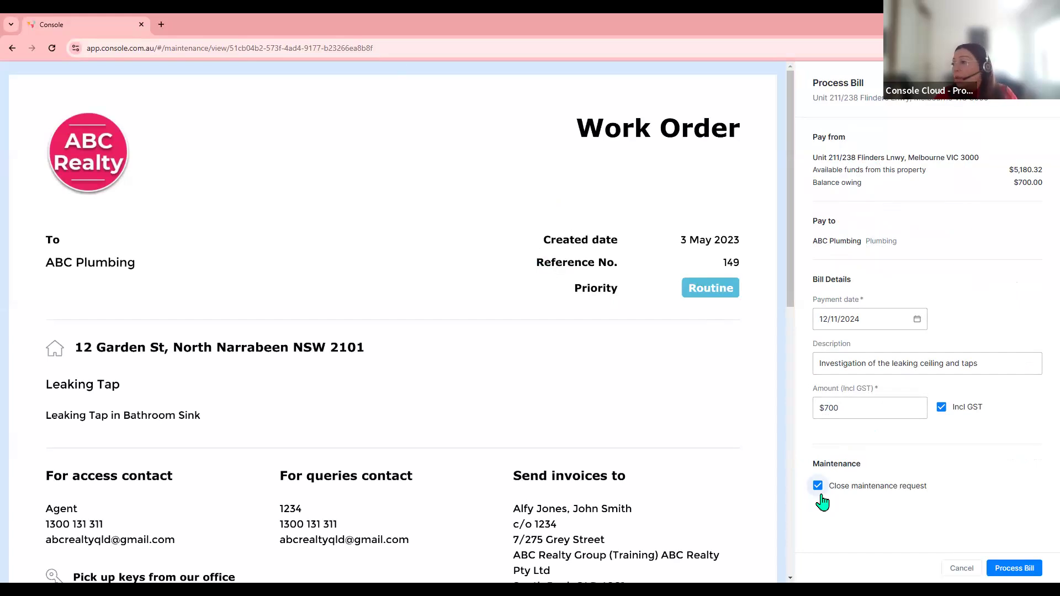
left_click(1021, 568)
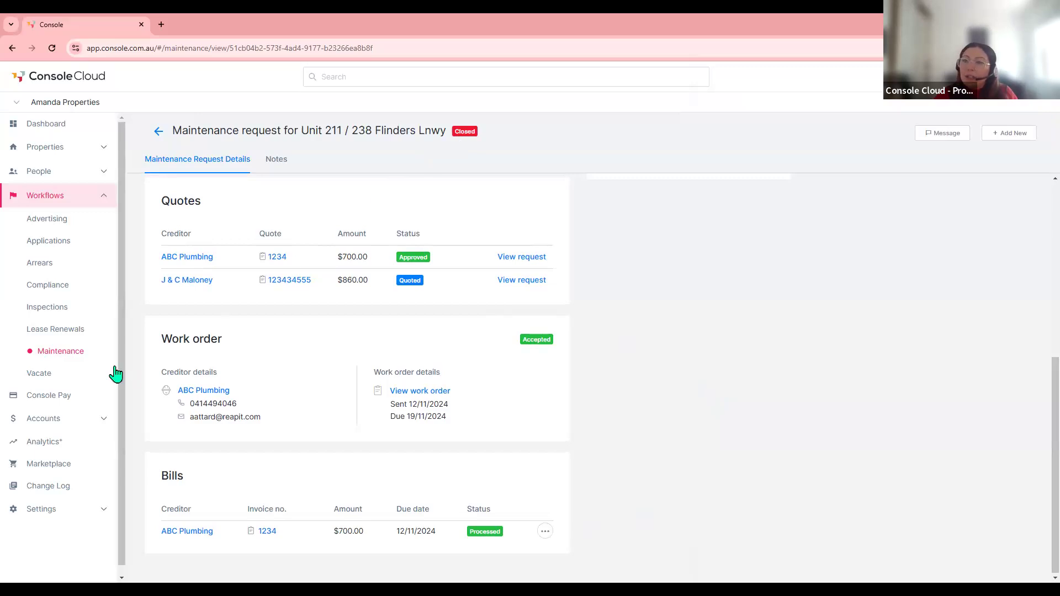
- Verify Leak from ceiling appears under Closed maintenance requests, then open the Analytics+ summary
left_click(58, 356)
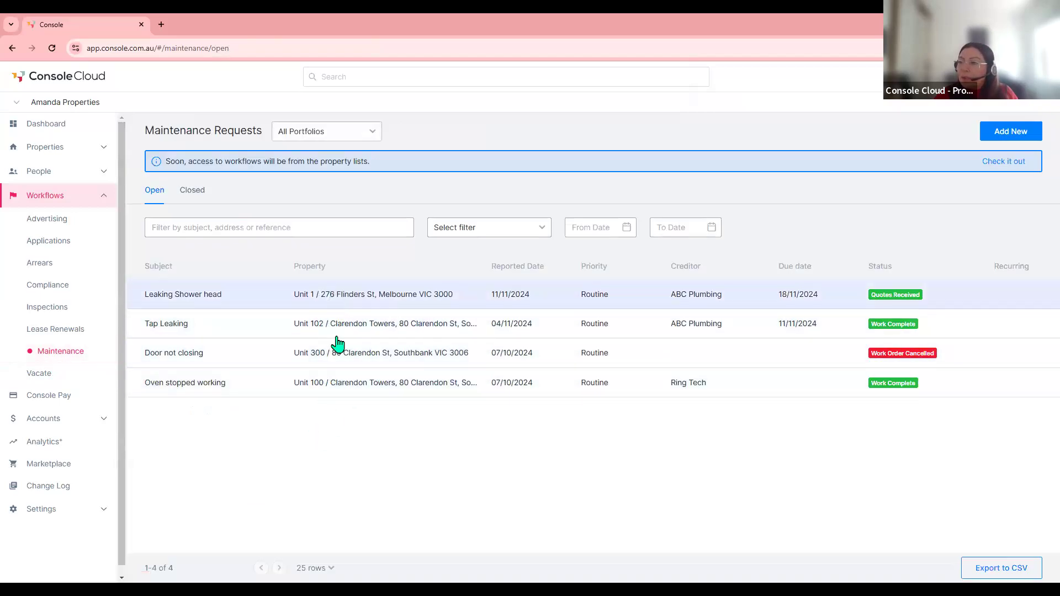
left_click(192, 199)
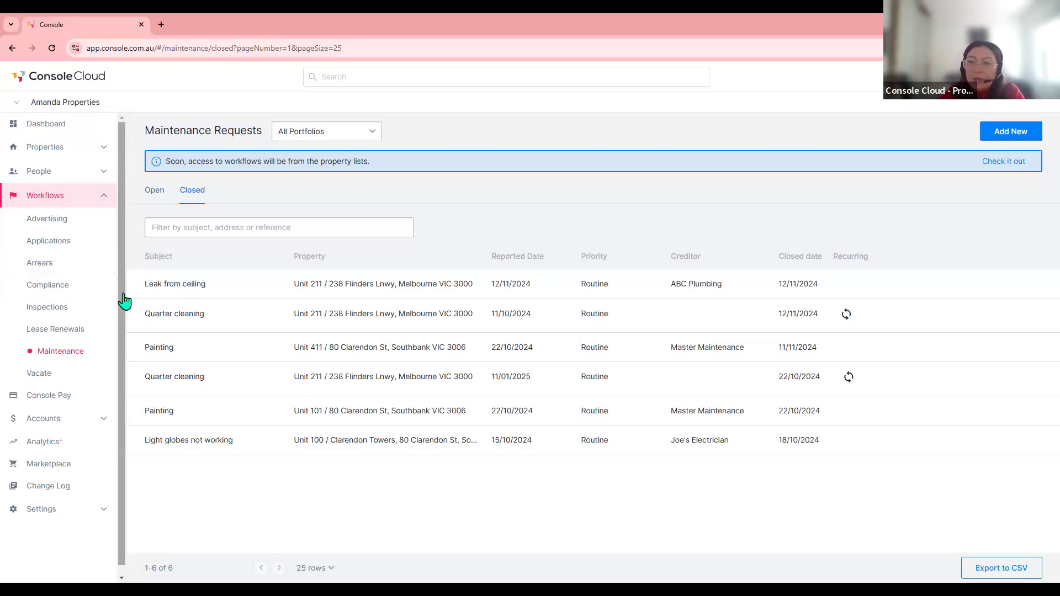
left_click(44, 446)
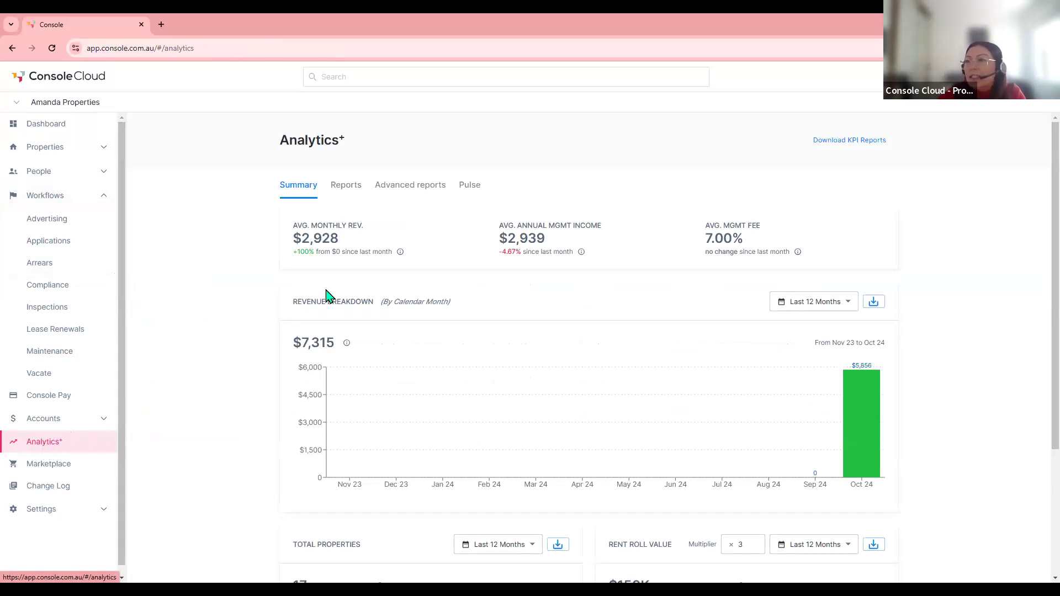
- Open the Maintenance report from the Analytics+ Reports list
left_click(347, 187)
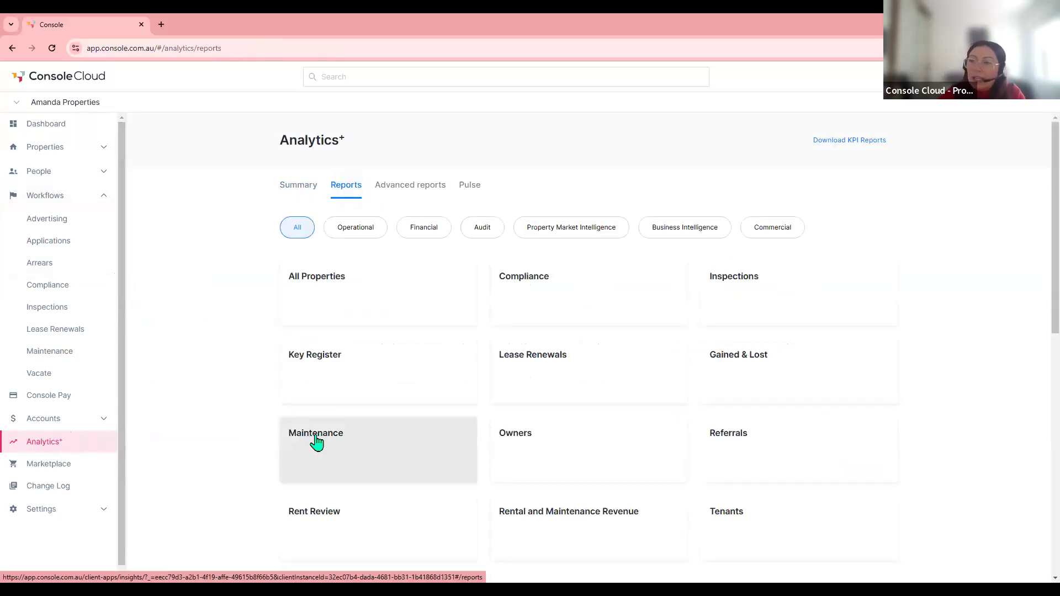
left_click(316, 442)
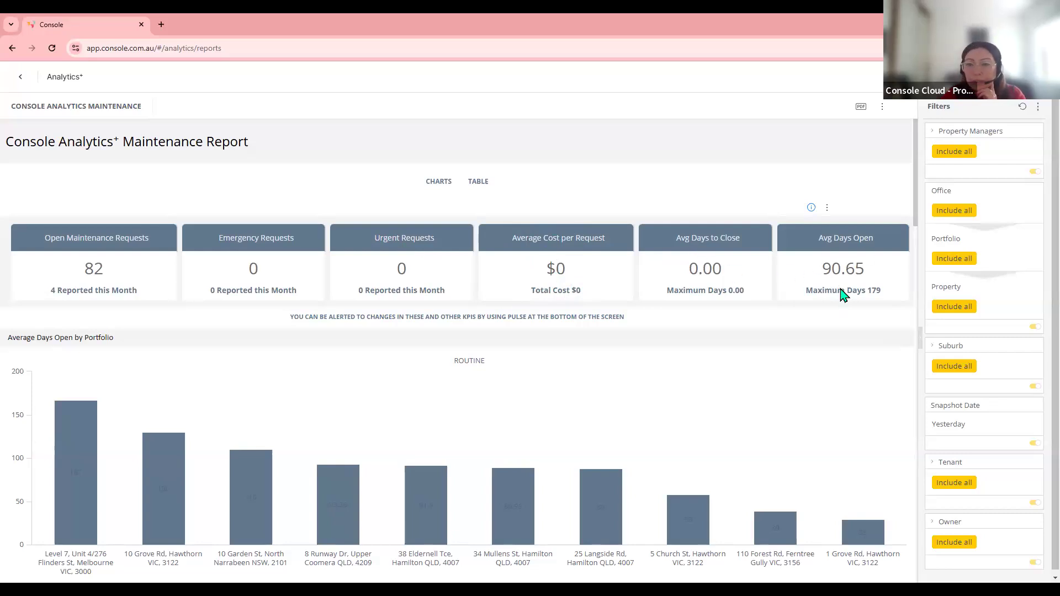
- Scroll through the Maintenance report charts, go back to Analytics+, and return to the slideshow
scroll(834, 305, "down", 7)
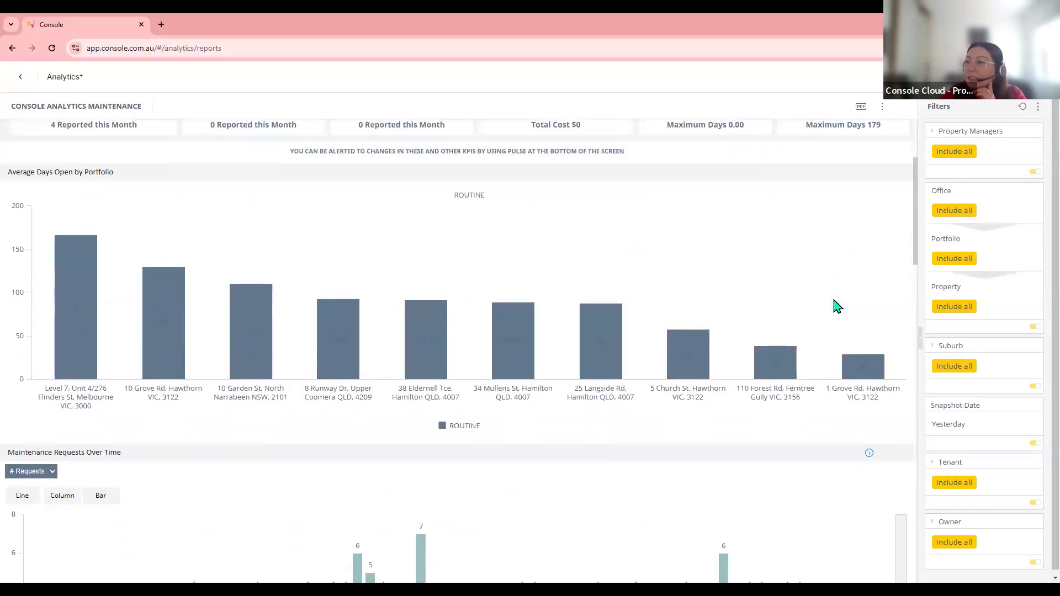
scroll(835, 305, "down", 9)
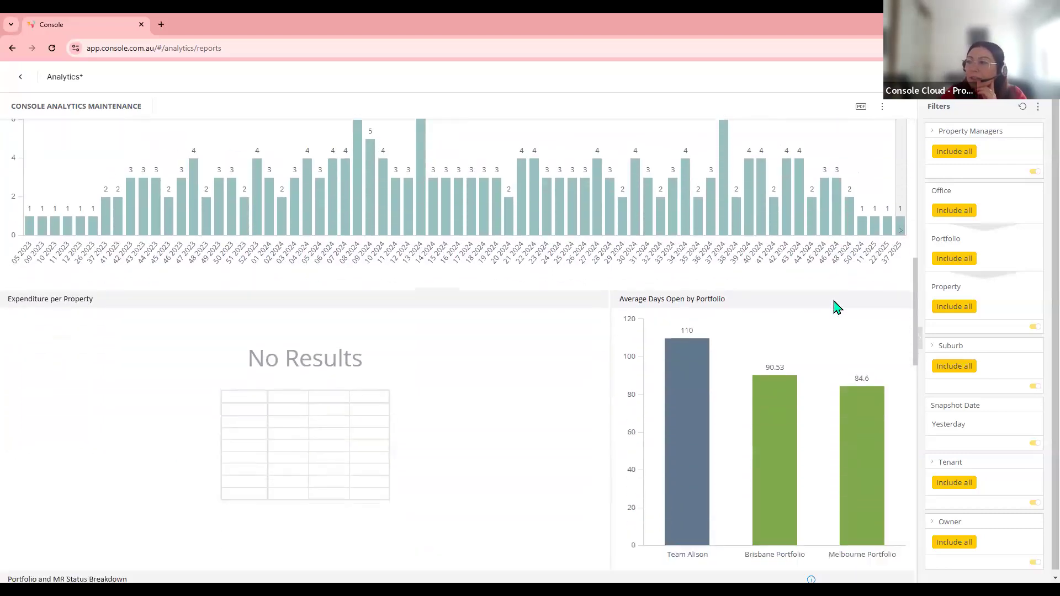
scroll(834, 305, "down", 2)
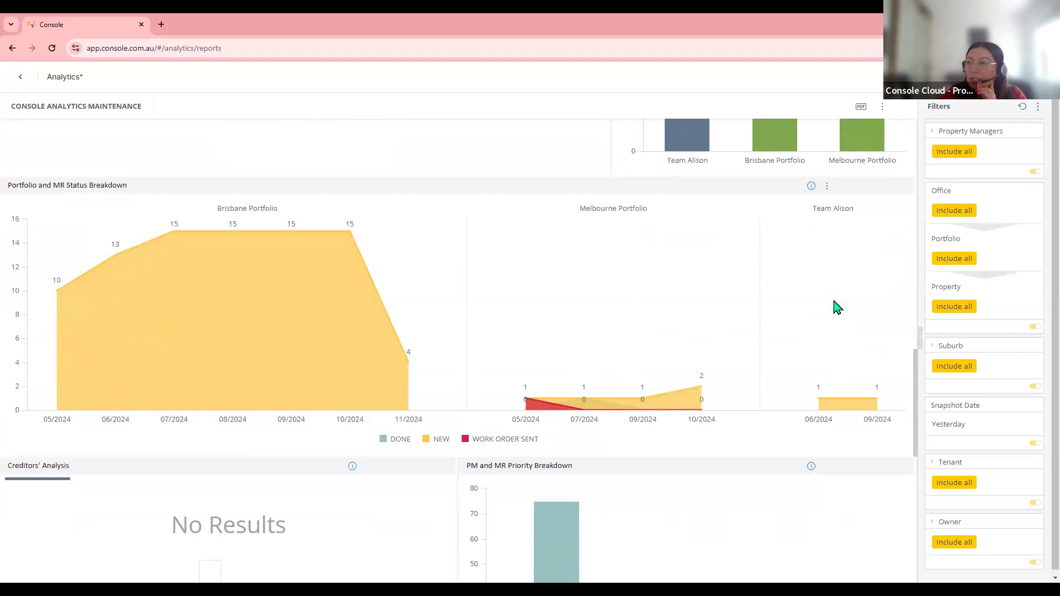
scroll(834, 307, "down", 9)
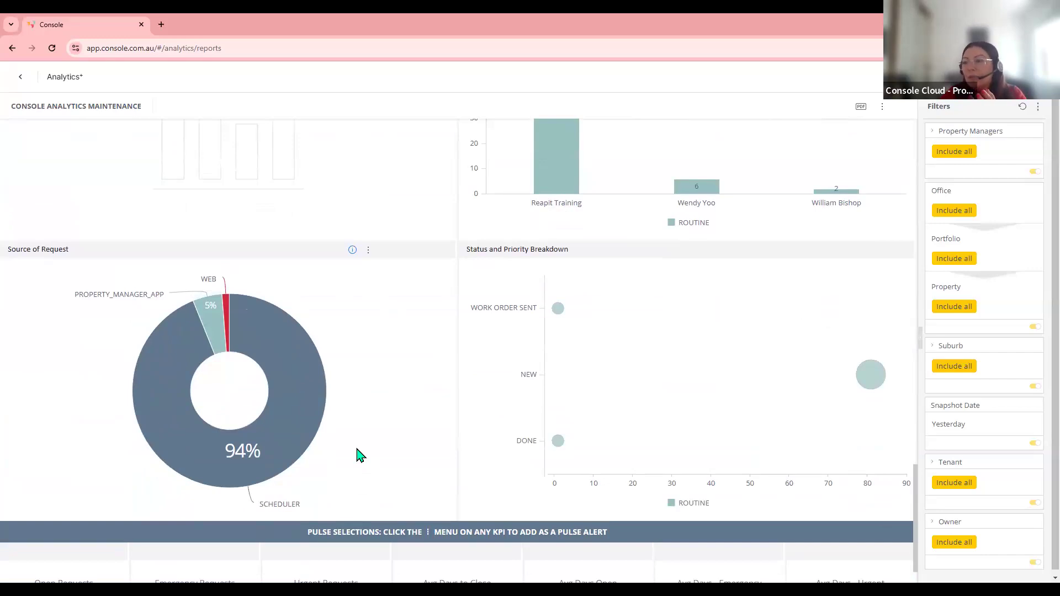
scroll(357, 454, "down", 1)
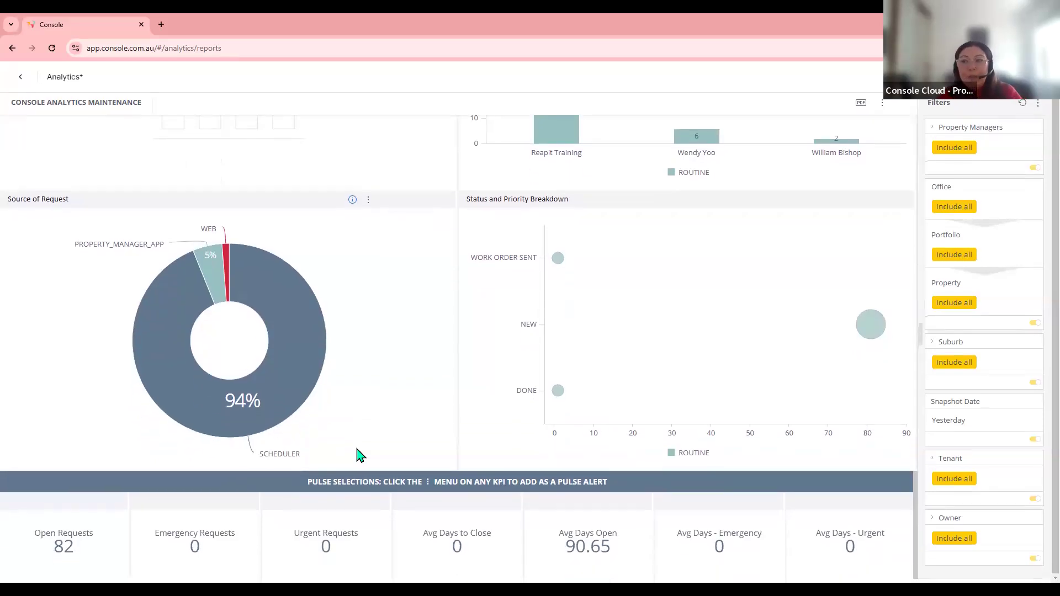
scroll(357, 452, "up", 15)
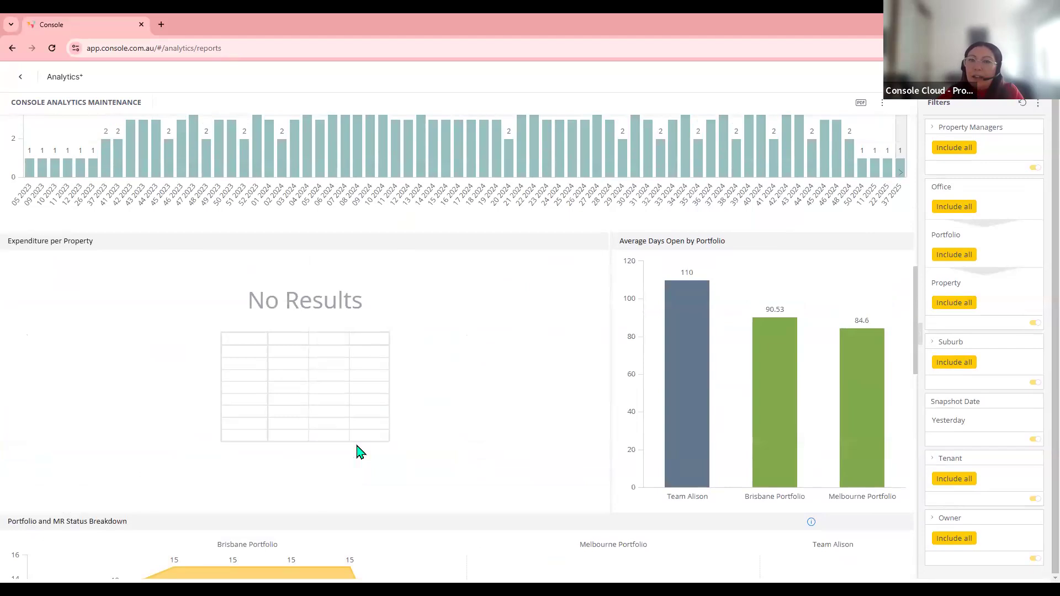
scroll(358, 448, "up", 5)
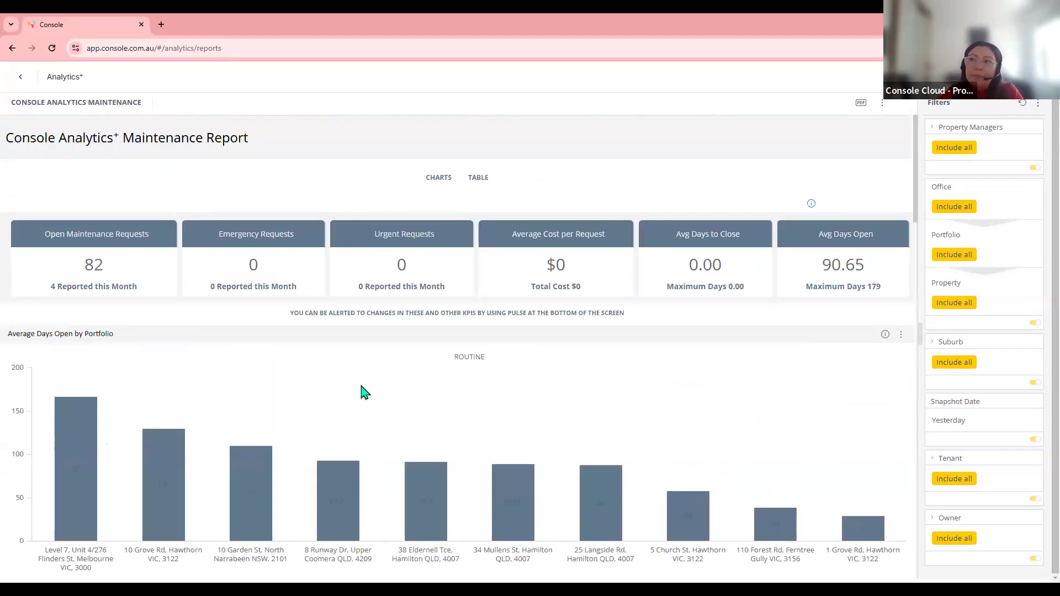
left_click(18, 80)
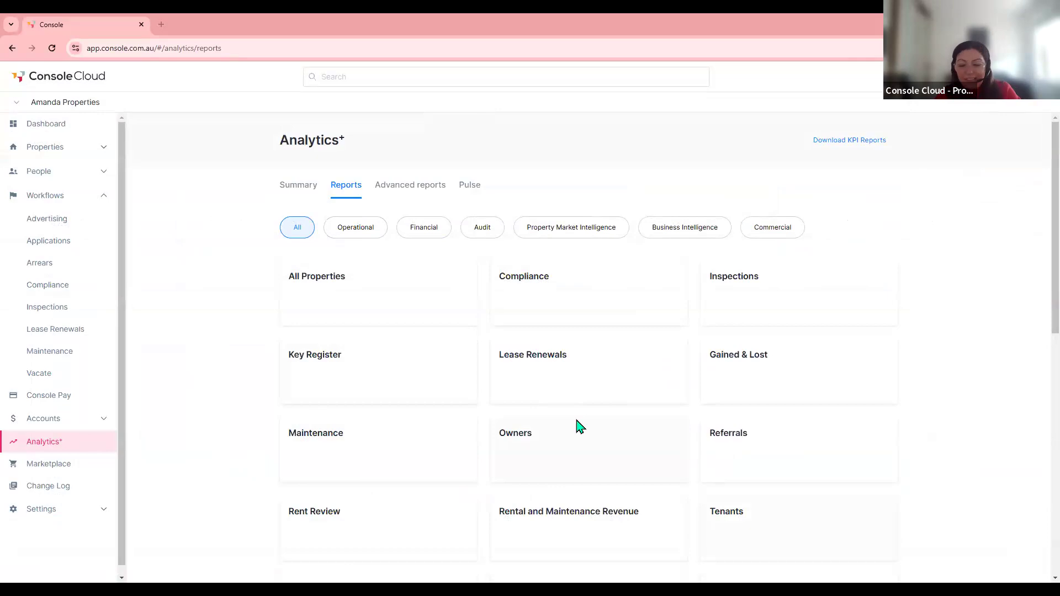
key("alt+Tab")
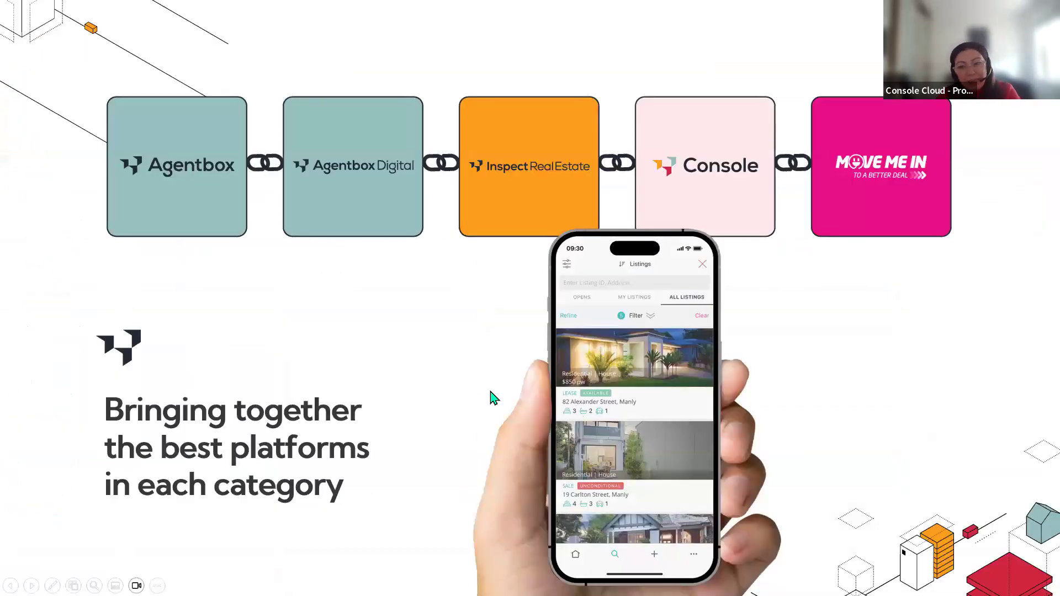